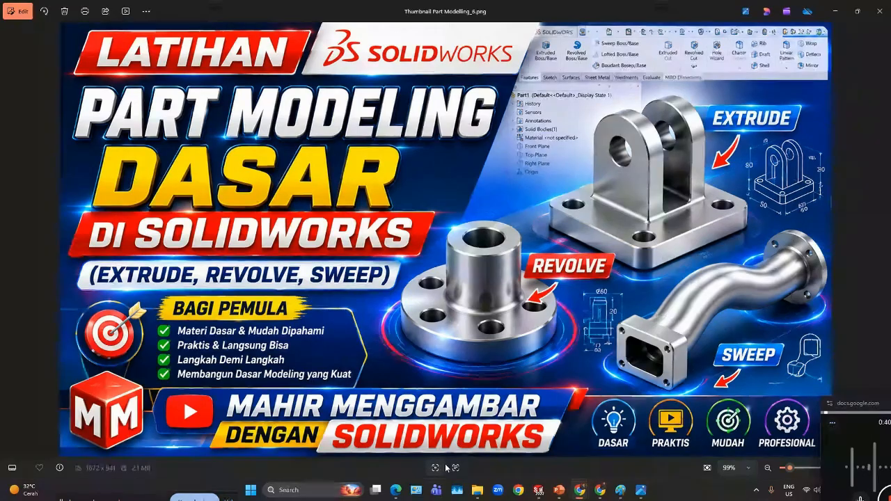
Switch to the SOLIDWORKS part, show the LATIHAN #18.png drawing beside it, and inspect the finished example from another angle
mouse_move(539, 493)
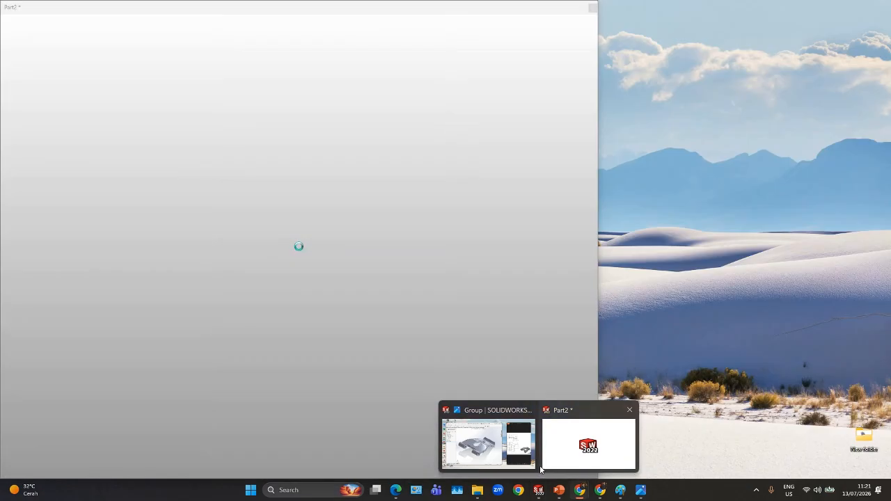
left_click(540, 470)
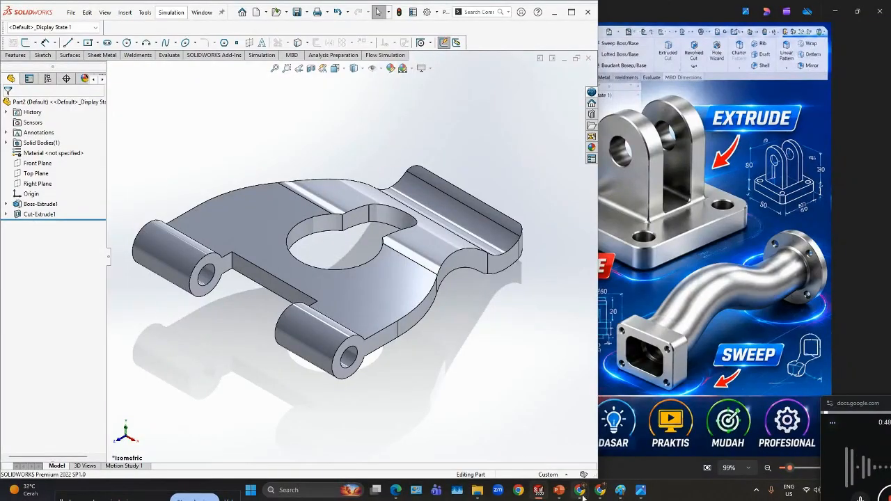
mouse_move(568, 495)
mouse_move(640, 490)
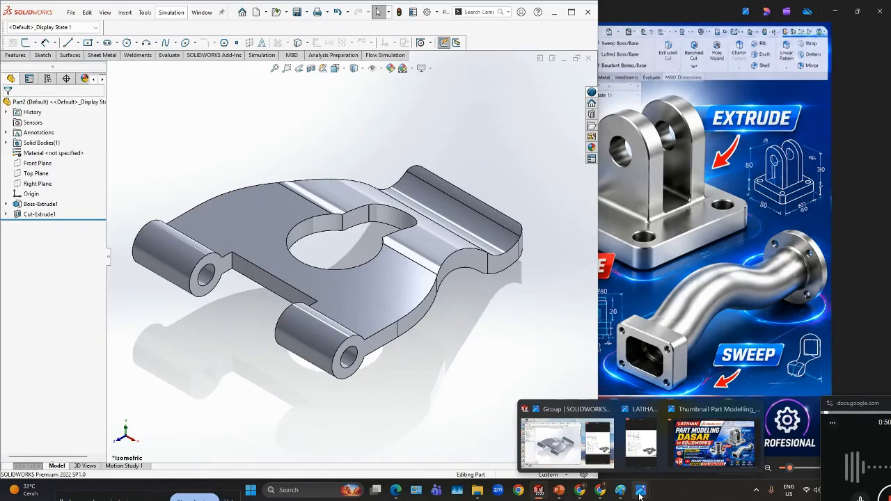
left_click(587, 460)
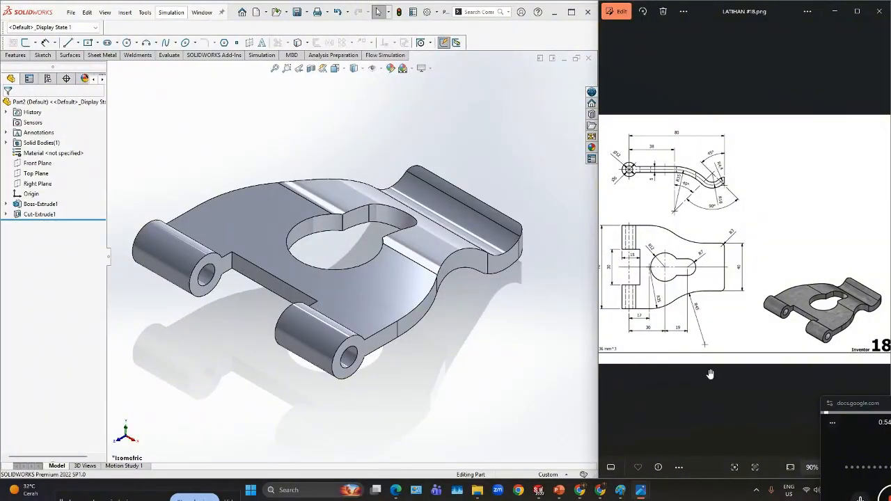
scroll(689, 305, "up", 1)
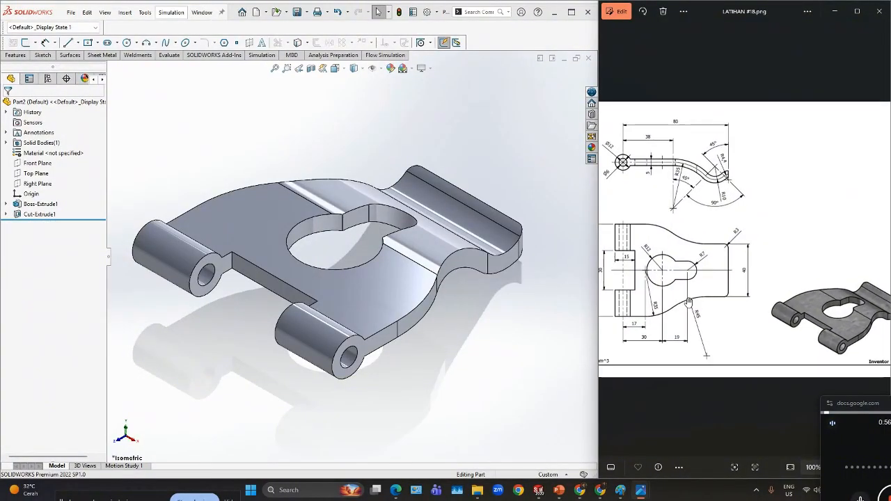
scroll(752, 308, "down", 2)
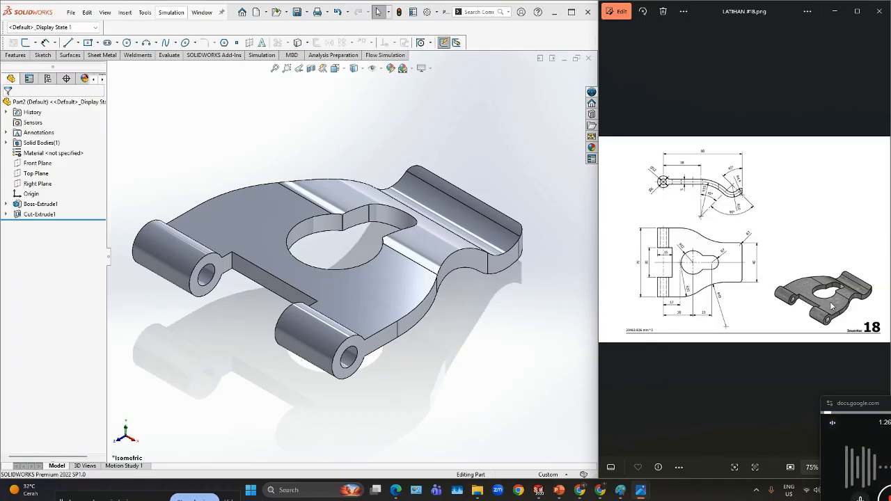
middle_click_drag(432, 304, 280, 281)
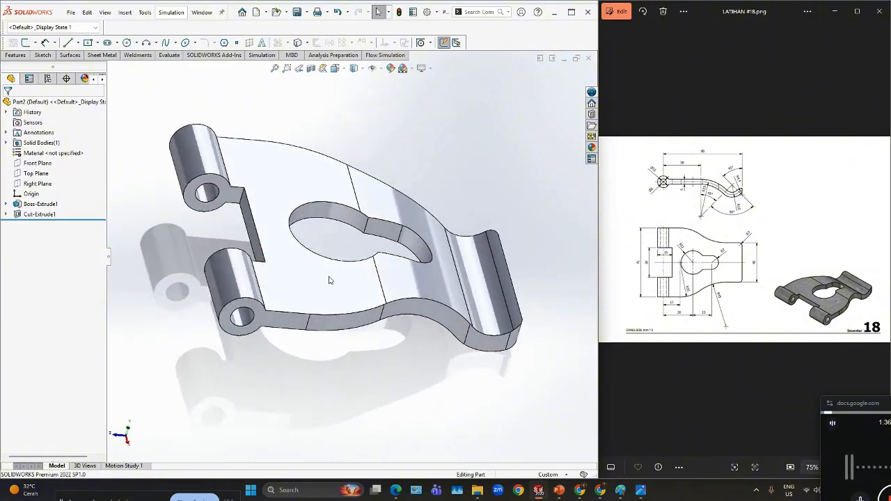
Create a new part document and start a sketch on the Right Plane
left_click(266, 13)
left_click(268, 25)
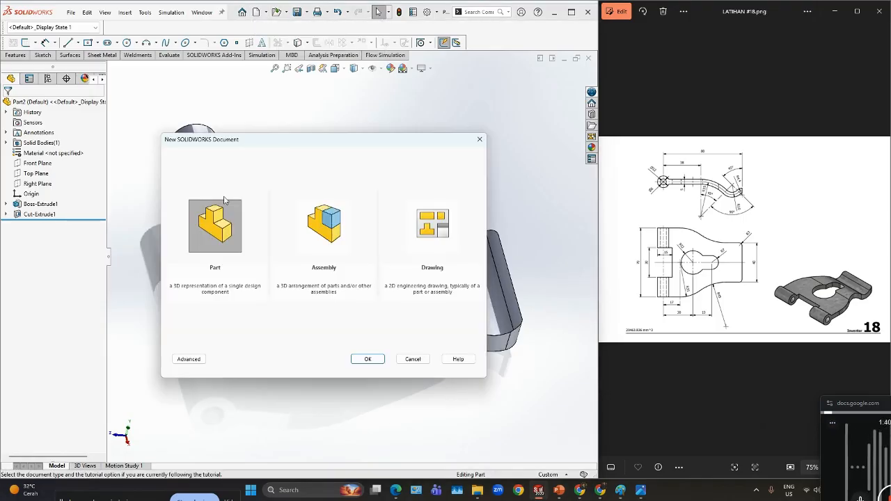
left_click(368, 359)
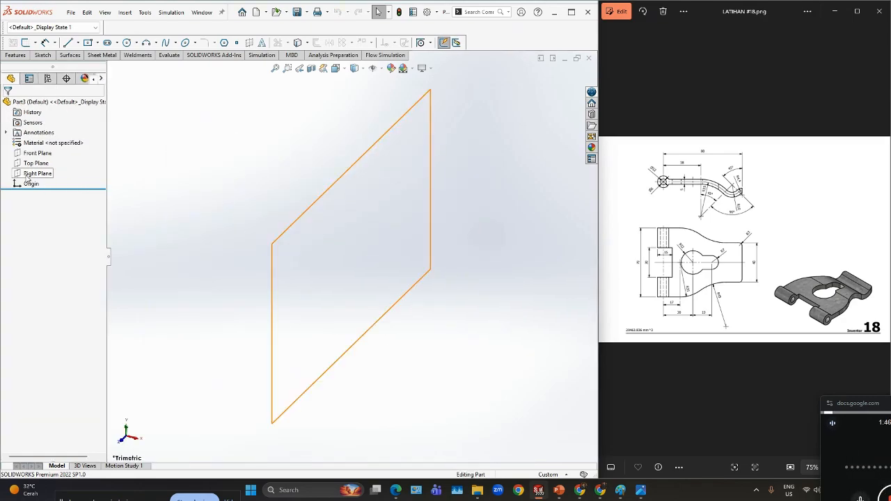
right_click(27, 180)
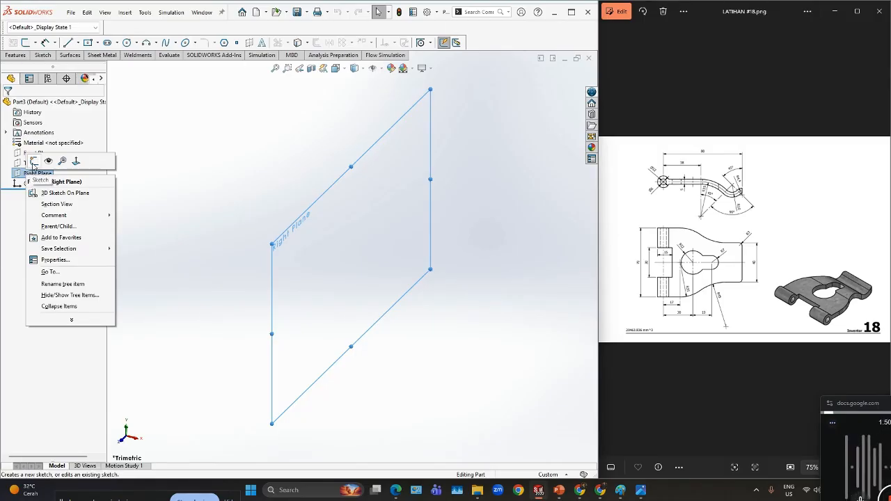
left_click(33, 162)
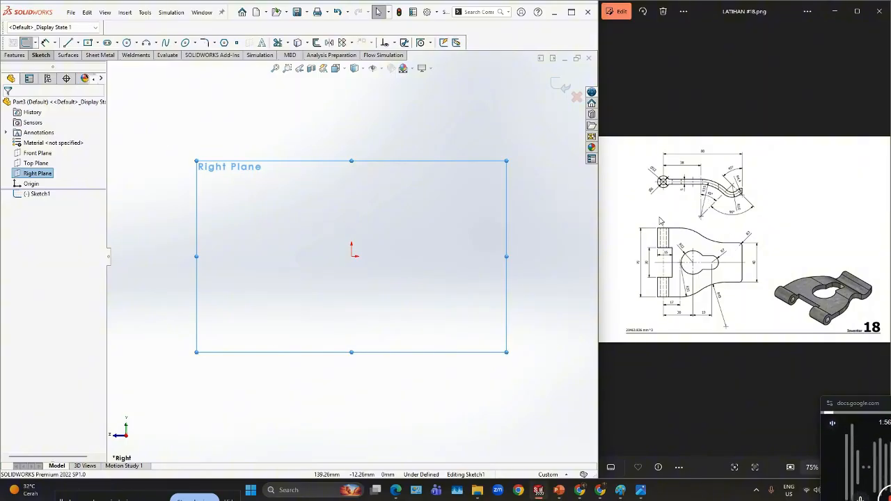
Sketch two concentric circles centred on the origin, with radii of about 16 mm and 28 mm
left_click(127, 42)
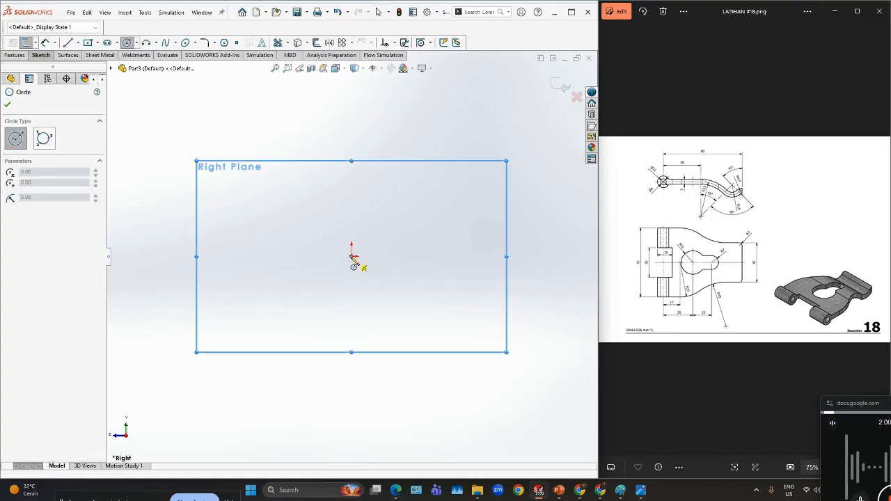
left_click(352, 256)
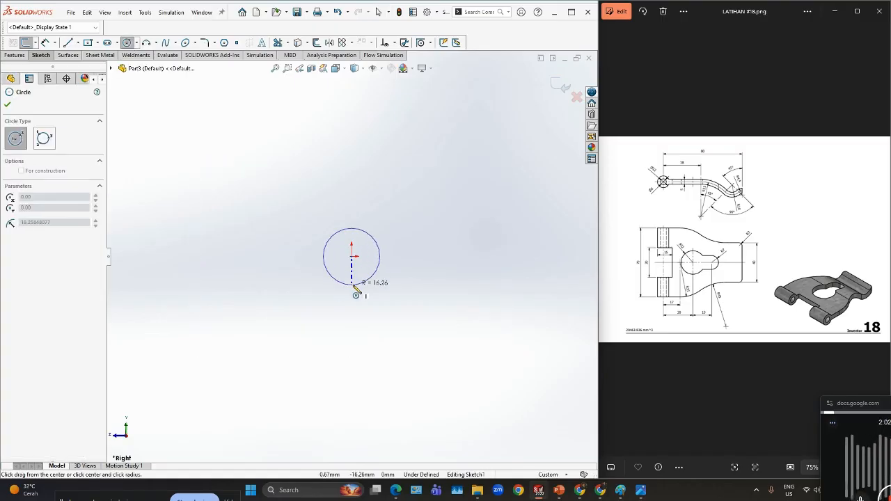
left_click(356, 289)
left_click(353, 257)
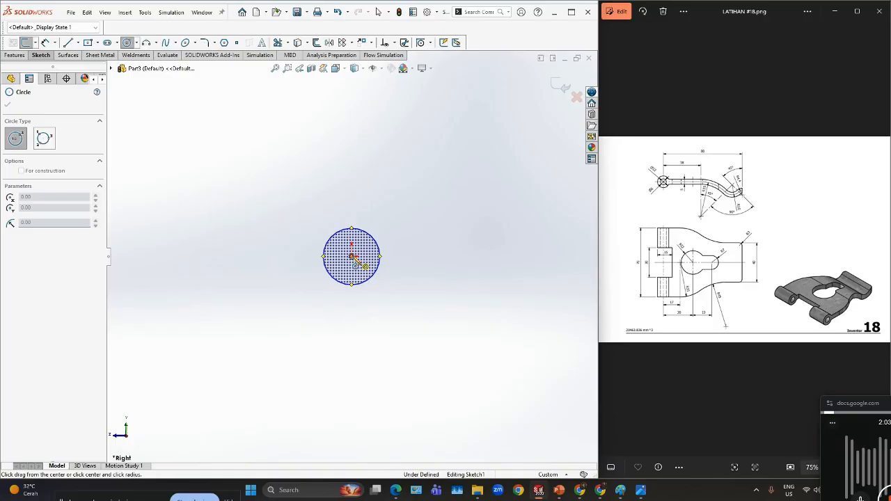
left_click(360, 308)
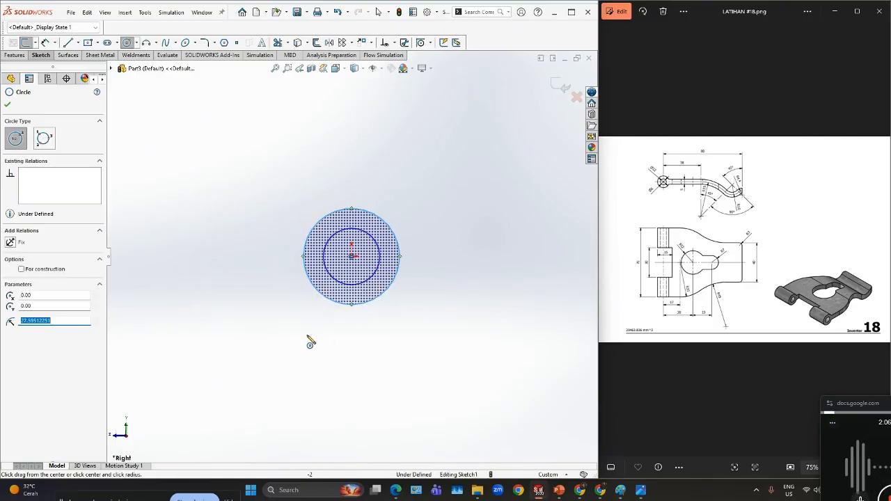
Dimension the outer circle's diameter as 12 mm
right_click_drag(288, 355, 284, 317)
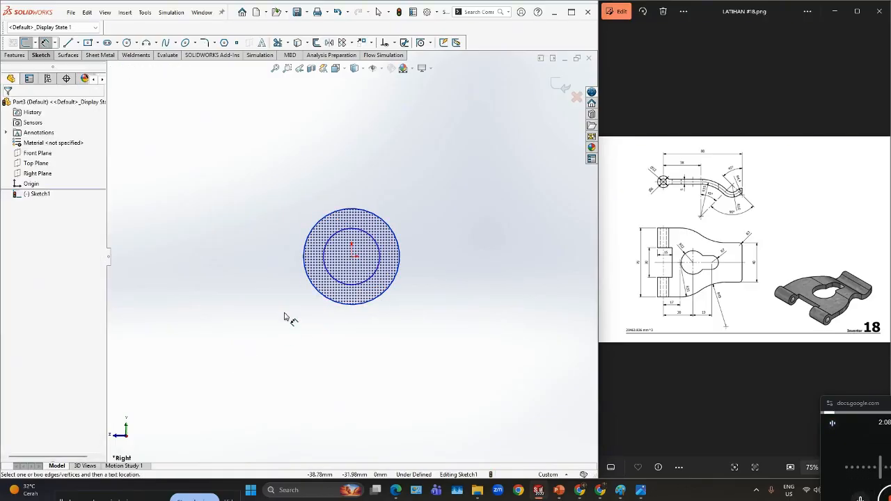
left_click(353, 215)
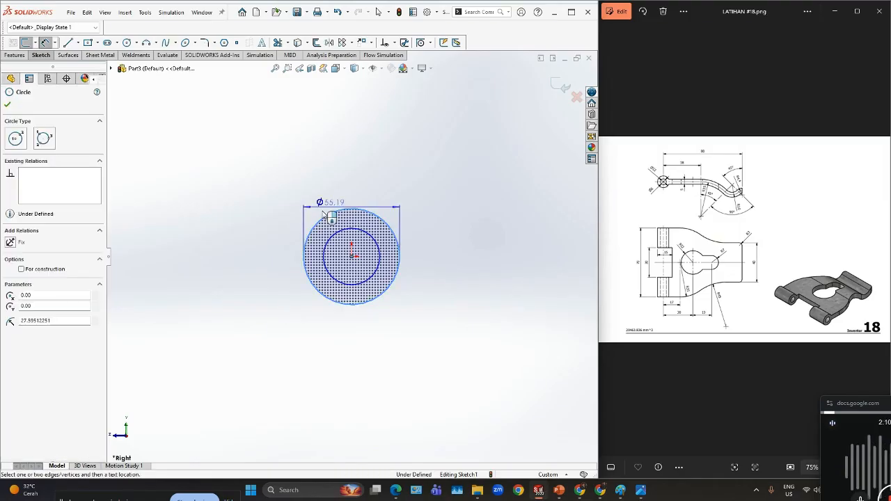
left_click(259, 263)
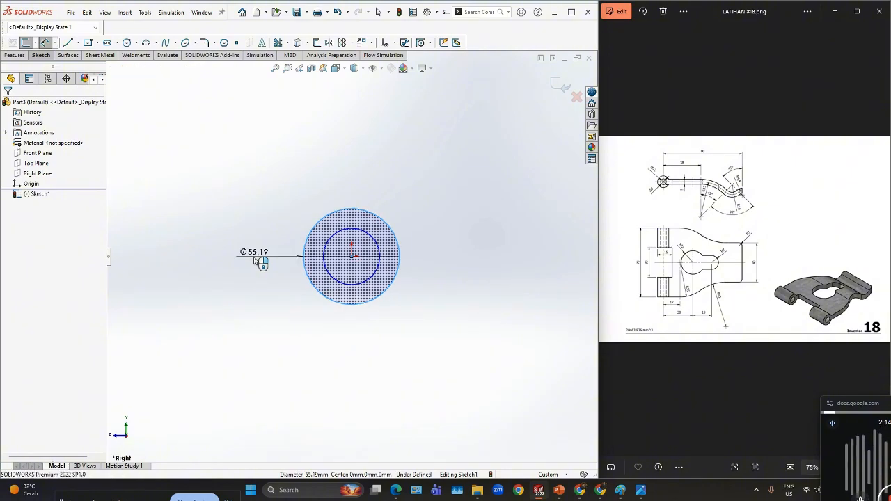
left_click(254, 261)
type("12")
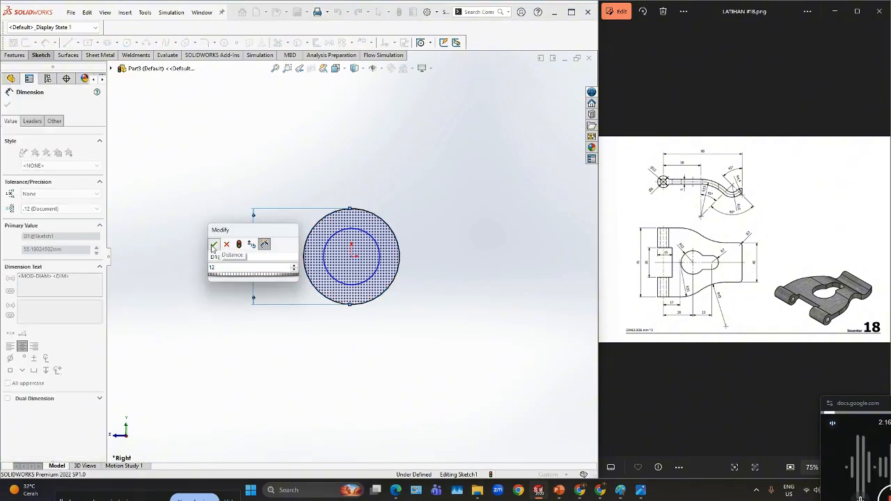
left_click(213, 247)
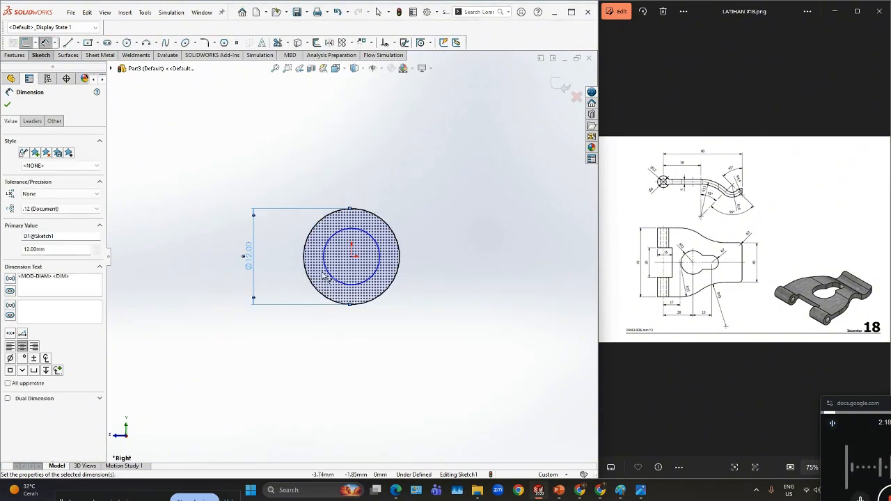
Dimension the inner circle's diameter as 6 mm
left_click(331, 276)
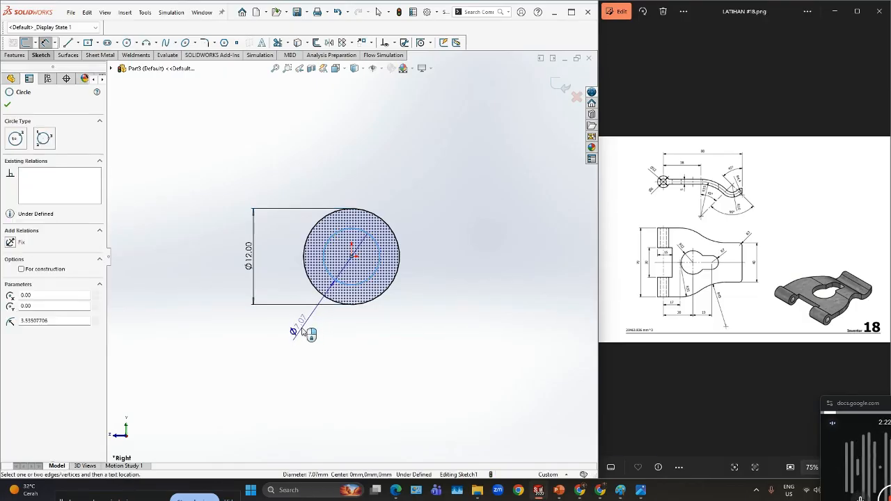
left_click(356, 343)
type("6")
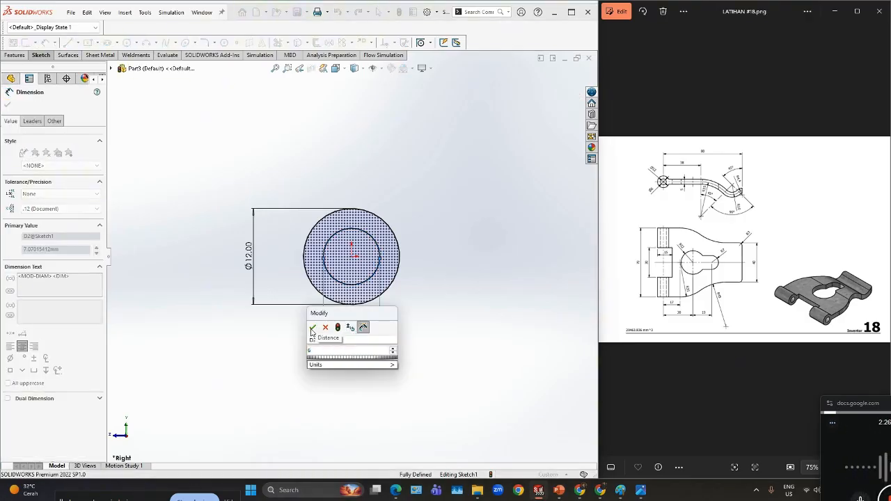
left_click(312, 327)
Sketch a horizontal line about 30 mm long from the circles' centre, extending beyond the outer circle
scroll(424, 306, "down", 2)
scroll(419, 299, "up", 3)
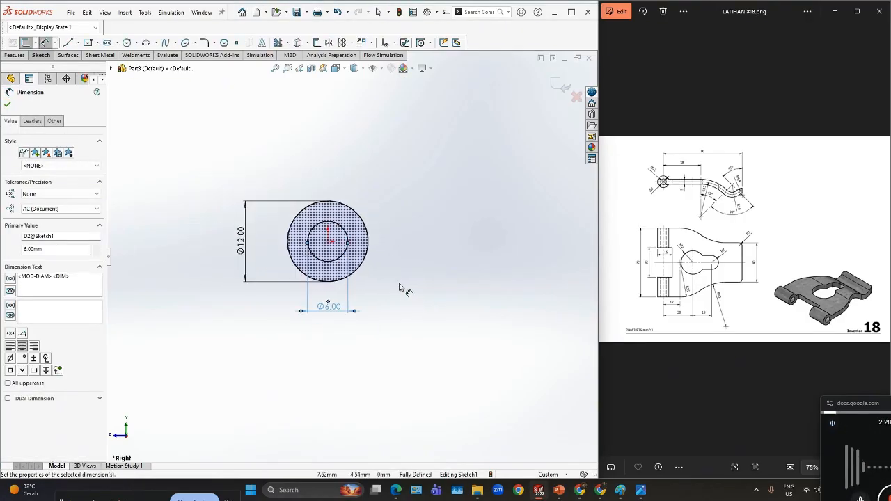
left_click(67, 42)
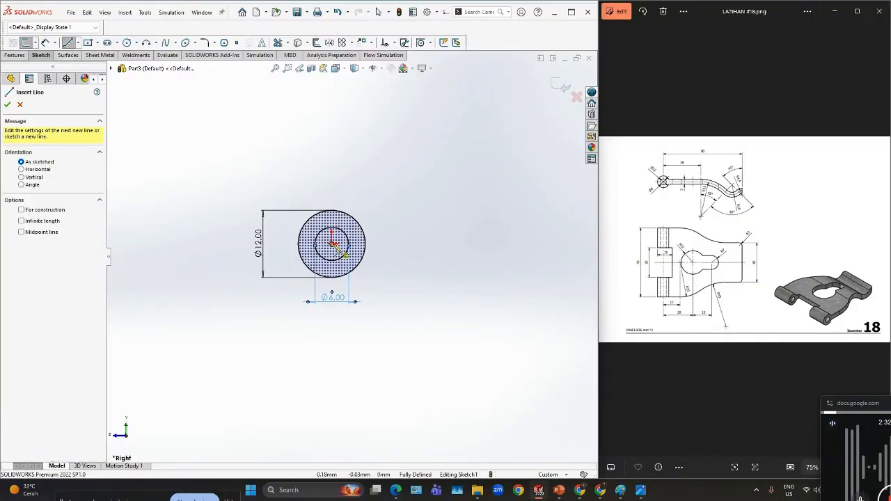
left_click(332, 243)
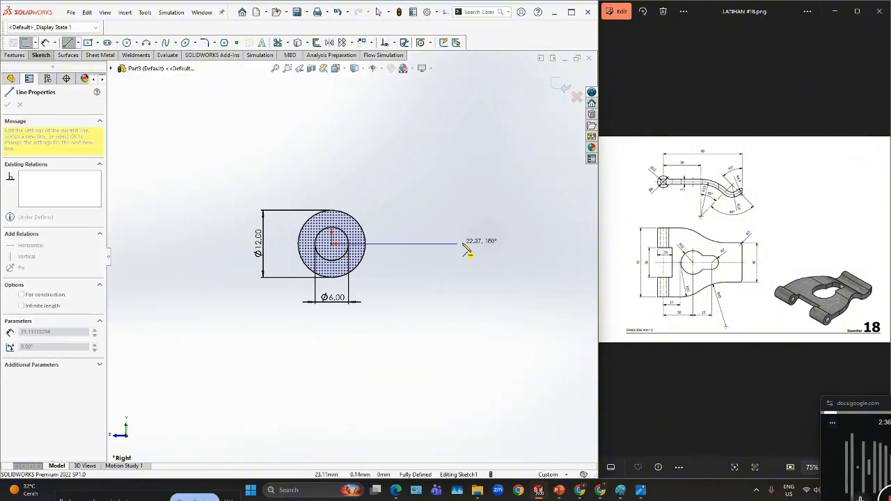
double_click(499, 244)
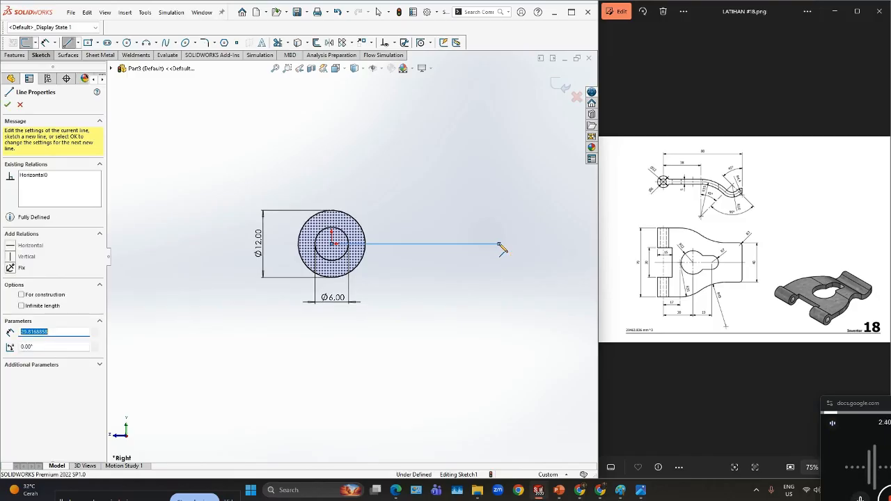
Continue the line's free end with three connected tangent arcs: one curving downward, a U-shaped valley, and a short upward hook
left_click(499, 244)
key("Escape")
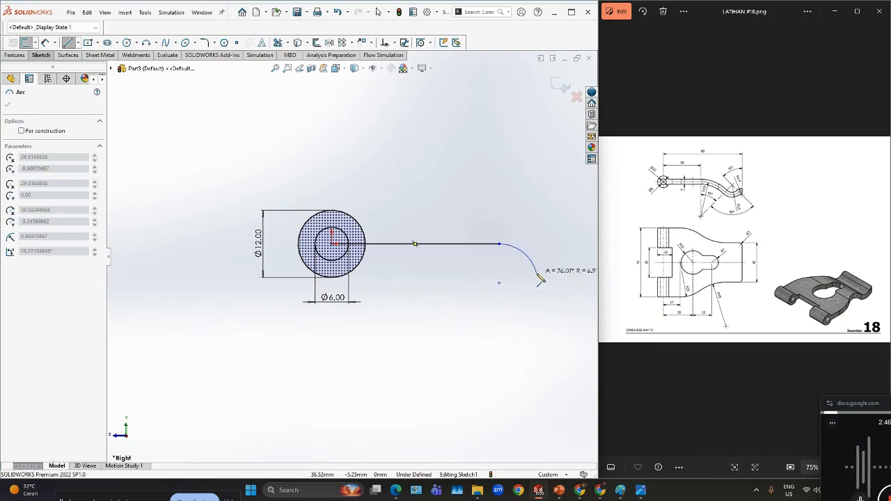
left_click(541, 273)
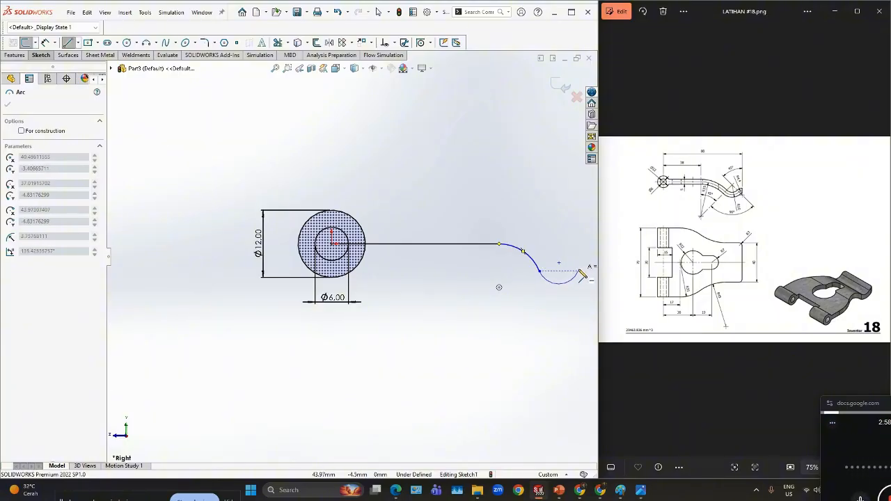
left_click(580, 272)
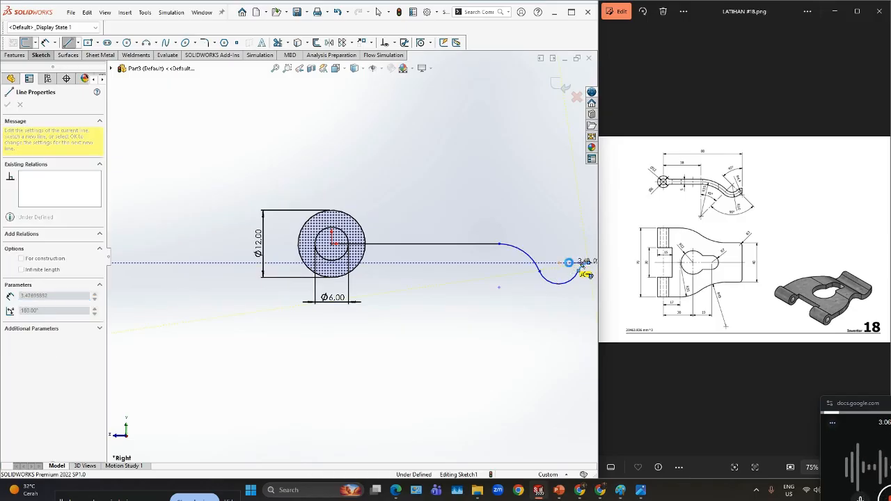
key("Escape")
Dimension the horizontal line from the circles' centre to the first arc as 38 mm
scroll(563, 288, "down", 3)
scroll(497, 265, "up", 3)
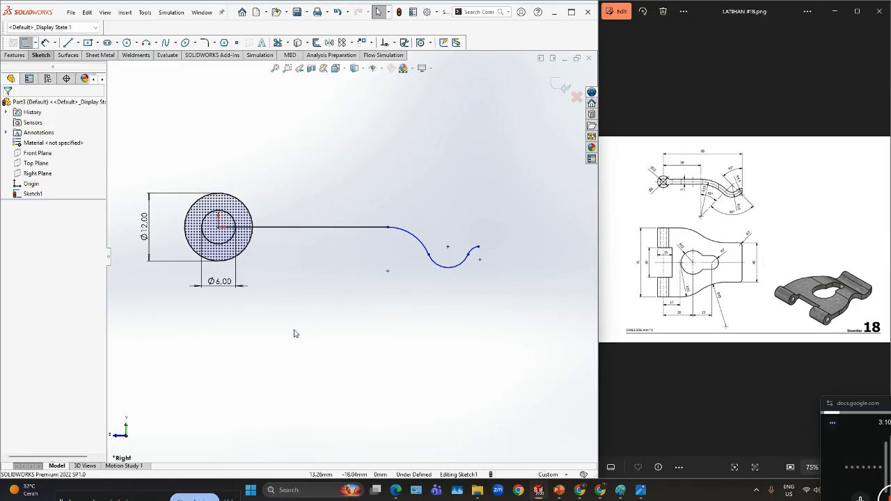
right_click_drag(293, 329, 298, 295)
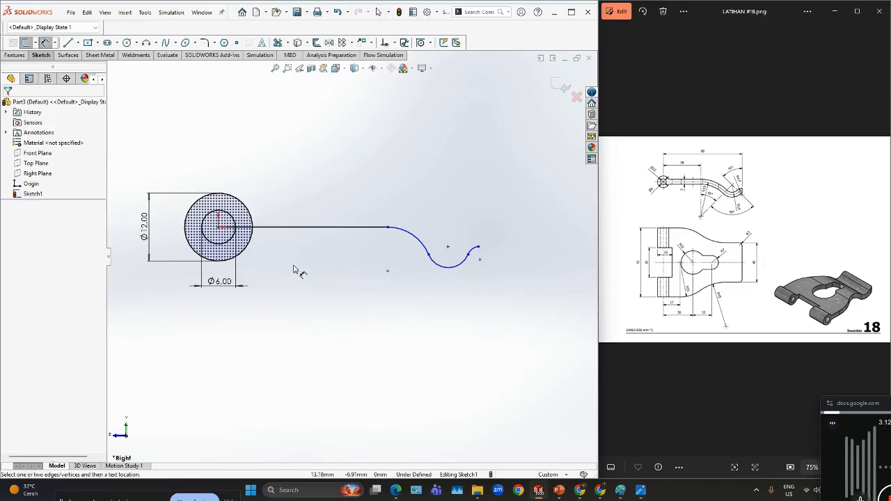
left_click(317, 228)
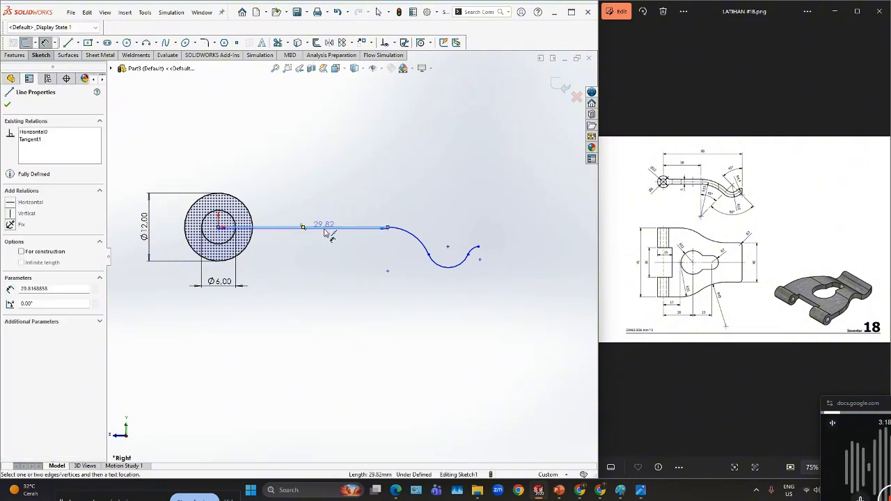
scroll(695, 190, "up", 5)
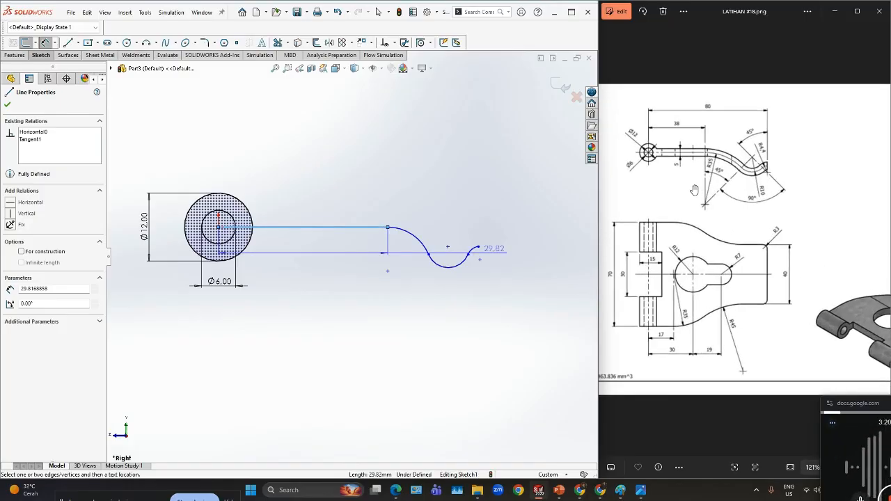
left_click(299, 171)
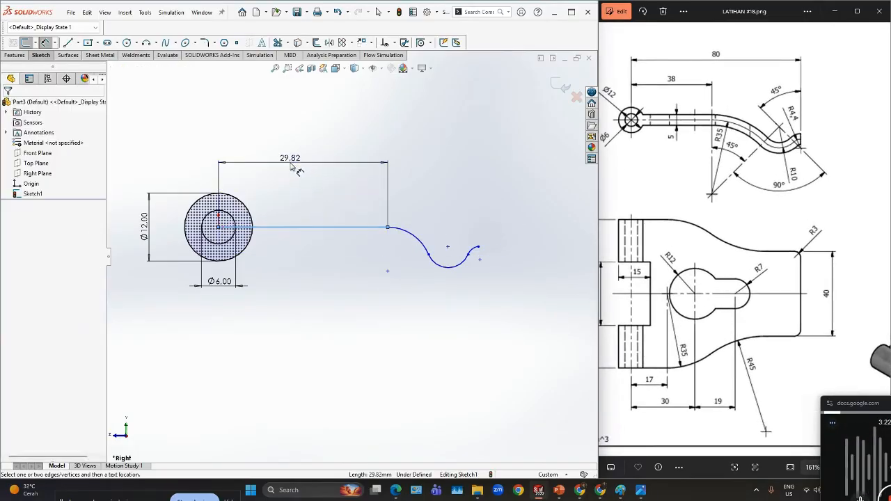
double_click(282, 158)
type("38")
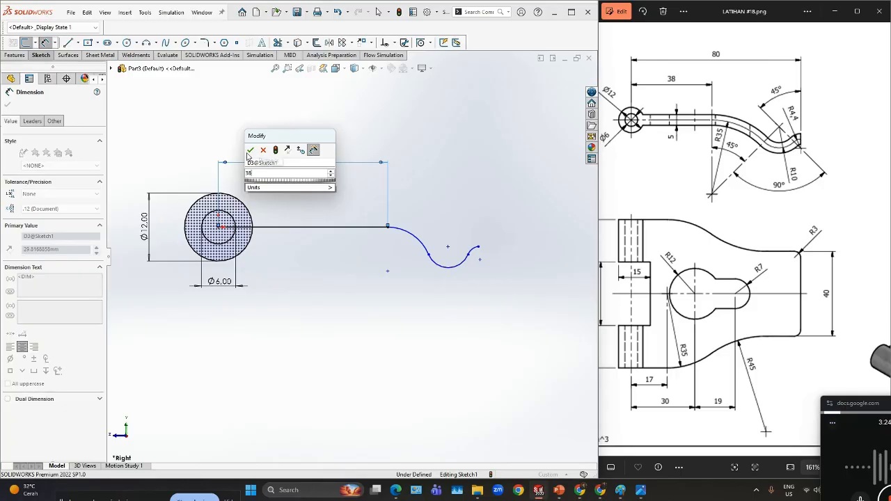
left_click(249, 152)
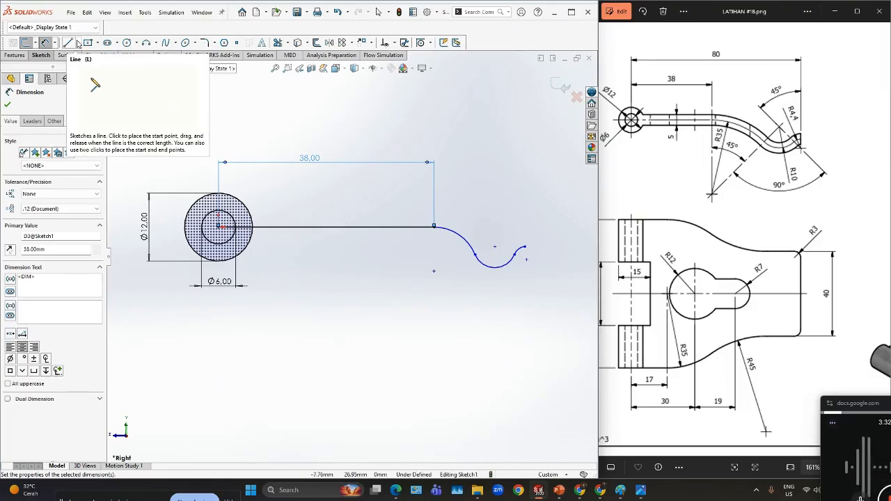
Draw connected centerlines from the horizontal line's outer end down to the first arc's centre, on to the valley arc's centre and the hook arc's centre
left_click(79, 43)
left_click(84, 67)
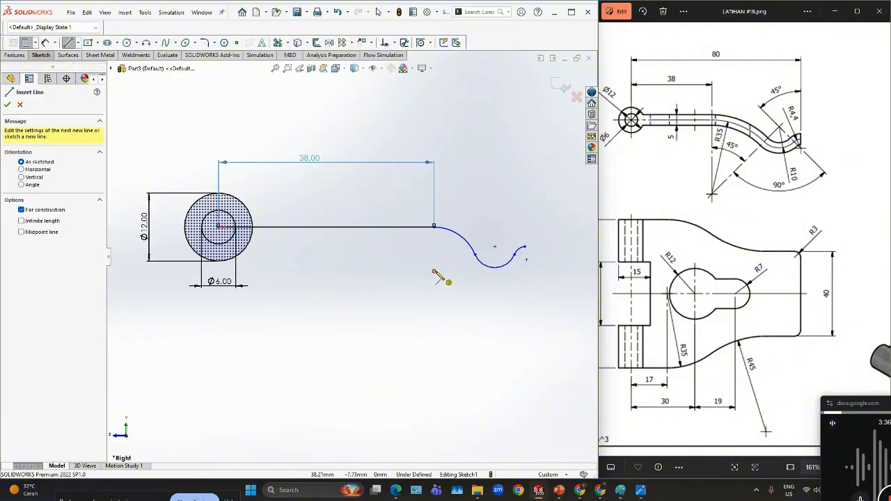
left_click(435, 229)
left_click(434, 271)
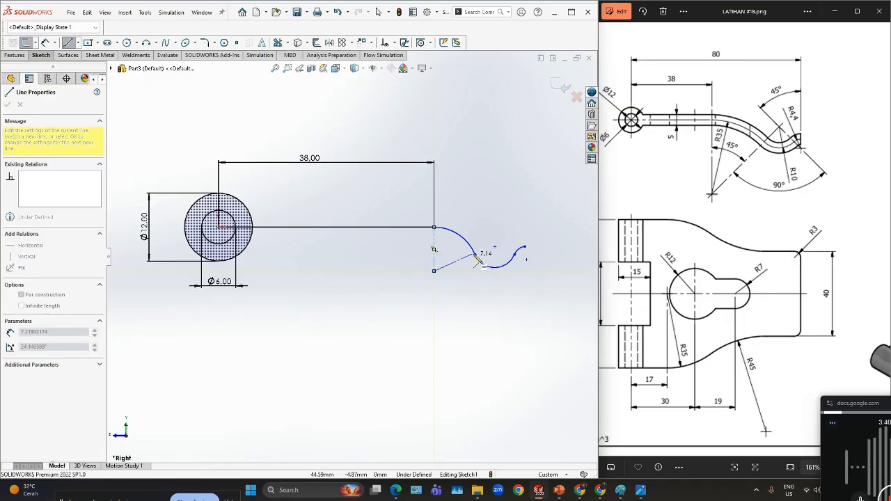
left_click(495, 249)
left_click(495, 247)
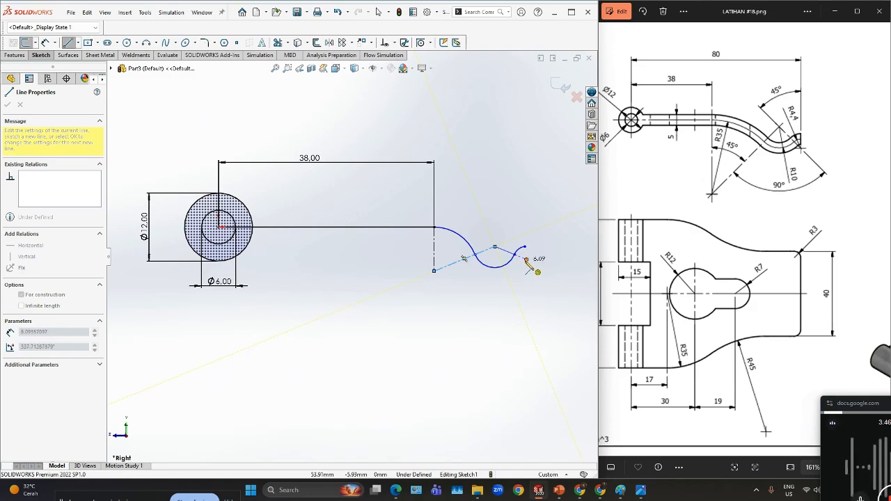
double_click(526, 260)
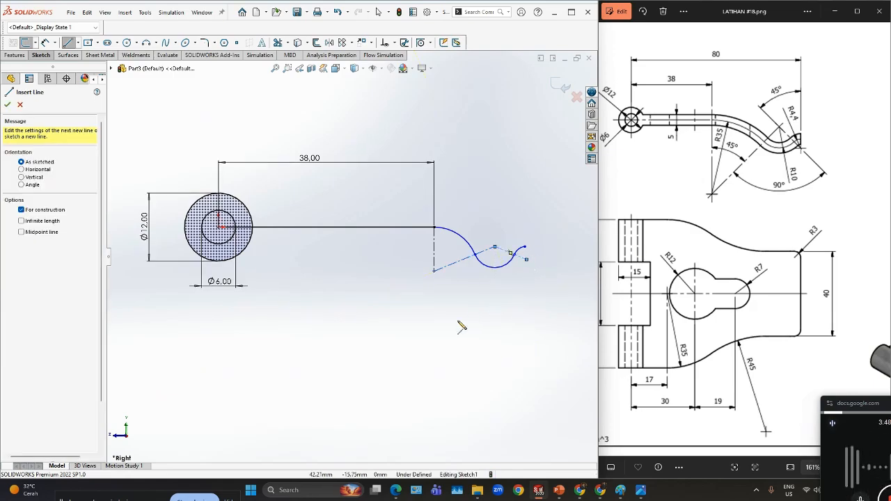
Dimension the angle between the vertical centerline and the centerline joining the first two arc centres as 45°
right_click_drag(449, 369, 457, 331)
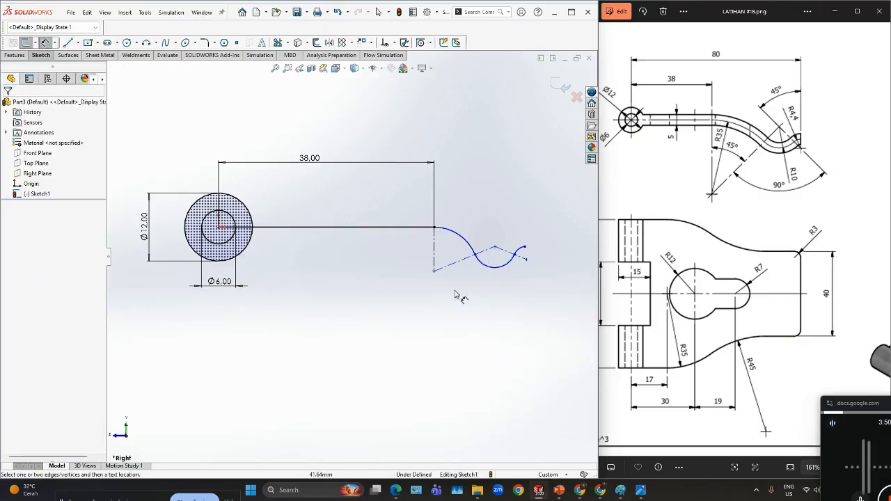
left_click(452, 263)
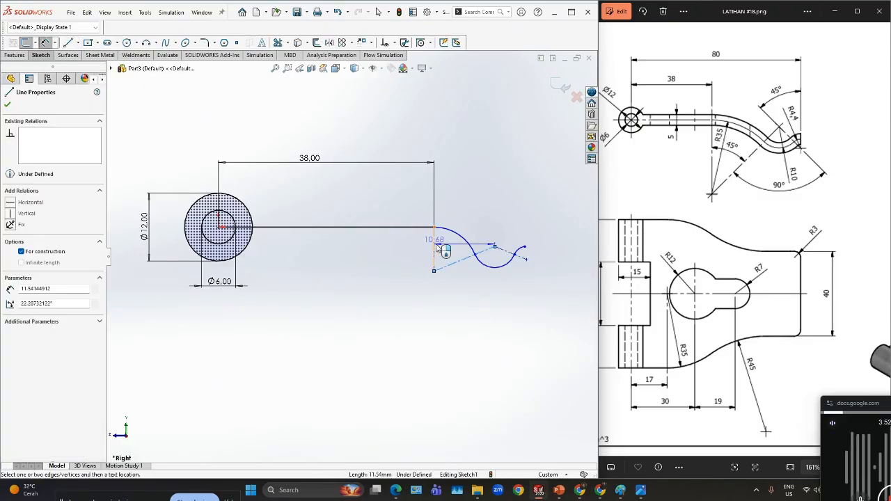
left_click(433, 248)
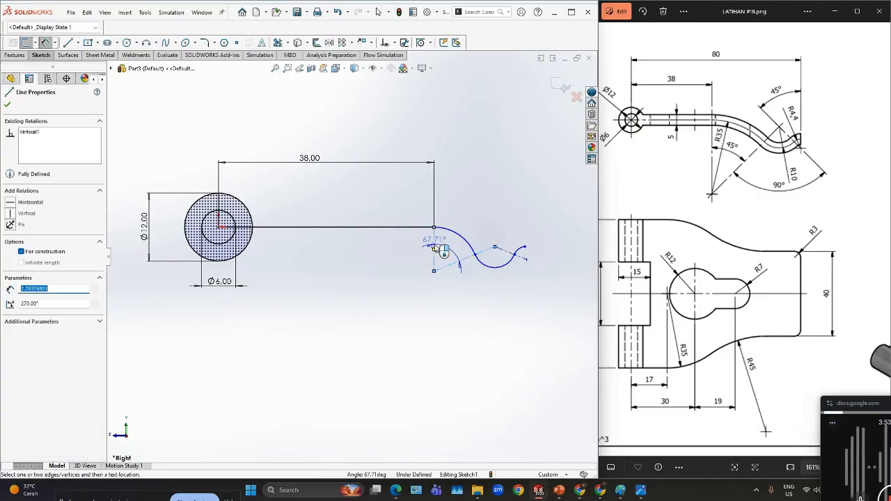
left_click(482, 213)
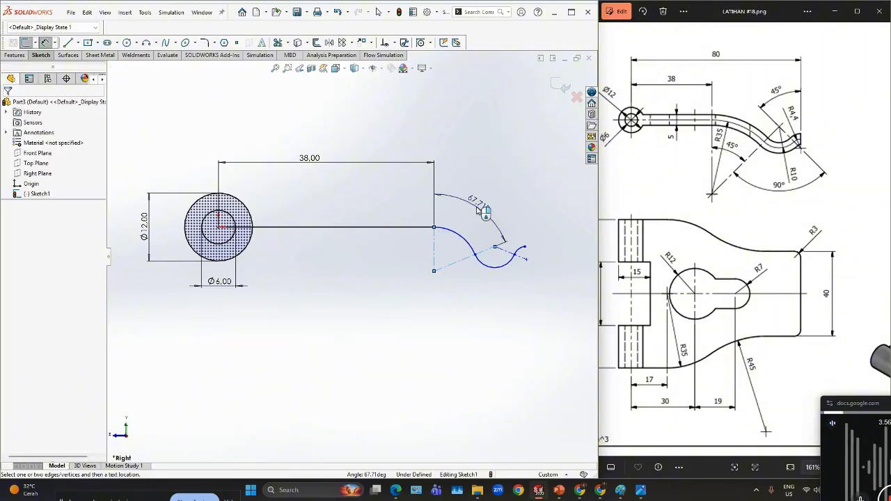
type("45")
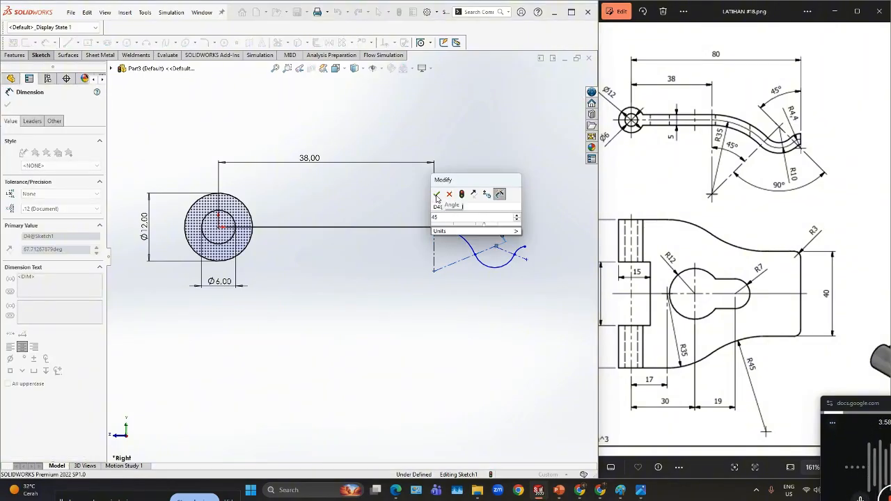
left_click(437, 197)
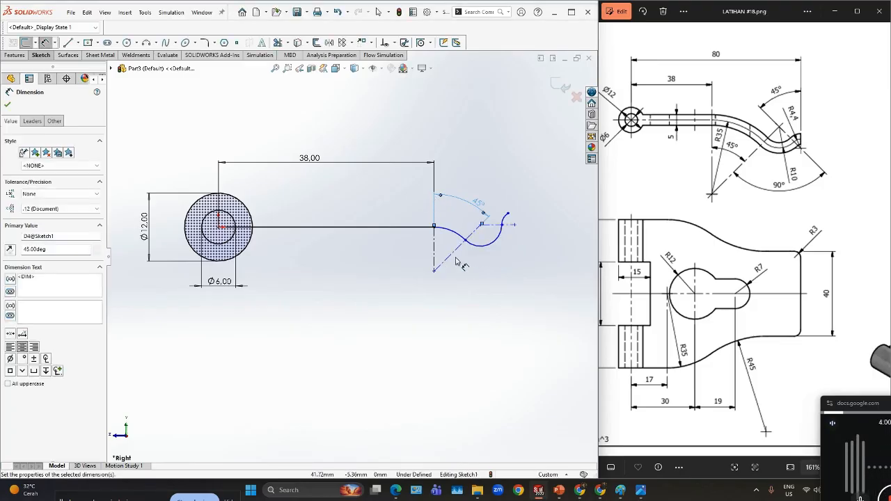
Dimension the angle between the two slanted centerlines meeting at the valley arc's centre as 90°
left_click(455, 249)
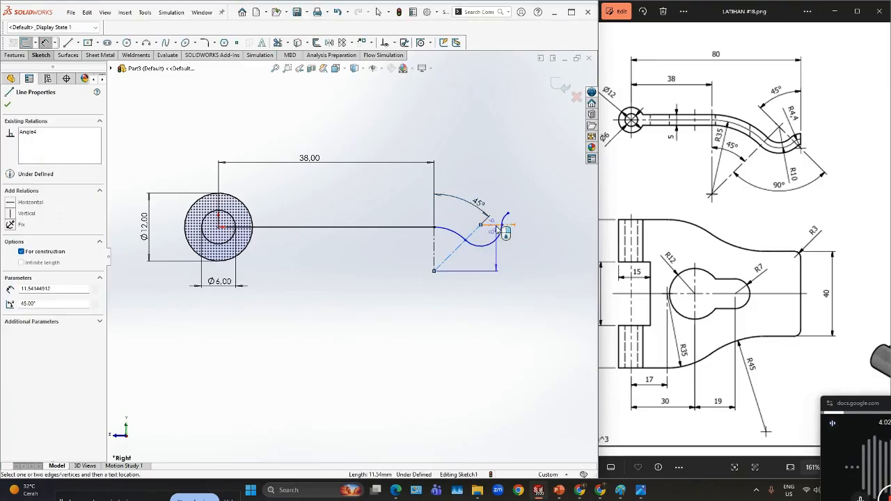
left_click(514, 224)
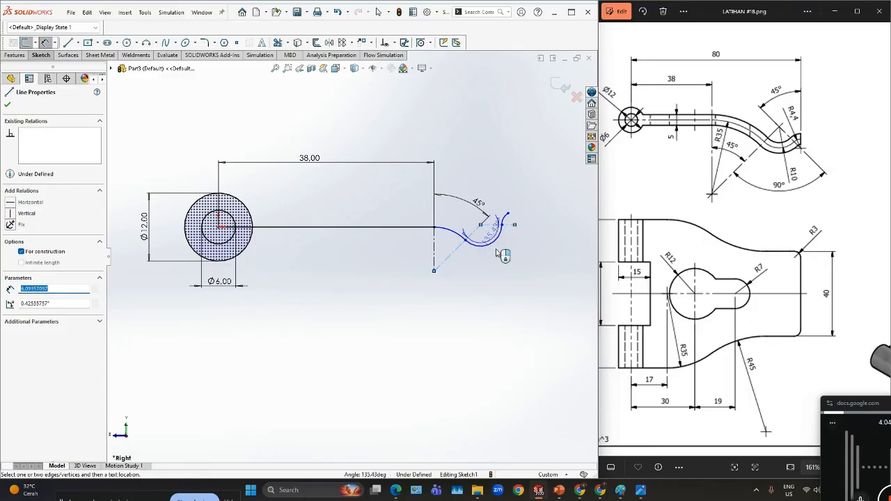
key("Escape")
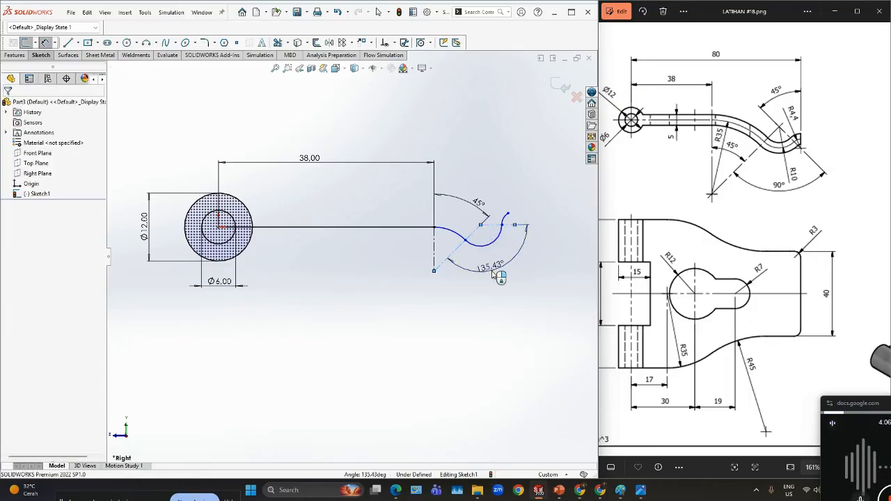
left_click(495, 275)
left_click(456, 259)
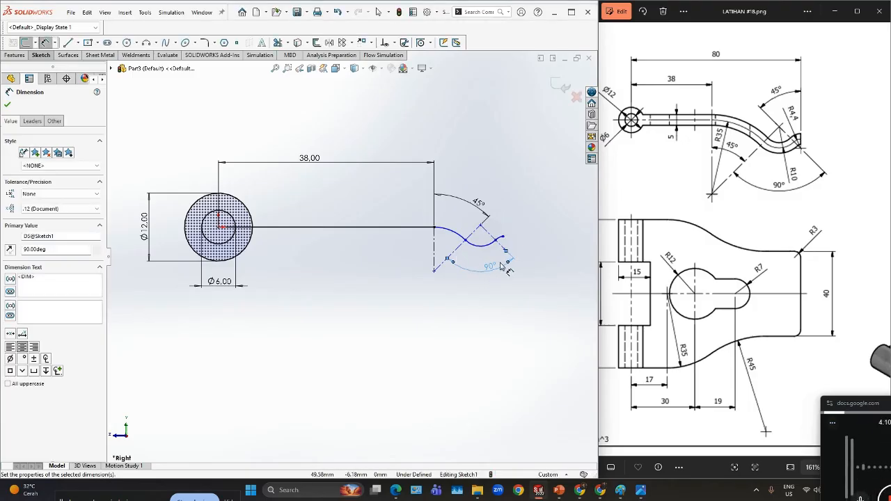
scroll(502, 267, "down", 5)
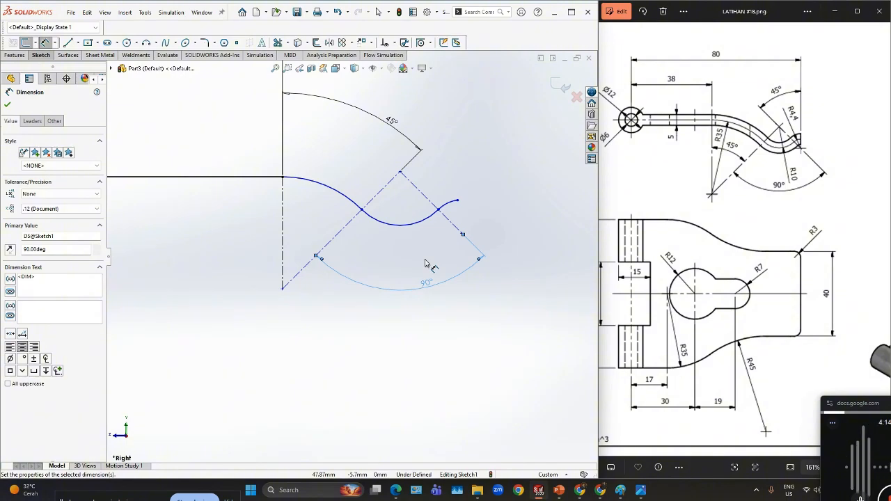
key("Escape")
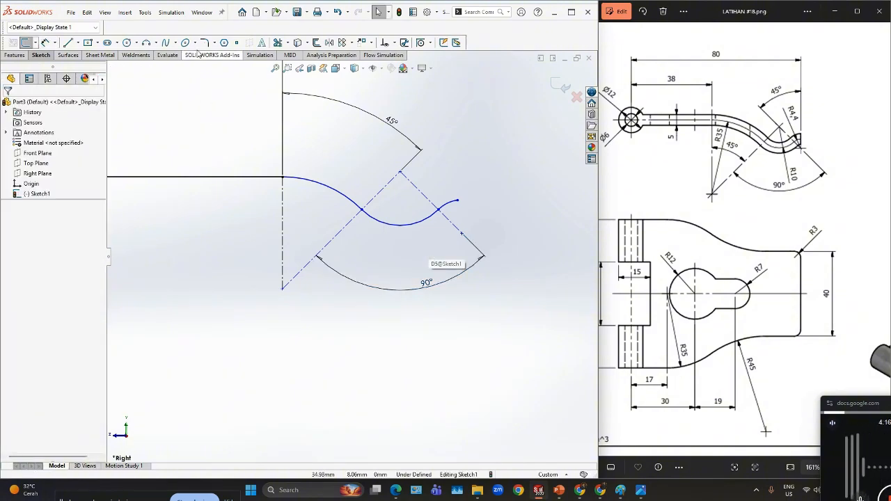
Draw a vertical centerline upward from the hook arc's centre, extending above the hook
left_click(75, 42)
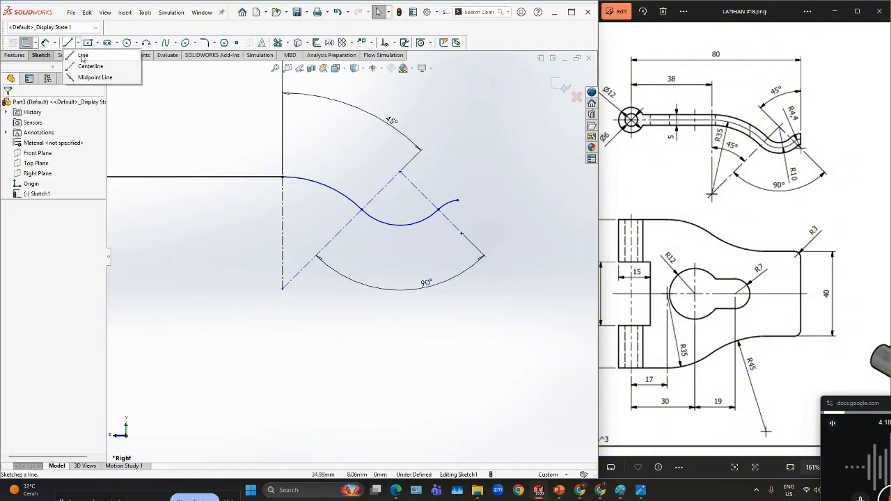
left_click(87, 68)
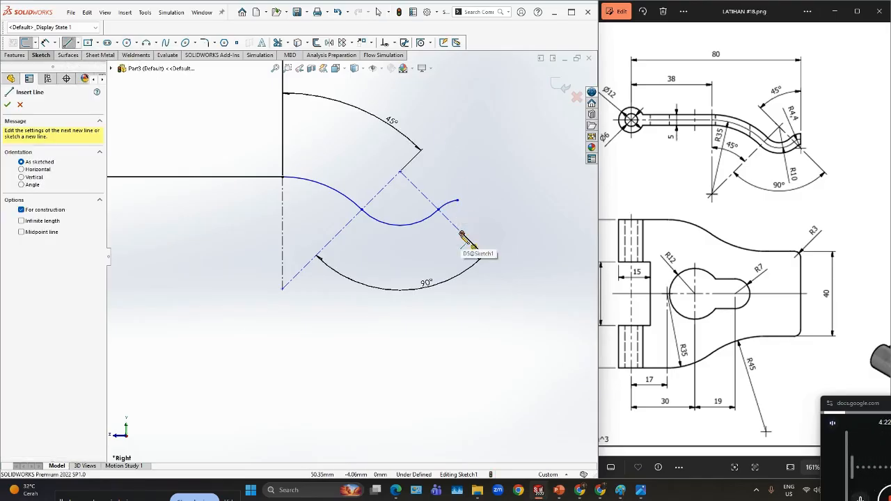
left_click(461, 233)
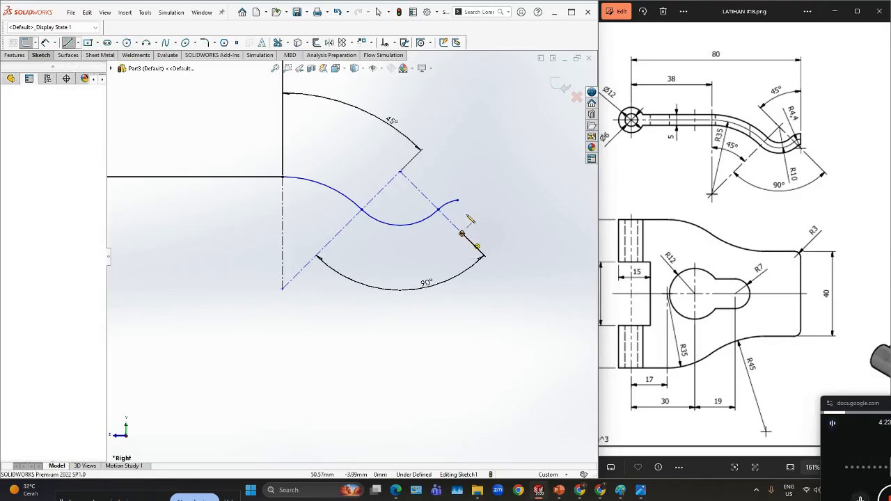
left_click(462, 120)
key("Escape")
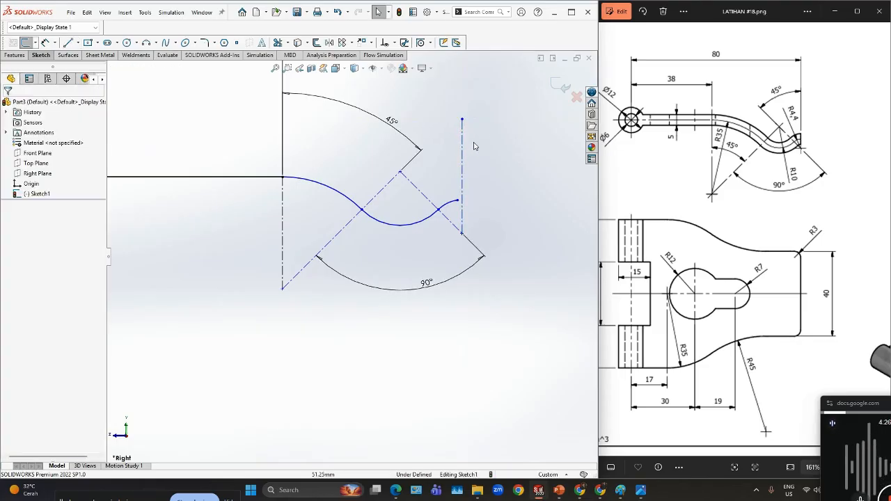
Make the hook arc's free end coincident with the vertical centerline through its centre
left_click(457, 201)
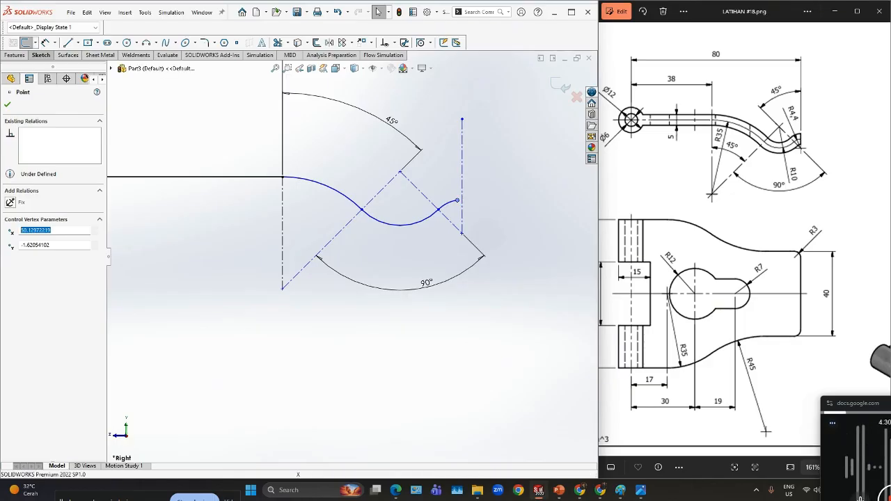
key("Escape")
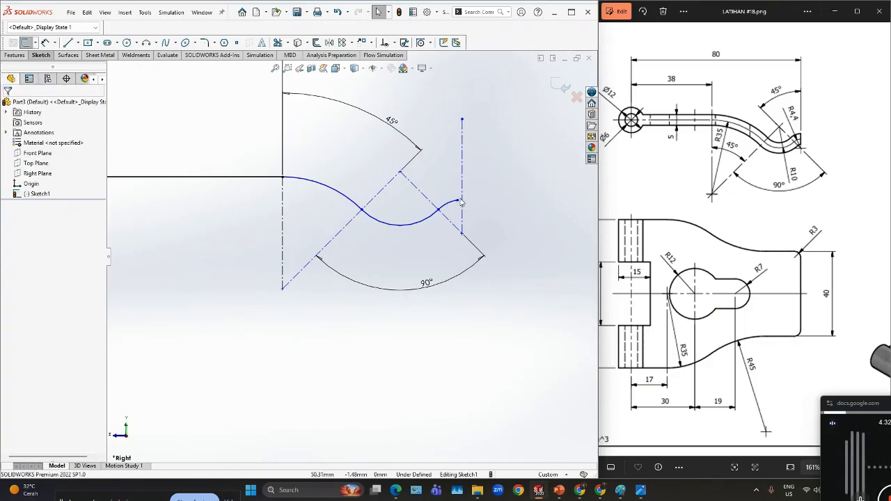
left_click(459, 202)
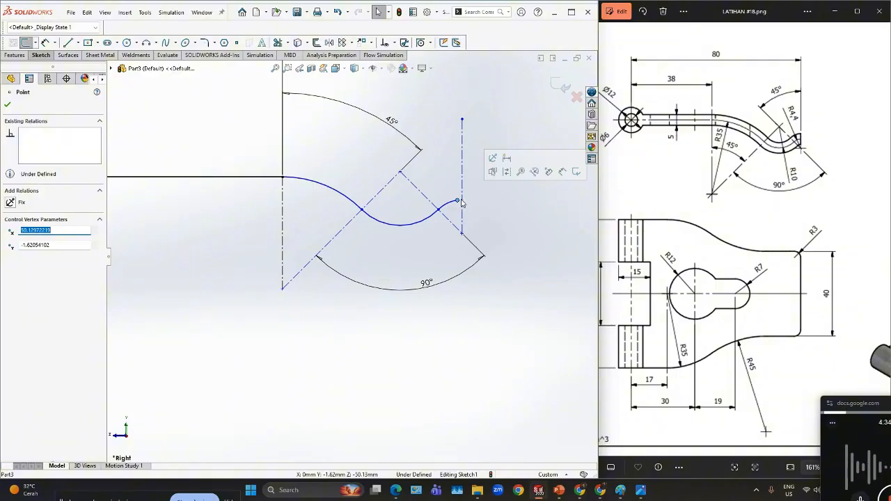
key("Escape")
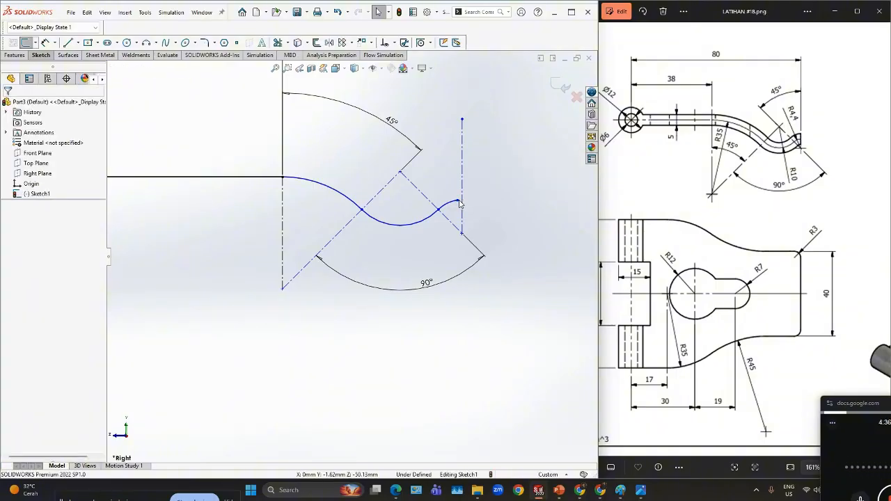
left_click(459, 202)
left_click_drag(458, 201, 469, 198)
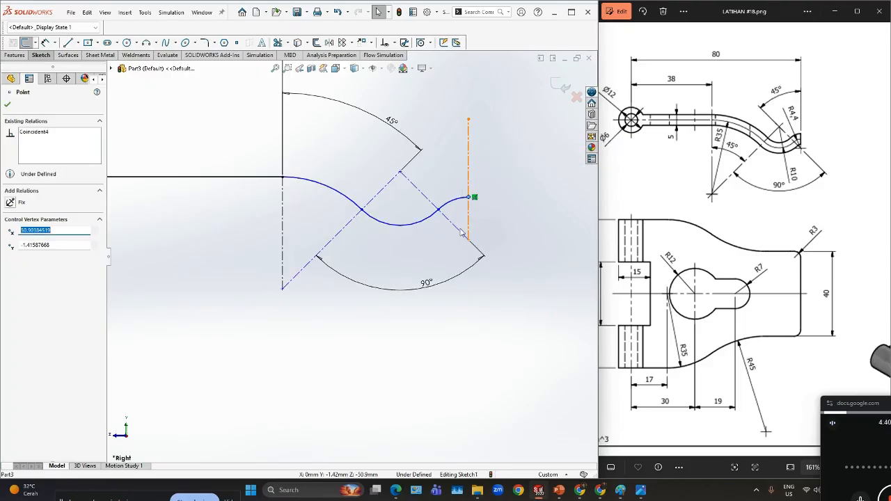
Add an angle dimension between the slanted centerline to the hook arc's centre and the vertical centerline at the hook
right_click_drag(350, 375, 362, 345)
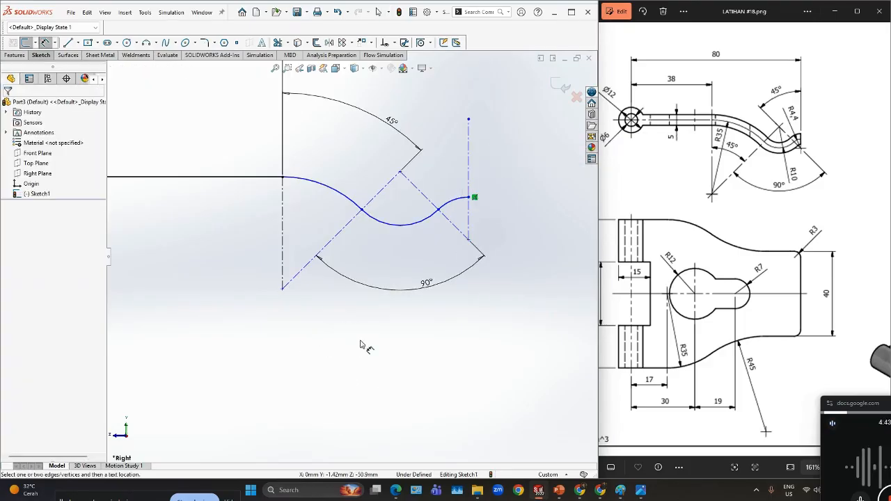
left_click(427, 199)
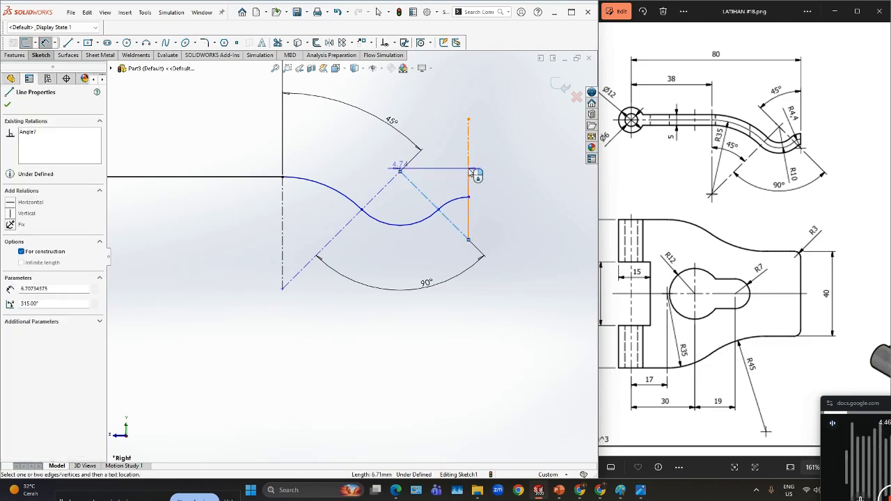
left_click(470, 174)
left_click(445, 179)
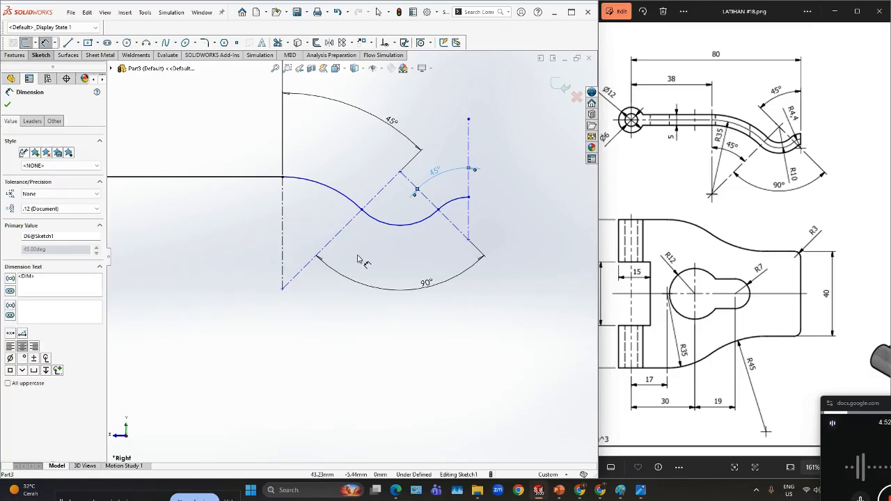
Dimension the radius of the arc that follows the straight segment as 35 mm
left_click(332, 192)
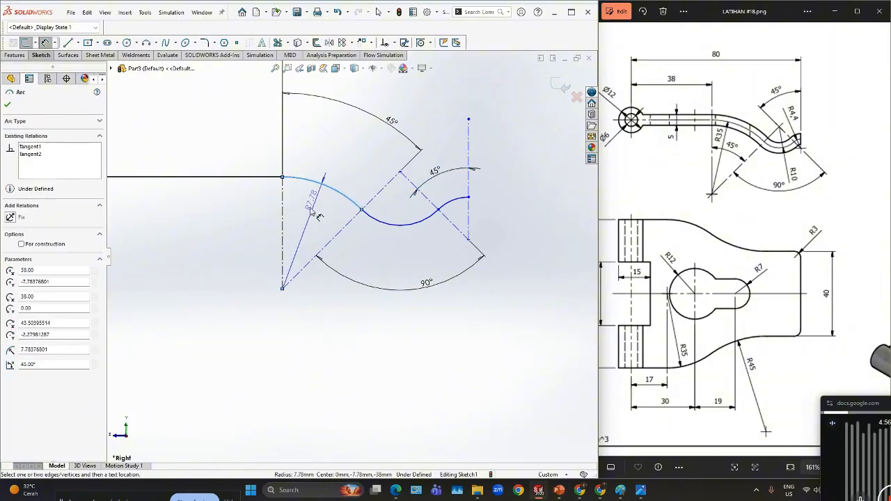
left_click(313, 223)
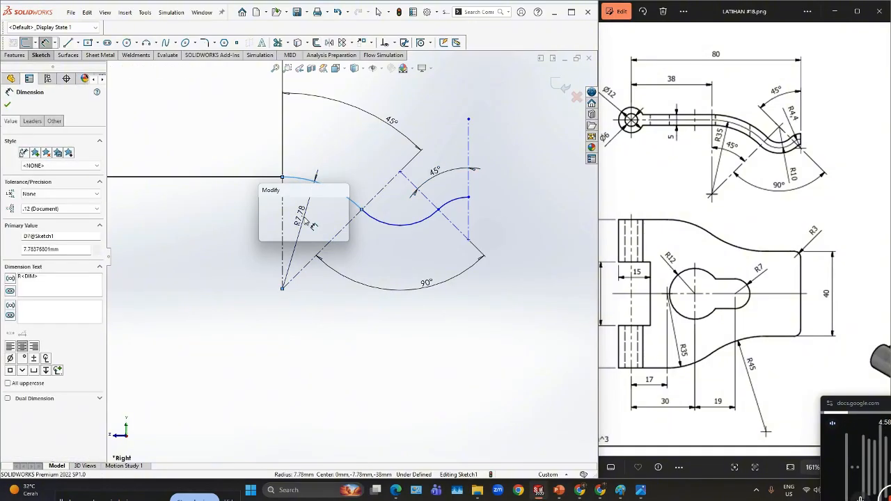
type("37")
type("5")
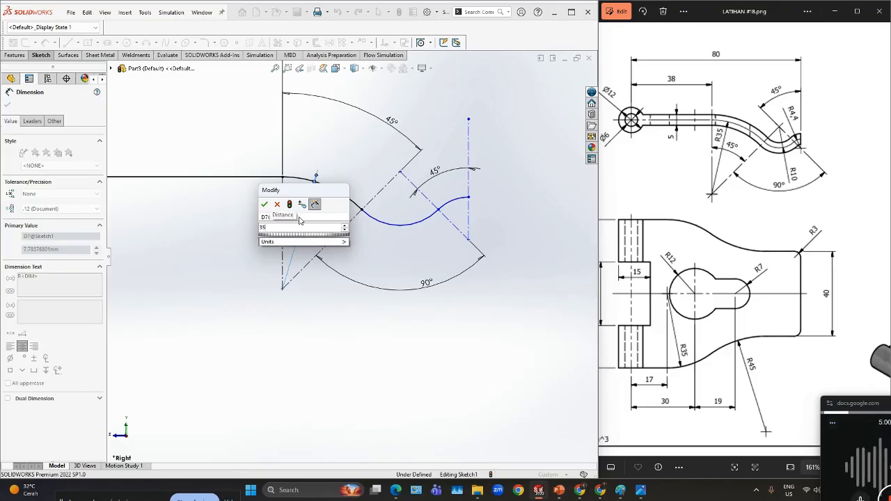
left_click(264, 204)
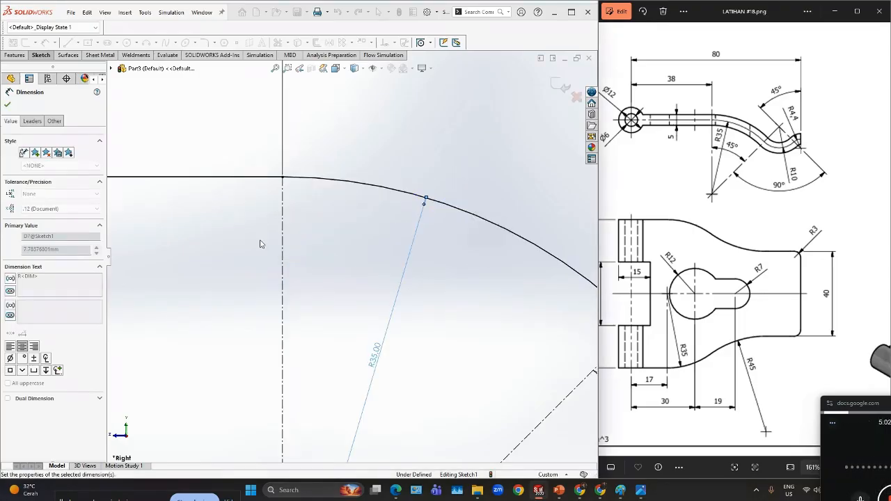
Dimension the radius of the valley arc as 10 mm
scroll(453, 313, "up", 3)
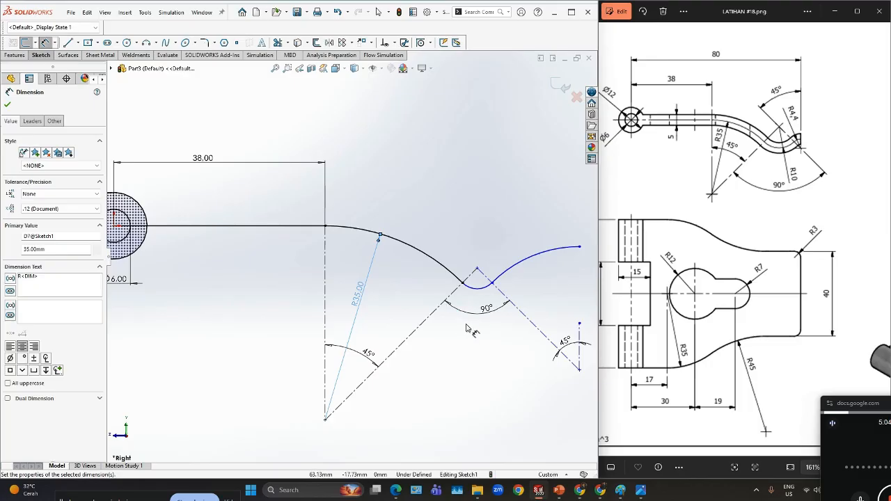
left_click(476, 288)
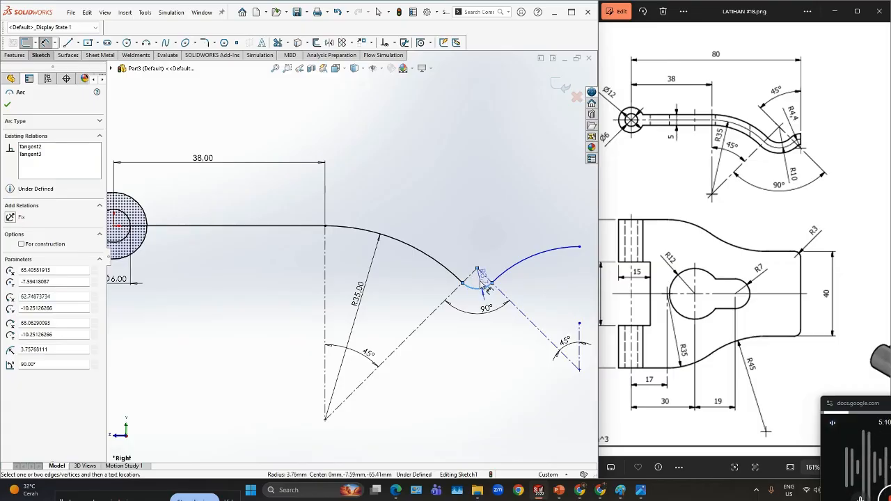
left_click(468, 304)
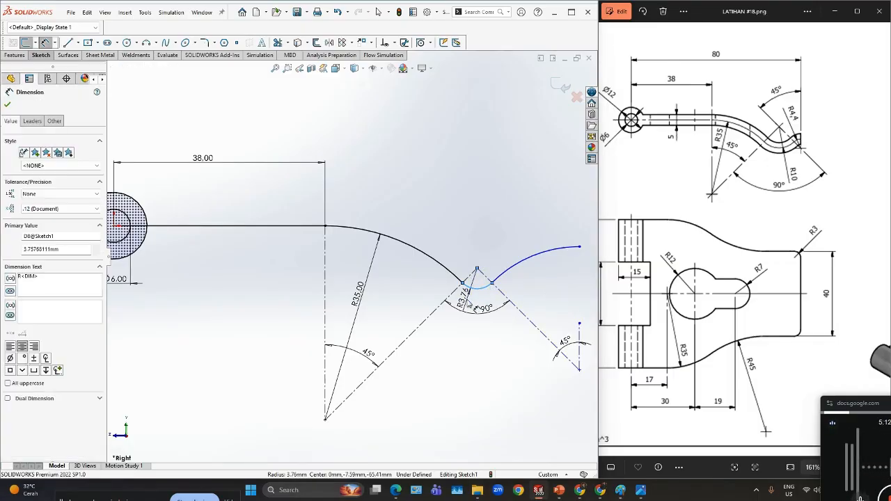
type("10")
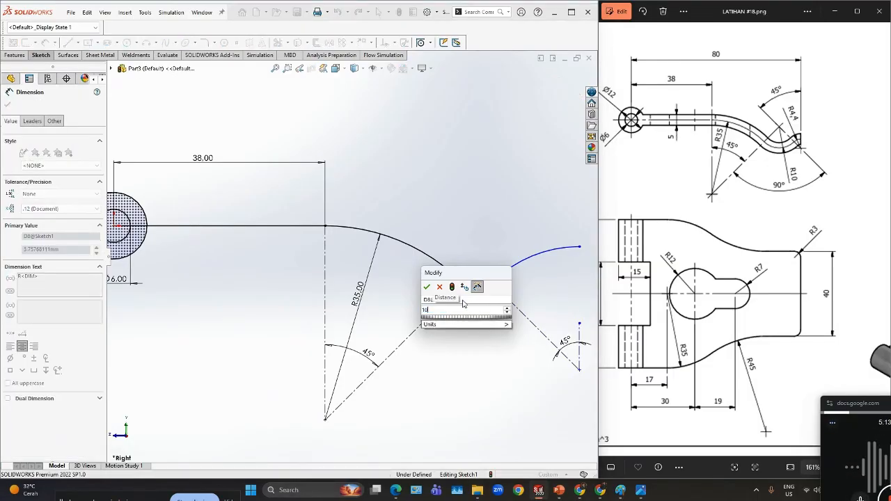
left_click(428, 290)
Dimension the radius of the hook arc at the profile's free end as 4.4 mm
scroll(525, 317, "down", 3)
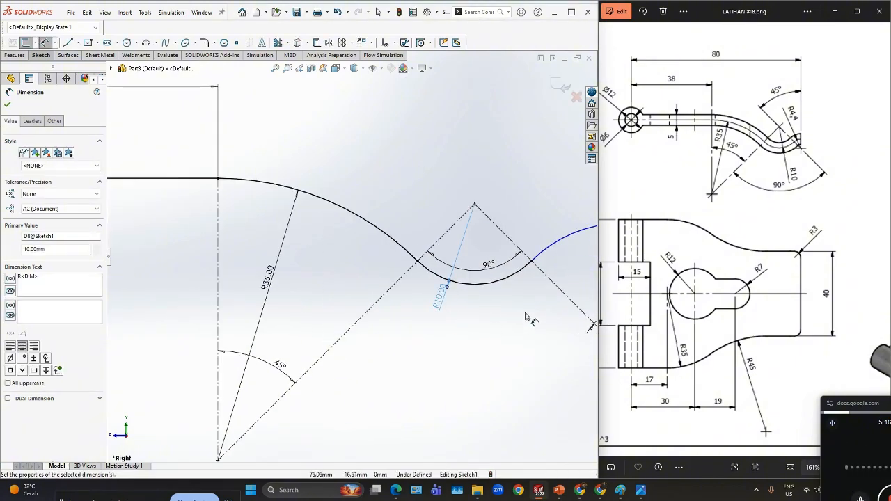
key("f")
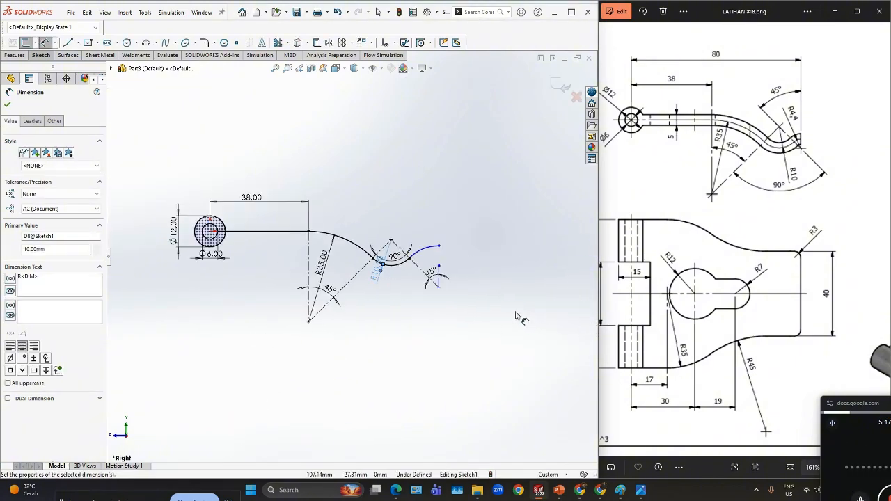
left_click(435, 250)
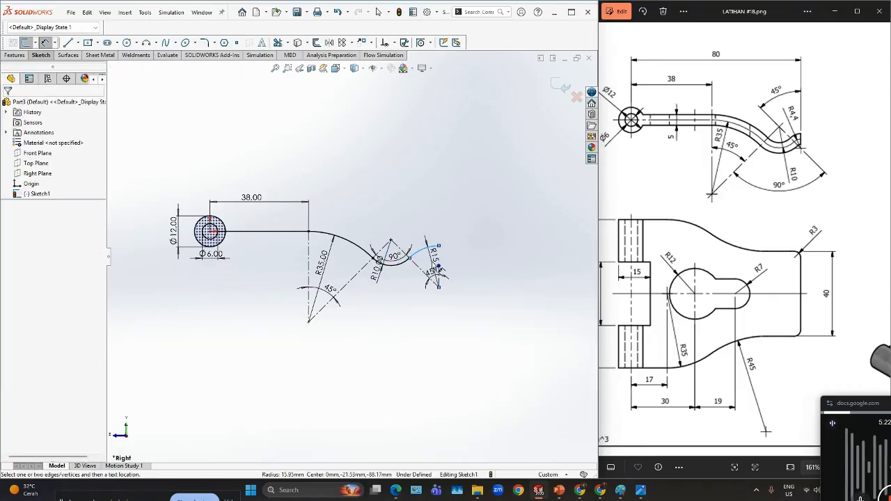
left_click(432, 263)
type("4")
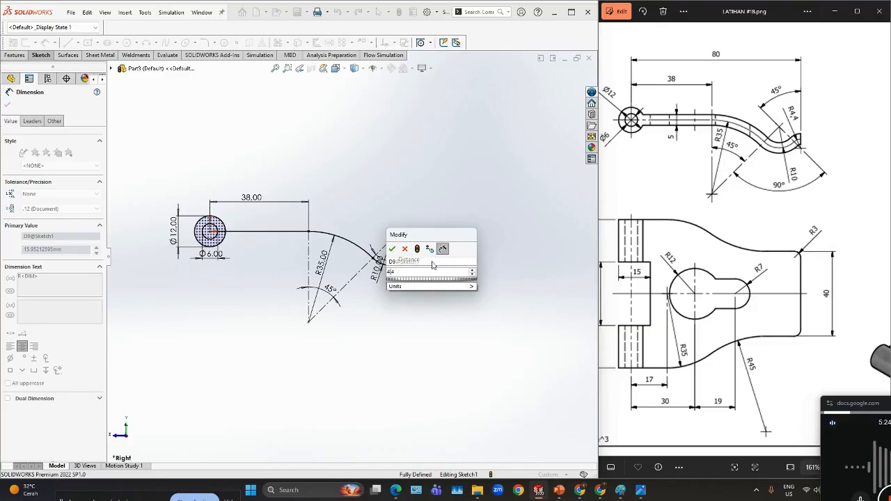
type(".4")
key("Return")
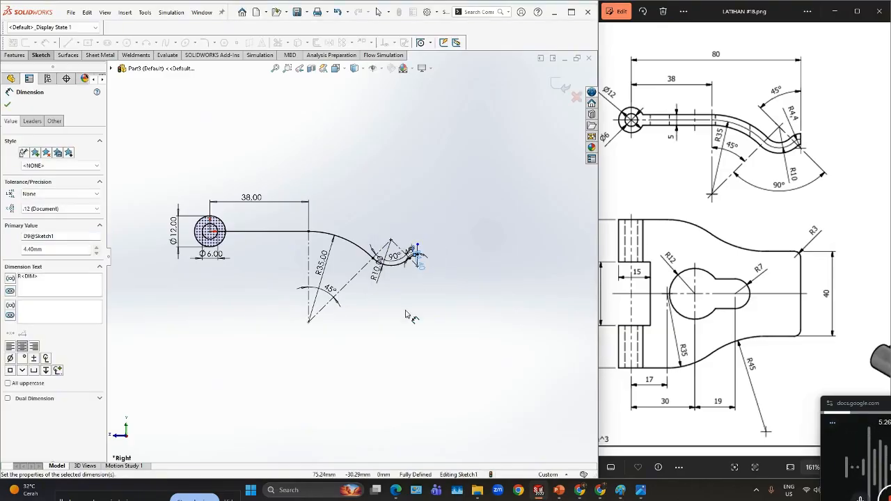
Examine the dimensioned side profile, from the hook arc's radius and angle back to the concentric circles, and finish dimensioning
scroll(406, 315, "down", 5)
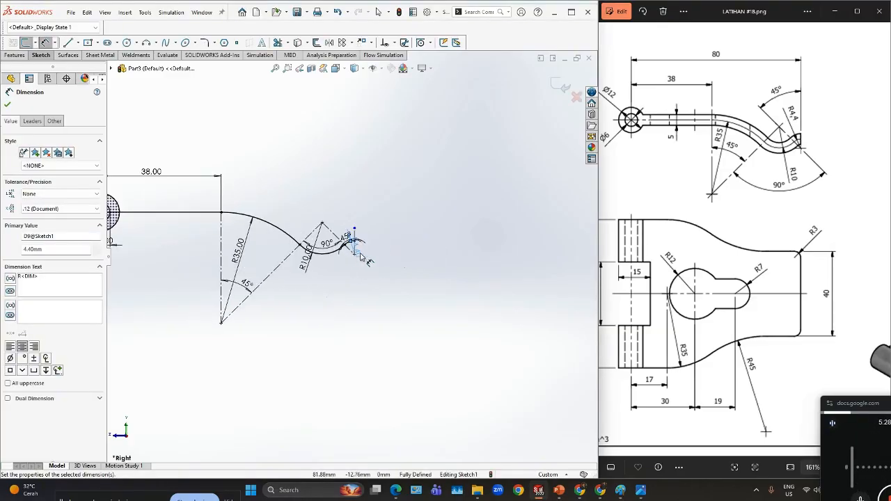
scroll(344, 250, "down", 3)
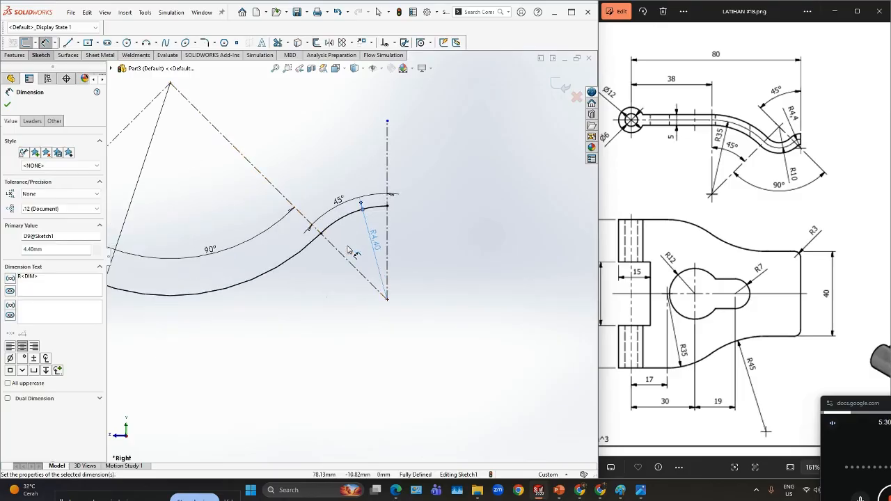
scroll(348, 252, "up", 4)
scroll(338, 296, "up", 2)
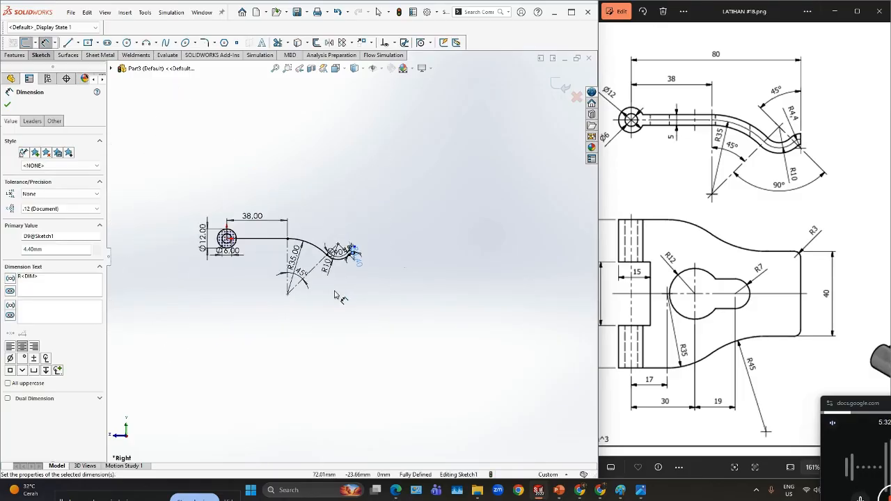
scroll(335, 296, "down", 3)
scroll(299, 279, "up", 3)
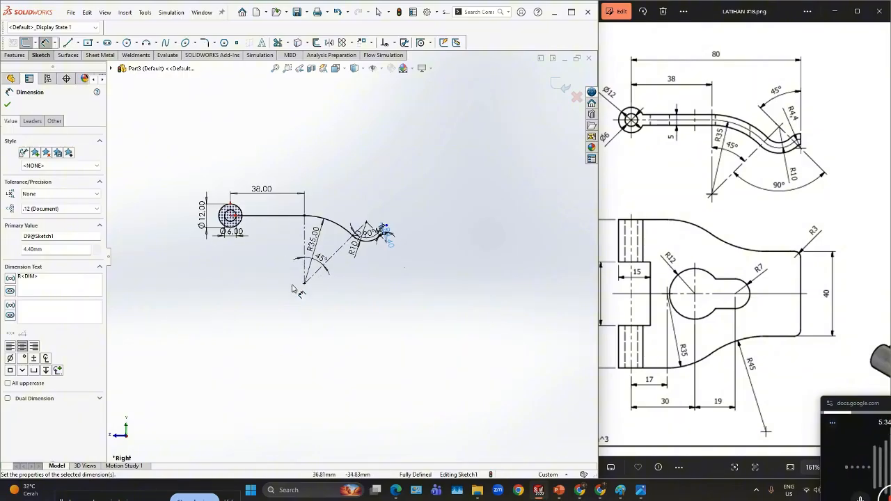
scroll(278, 265, "down", 3)
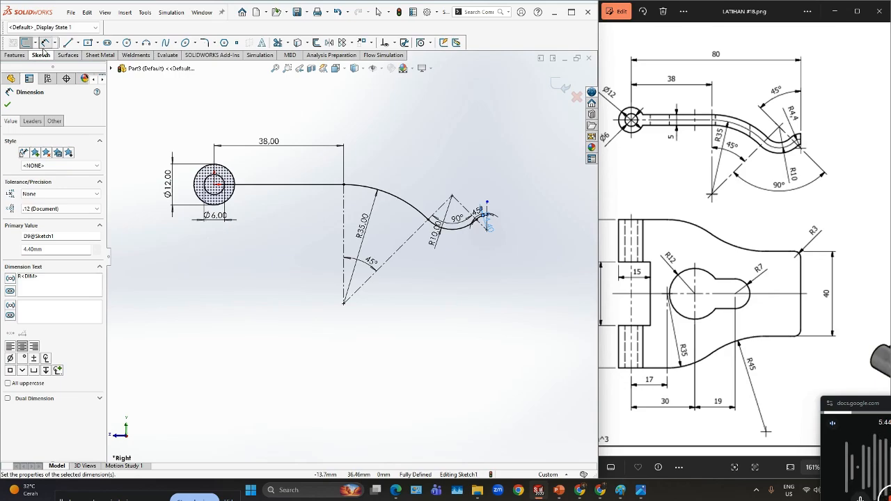
left_click(7, 104)
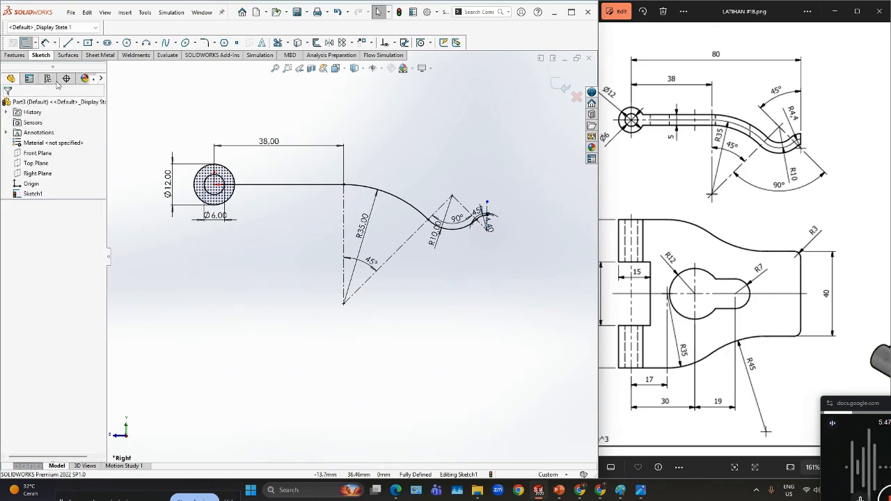
Offset the chain of the straight segment and three arcs 2.5 mm to its lower side
left_click(43, 57)
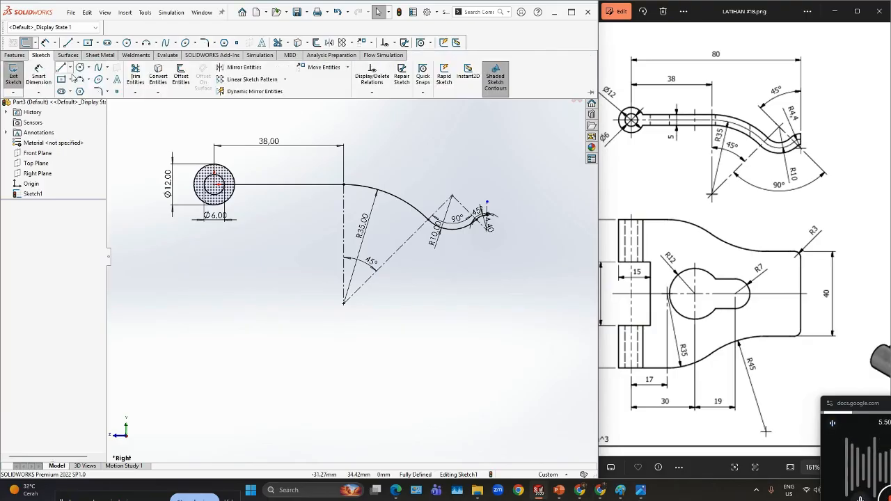
left_click(184, 76)
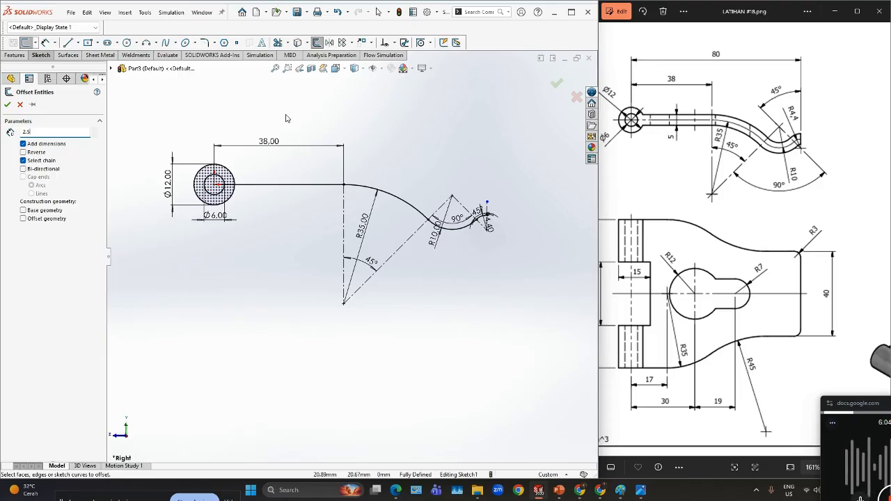
key("Return")
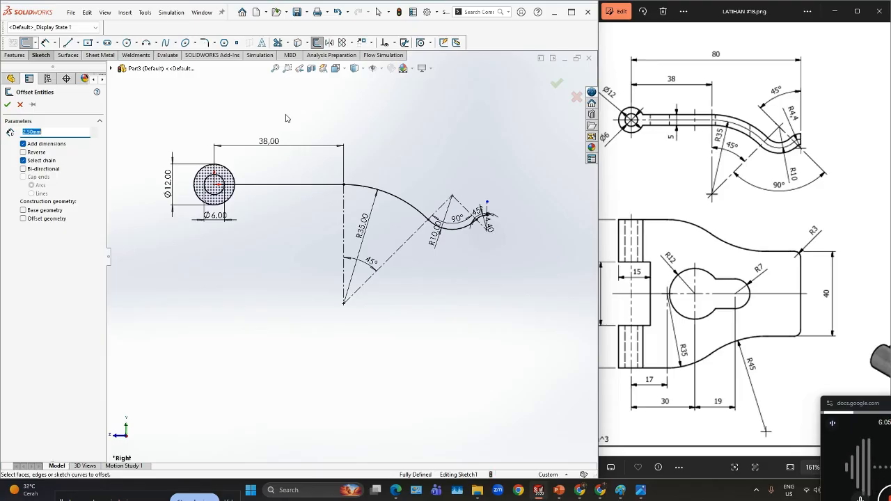
left_click(311, 186)
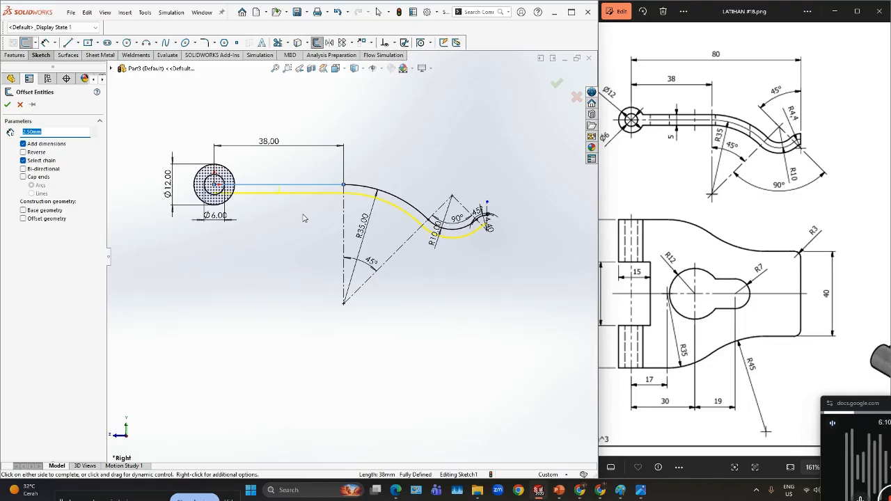
left_click(303, 218)
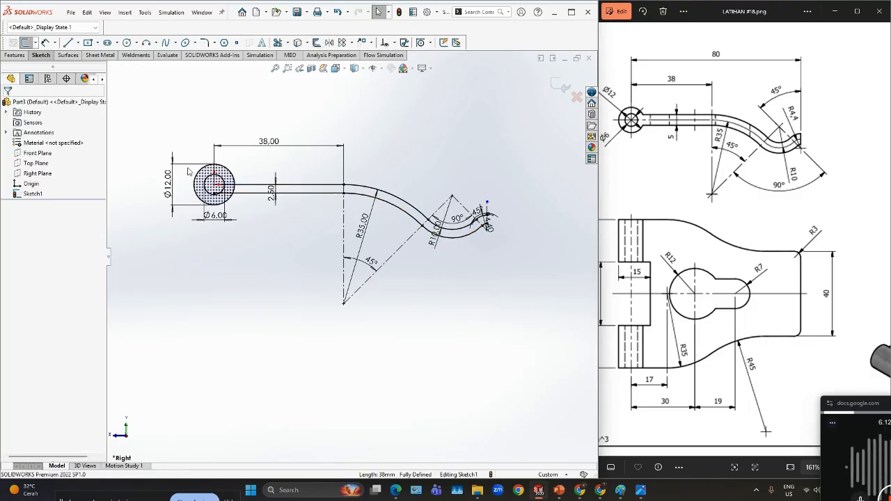
Offset the same centre profile chain 2.5 mm to its upper side
left_click(49, 57)
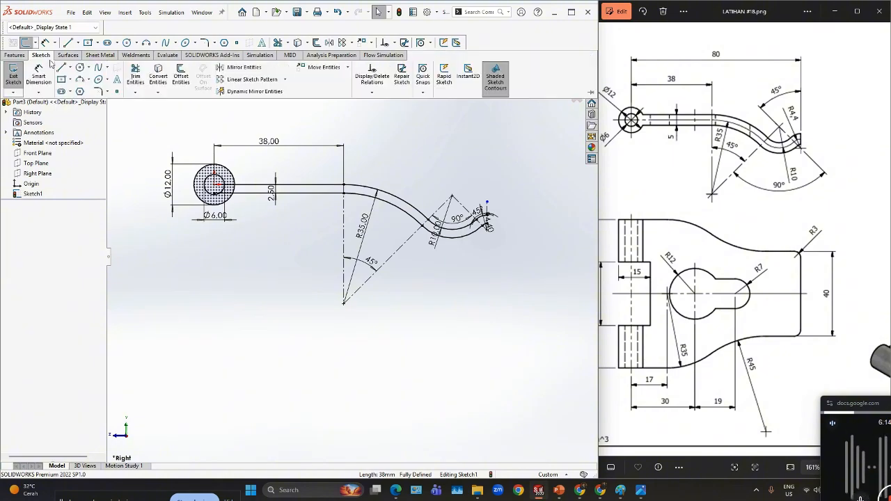
left_click(180, 78)
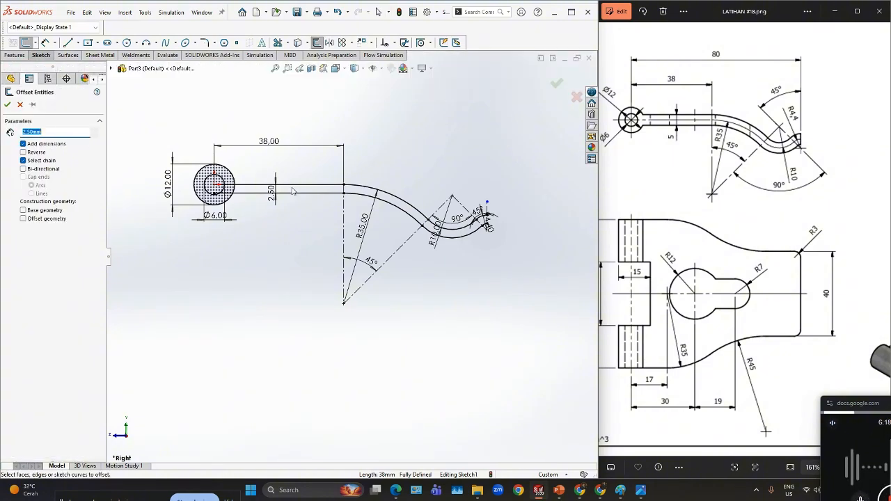
left_click(293, 188)
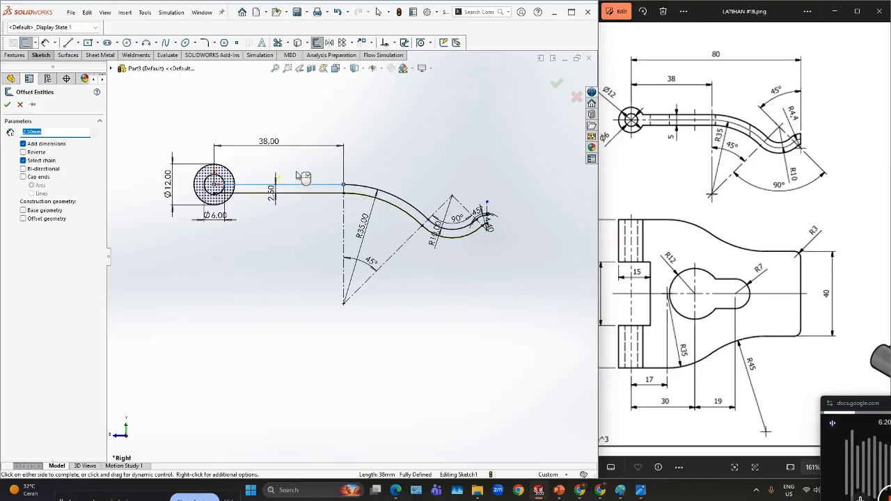
left_click(299, 160)
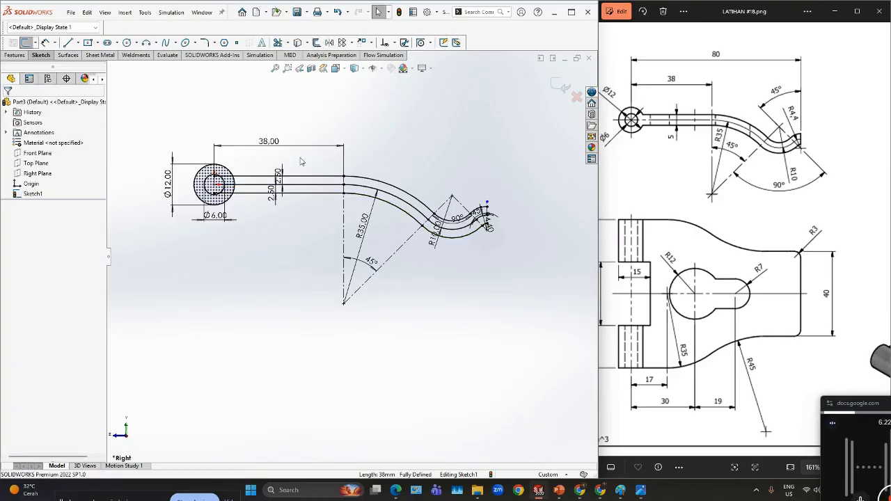
Close the hook end with a vertical line from the upper offset curve's endpoint to the lower one's
scroll(483, 202, "down", 4)
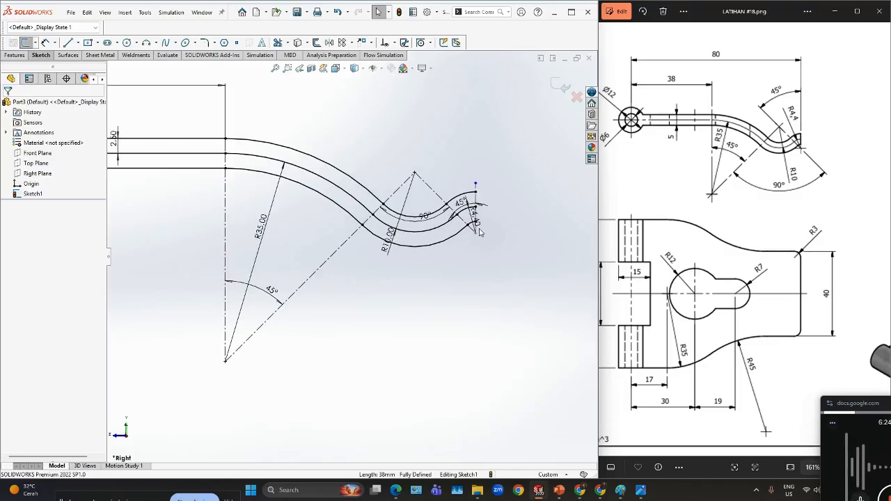
scroll(421, 200, "up", 4)
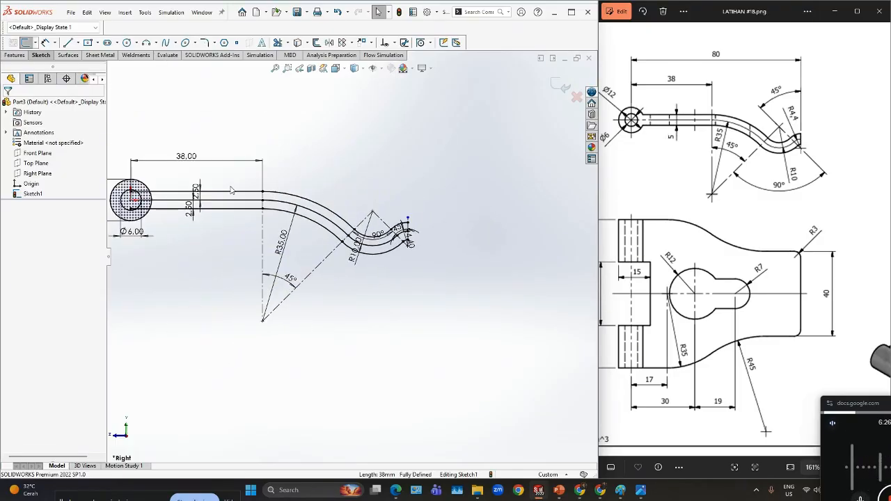
left_click(68, 43)
scroll(421, 232, "down", 2)
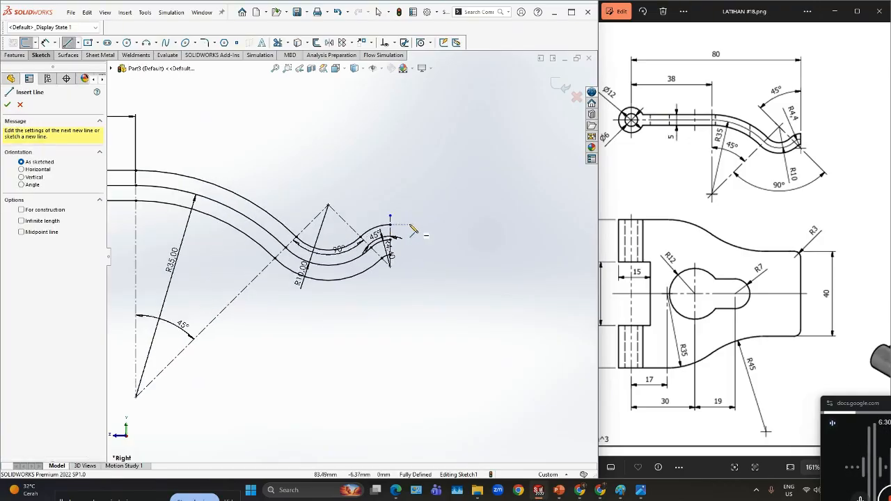
left_click(390, 229)
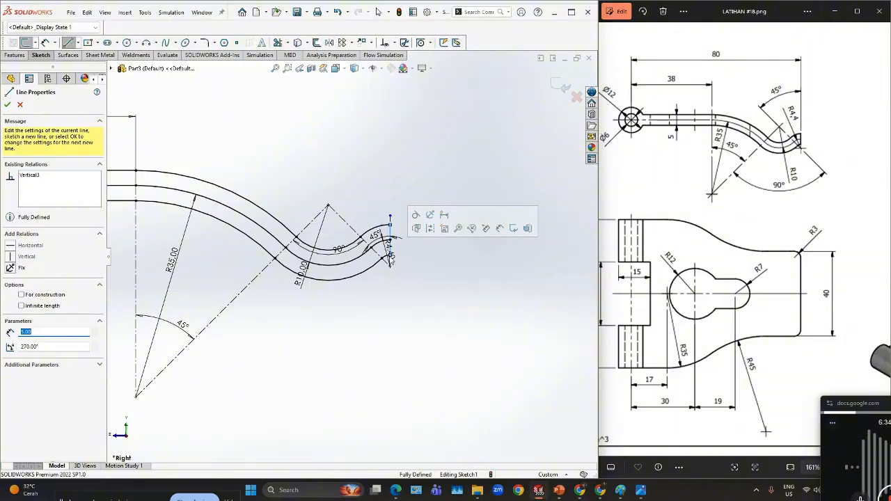
key("Escape")
scroll(402, 282, "down", 3)
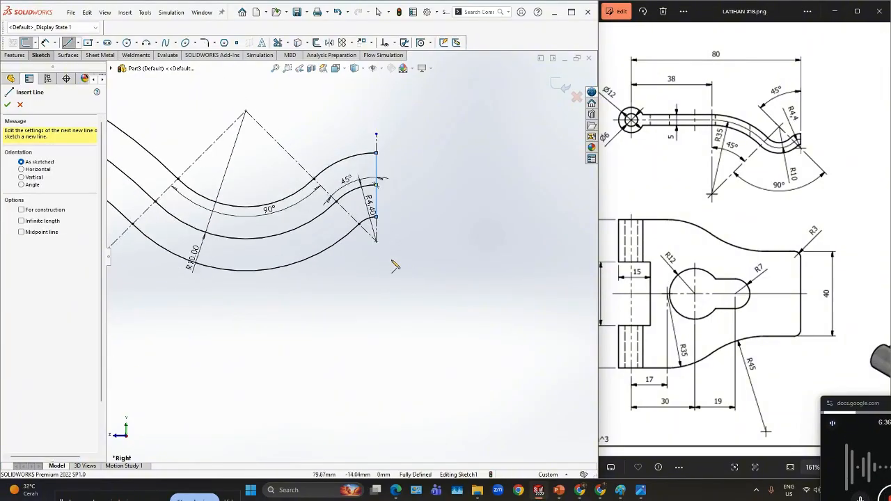
Trim the two offset lines back to the 12 mm circle and remove the circle's arc between them
scroll(394, 264, "up", 4)
scroll(195, 216, "down", 6)
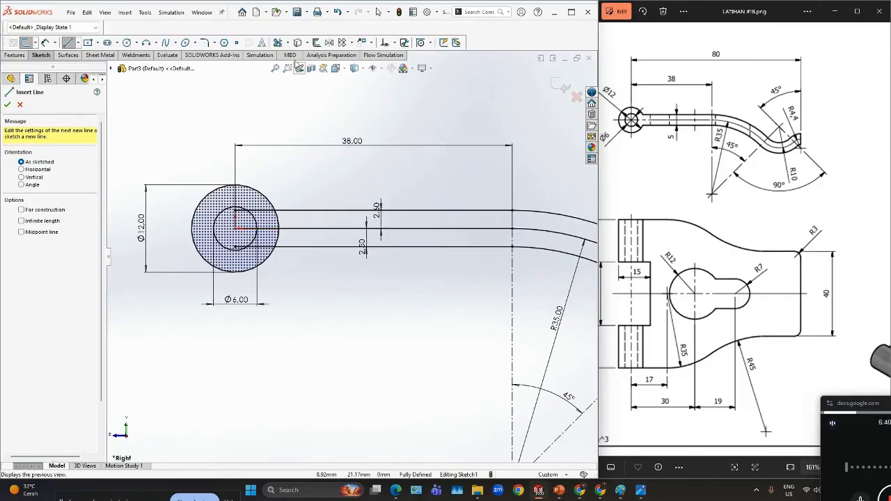
left_click(277, 42)
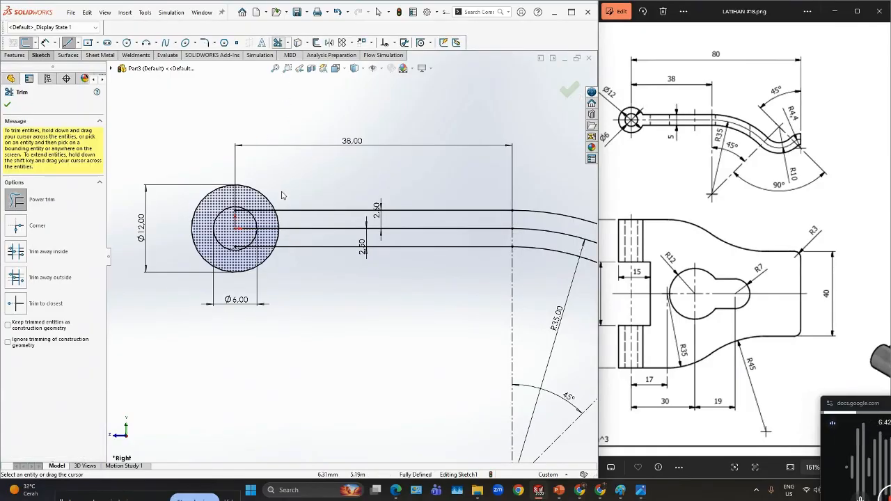
scroll(241, 216, "down", 3)
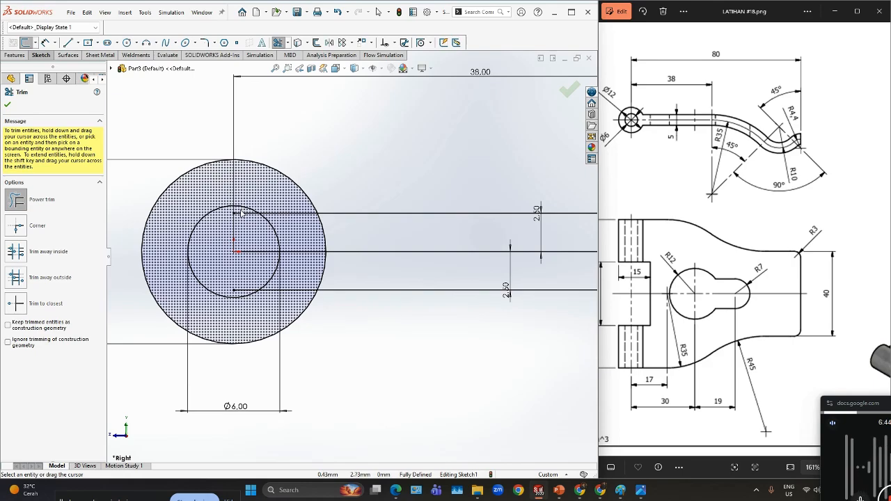
left_click_drag(246, 221, 296, 222)
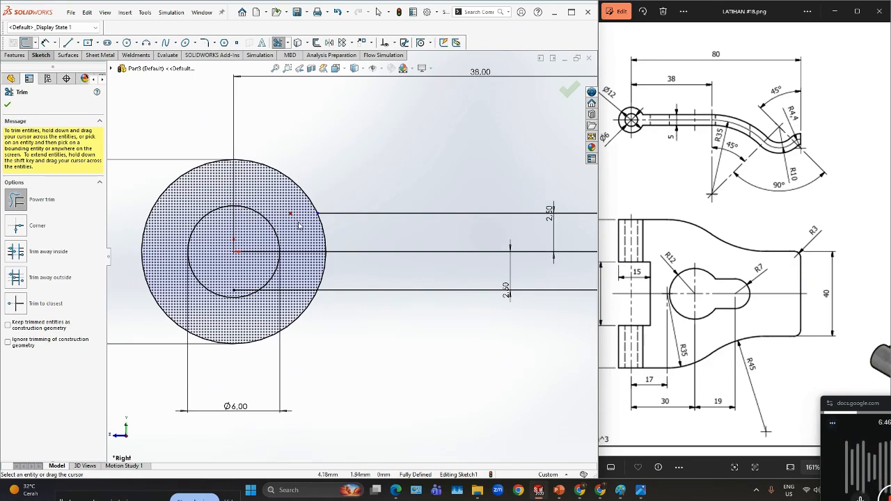
mouse_move(248, 281)
left_mouse_down()
mouse_move(250, 296)
mouse_move(329, 275)
mouse_move(323, 246)
left_mouse_up()
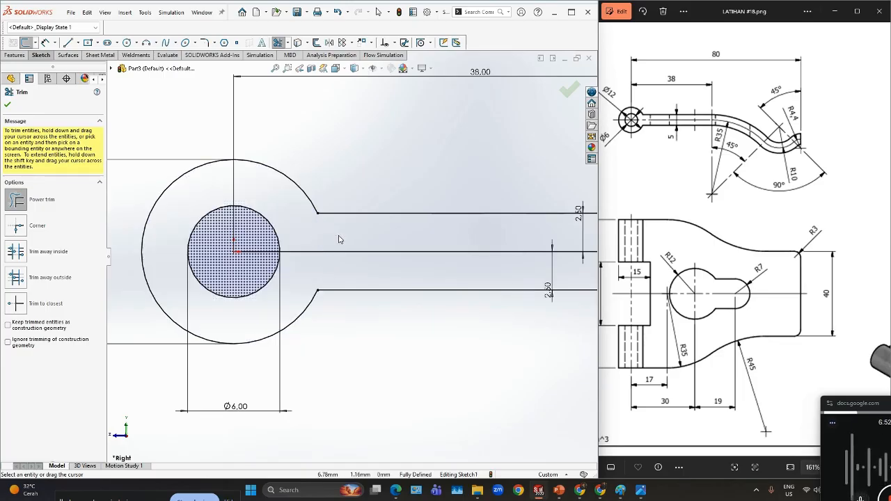
Examine the closed side profile from the ring along the straight segment to the hook end
scroll(404, 279, "down", 3)
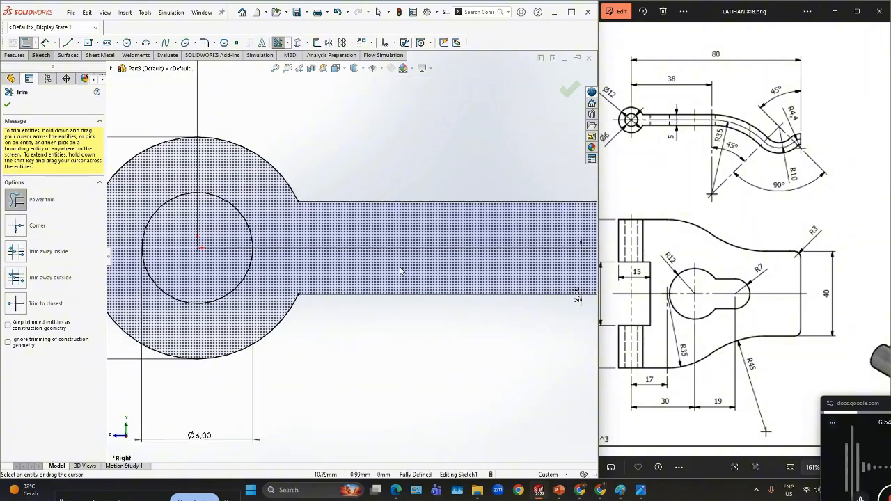
scroll(400, 265, "up", 5)
scroll(402, 261, "up", 5)
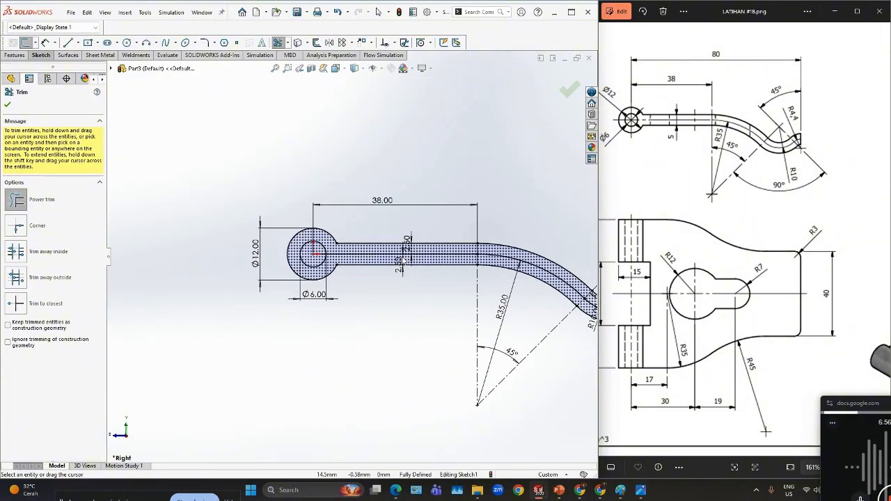
scroll(499, 277, "down", 5)
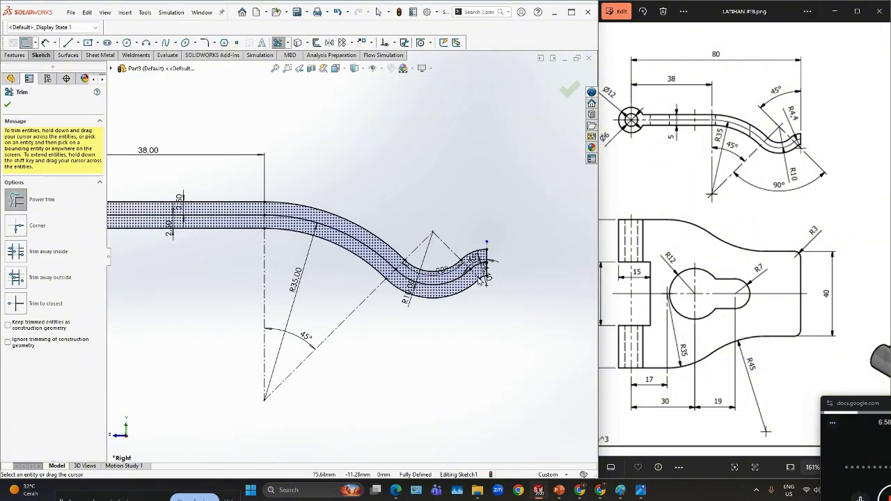
scroll(413, 276, "up", 3)
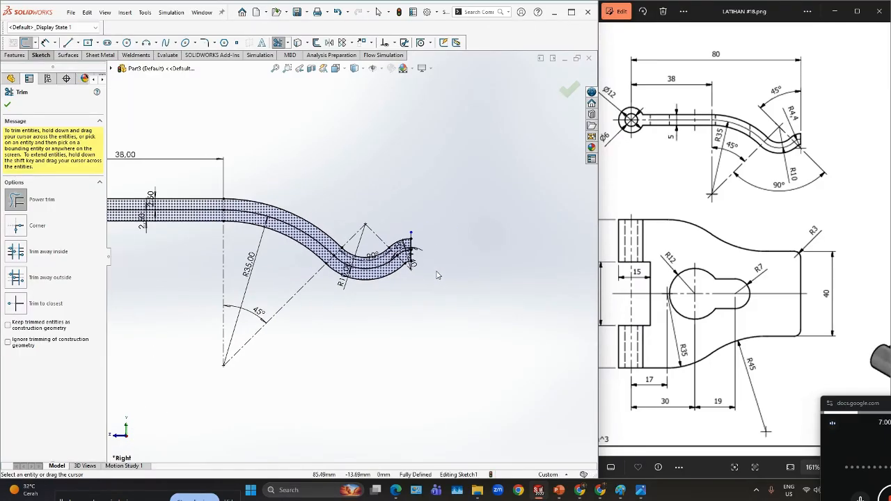
scroll(320, 269, "up", 3)
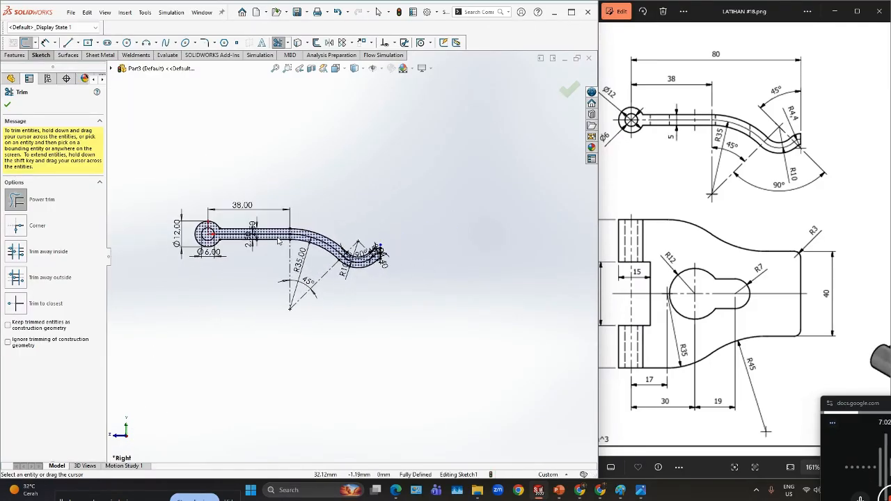
Try to trim the straight centre line segment inside the profile
scroll(263, 242, "down", 4)
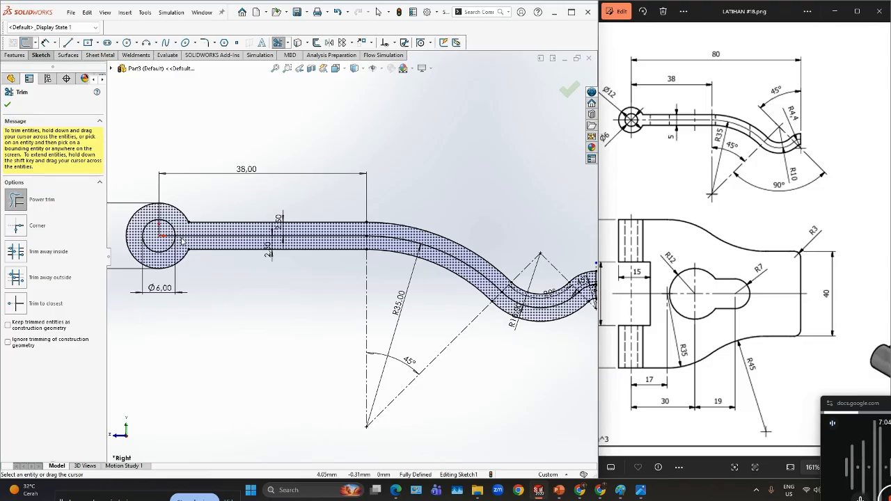
scroll(189, 244, "down", 3)
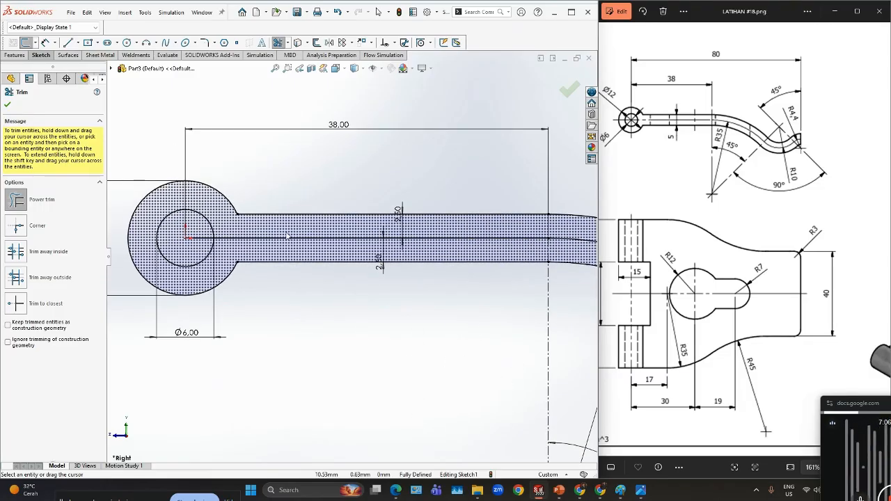
left_click(325, 241)
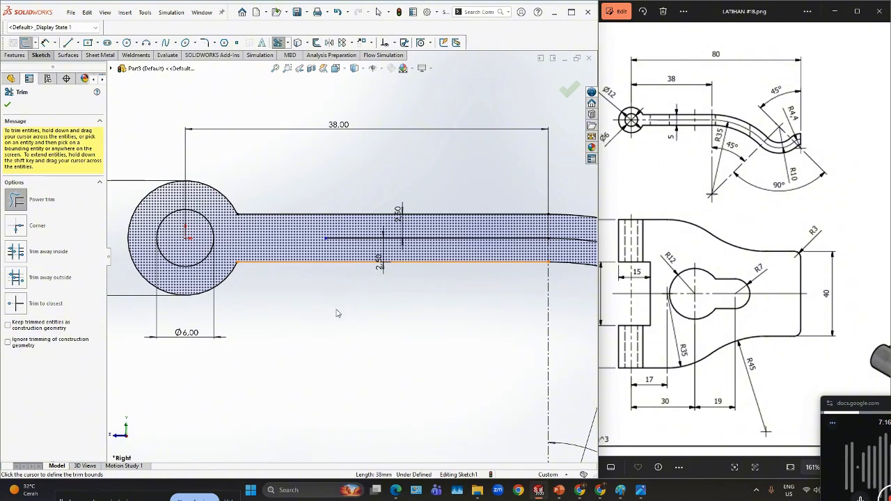
key("Escape")
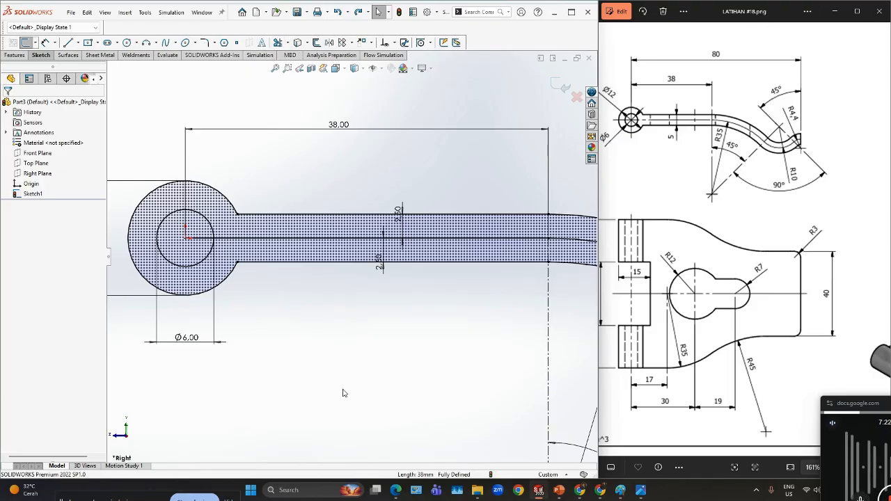
Convert the centre chain of the 38 mm line and its three arcs to construction geometry
left_click(318, 242)
scroll(460, 333, "down", 5)
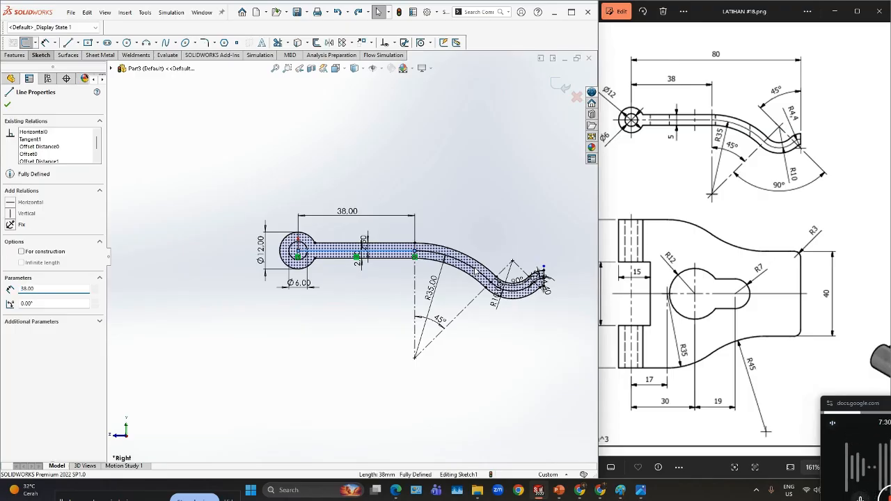
left_click(475, 270)
left_click(481, 277, "ctrl")
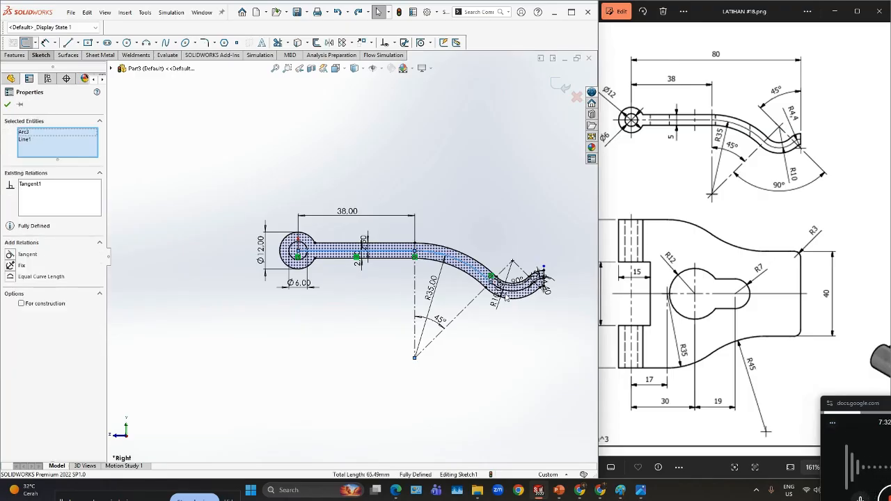
left_click(533, 291, "ctrl")
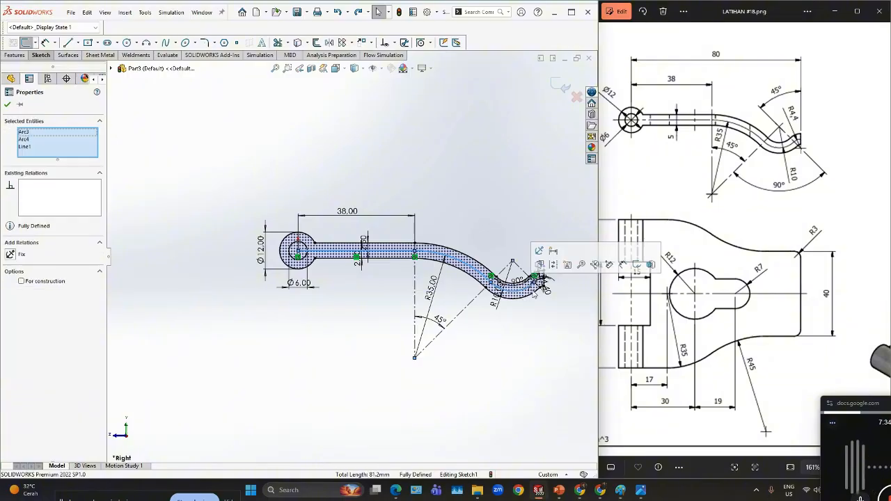
scroll(534, 287, "up", 3)
scroll(328, 261, "down", 3)
scroll(415, 267, "up", 6)
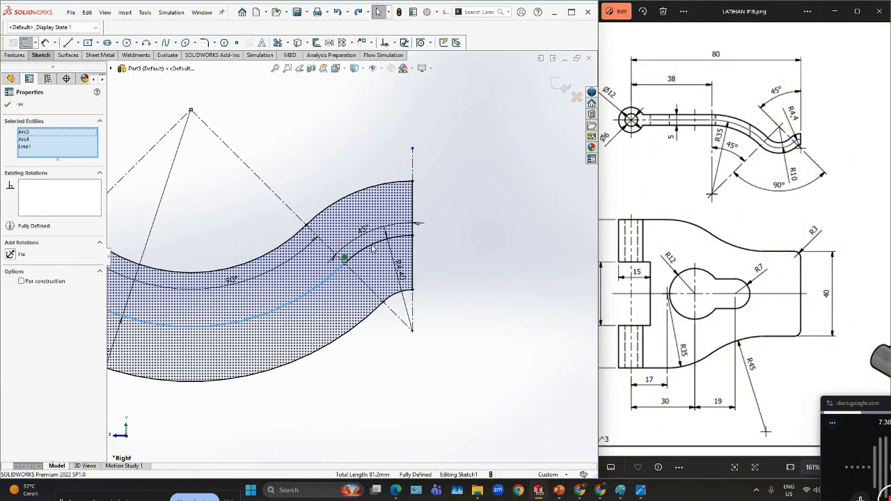
left_click(375, 249, "ctrl")
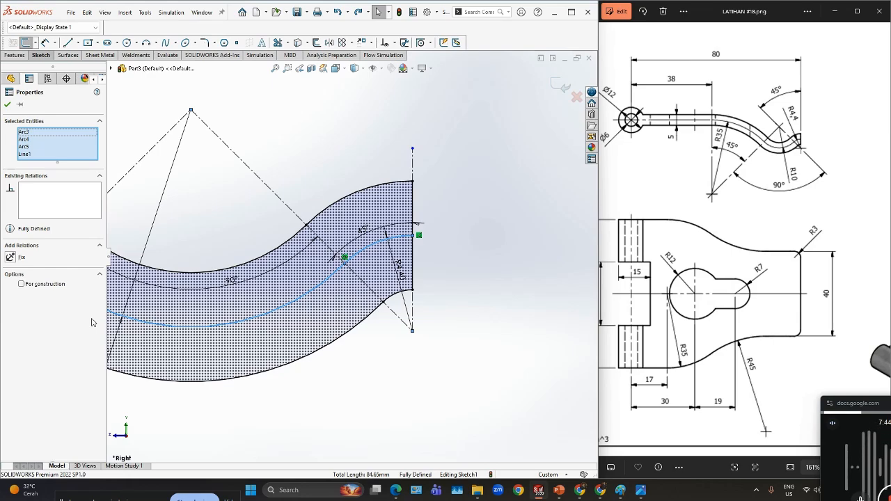
left_click(21, 285)
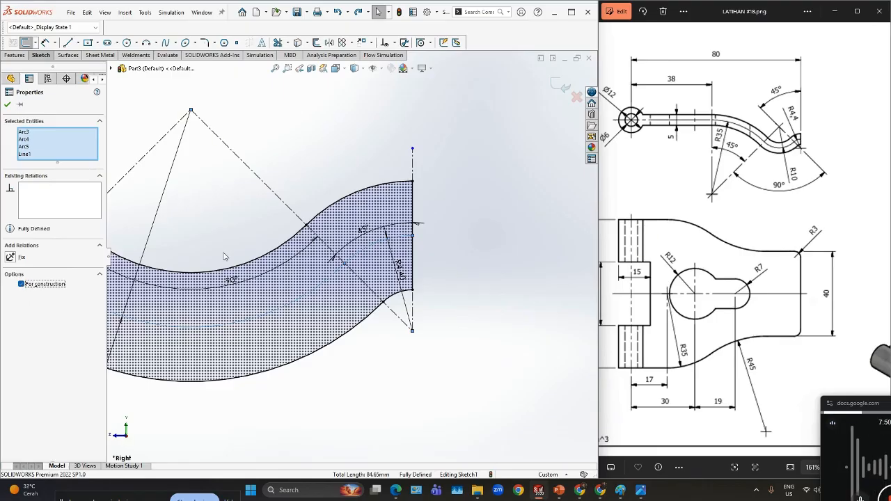
left_click(7, 103)
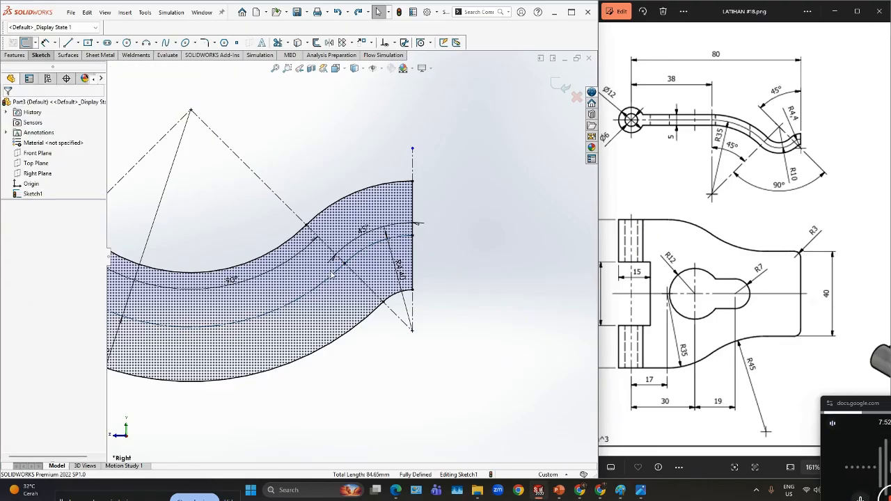
Examine the side profile from the hook end back to the ring for remaining solid inner lines
scroll(333, 277, "down", 2)
scroll(340, 282, "down", 1)
scroll(345, 280, "up", 8)
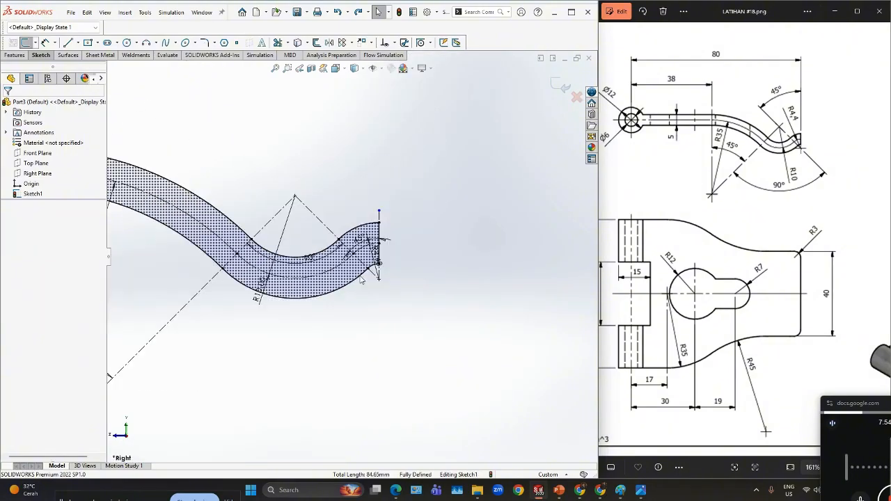
scroll(341, 258, "up", 1)
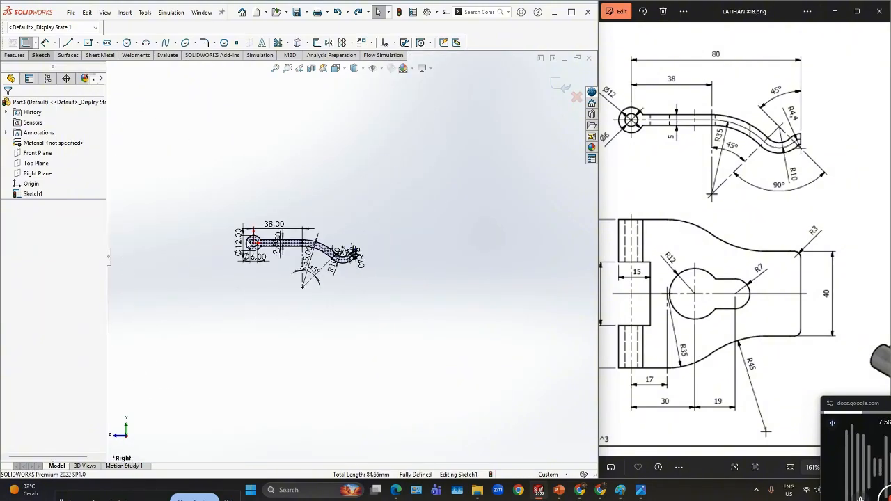
scroll(343, 259, "down", 5)
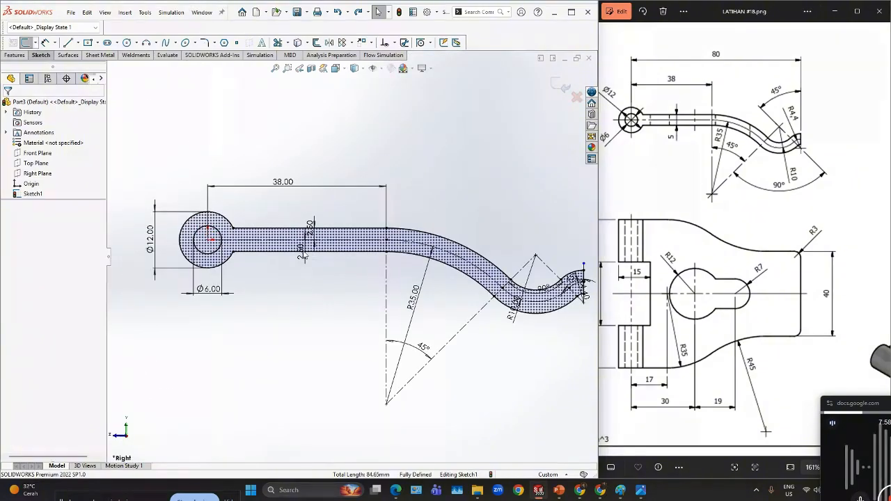
scroll(304, 258, "down", 2)
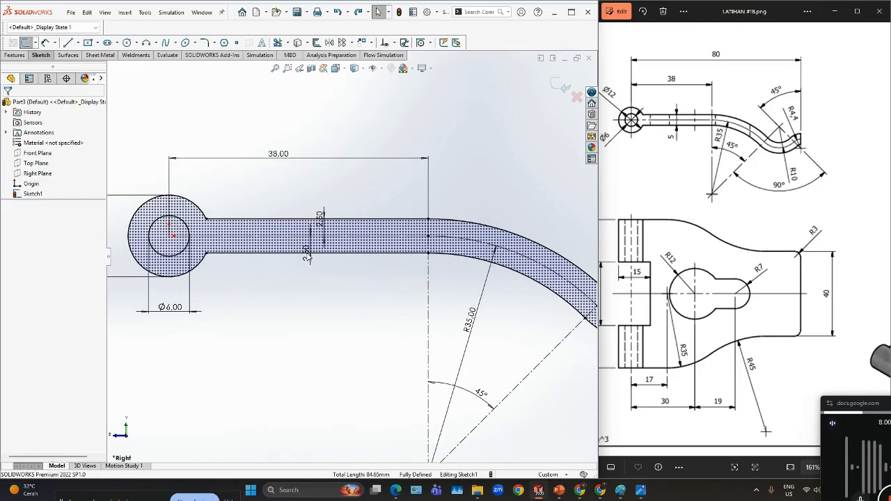
scroll(440, 243, "up", 2)
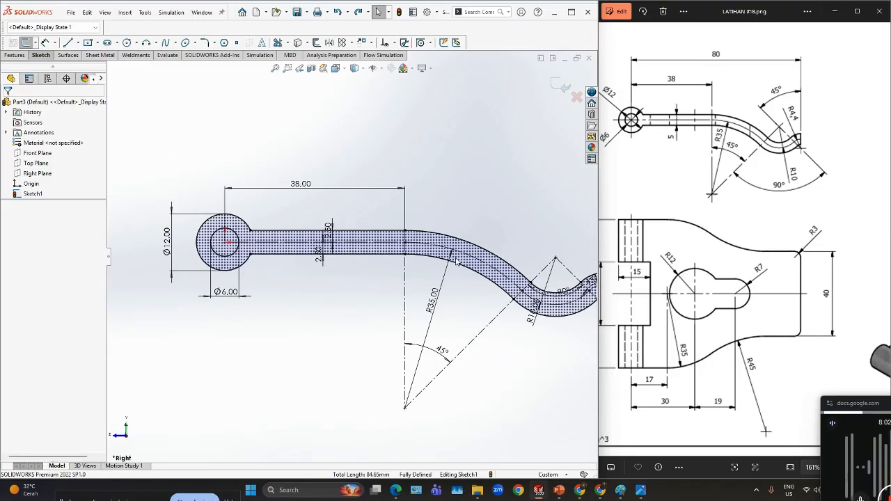
scroll(312, 256, "up", 3)
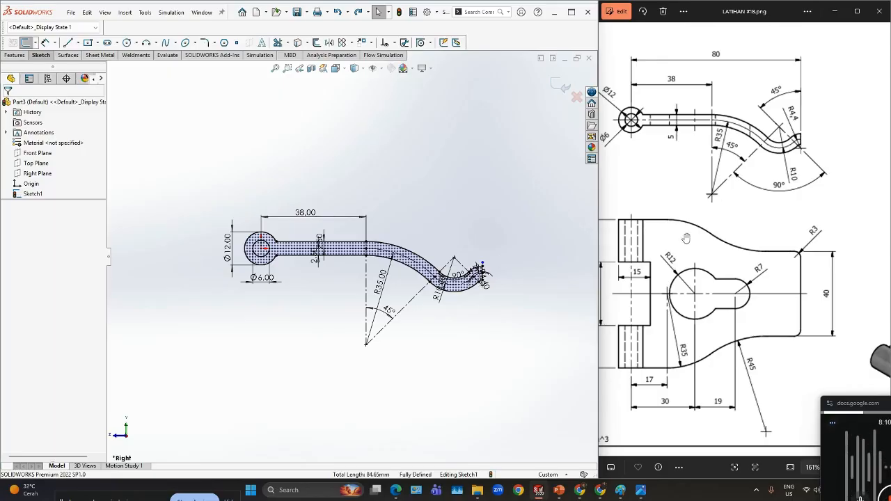
Extrude the side profile 70 mm with the Mid Plane end condition
scroll(694, 263, "down", 2)
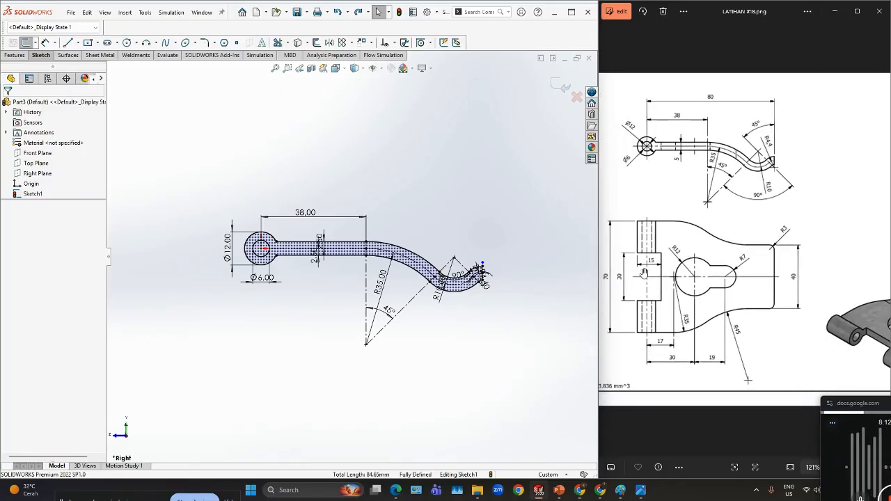
scroll(644, 273, "down", 4)
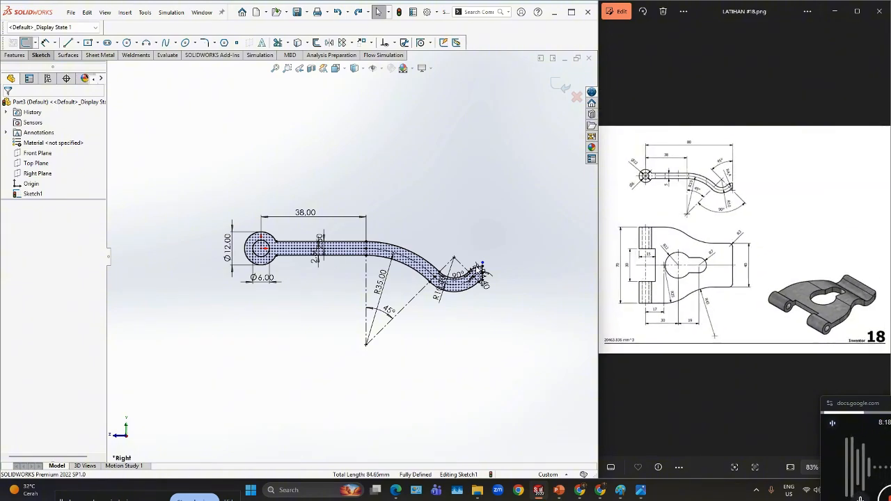
left_click(15, 56)
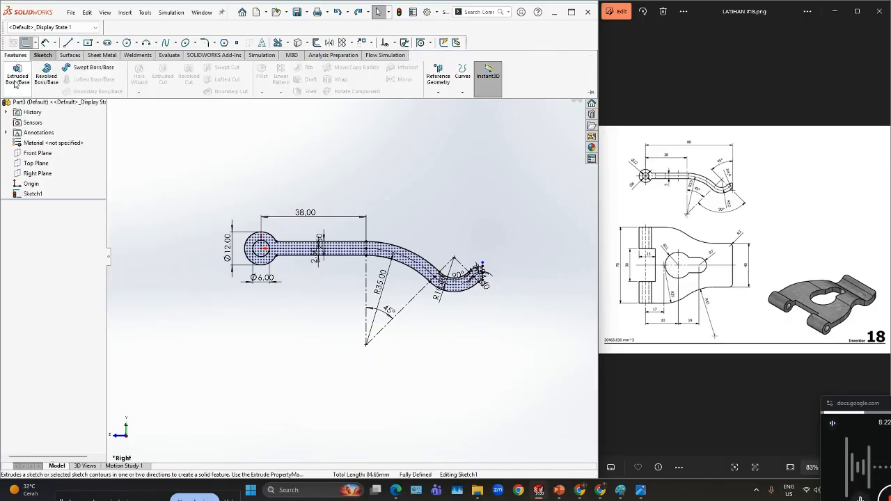
left_click(16, 76)
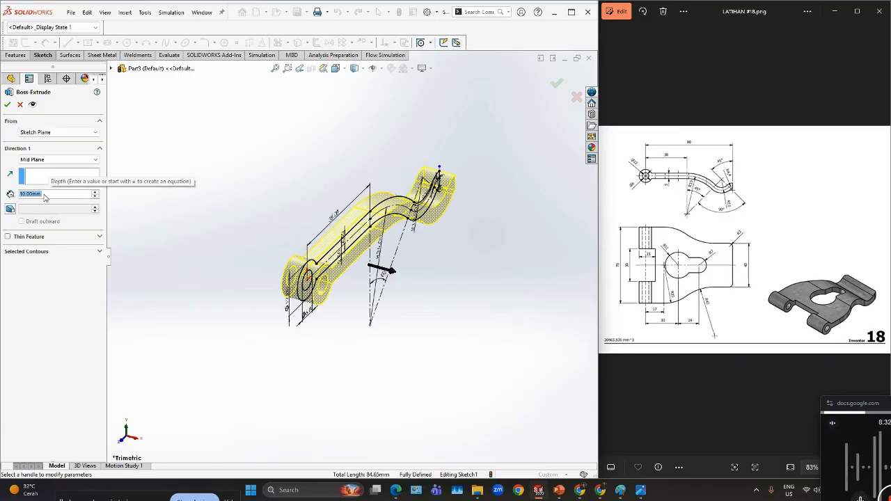
type("70")
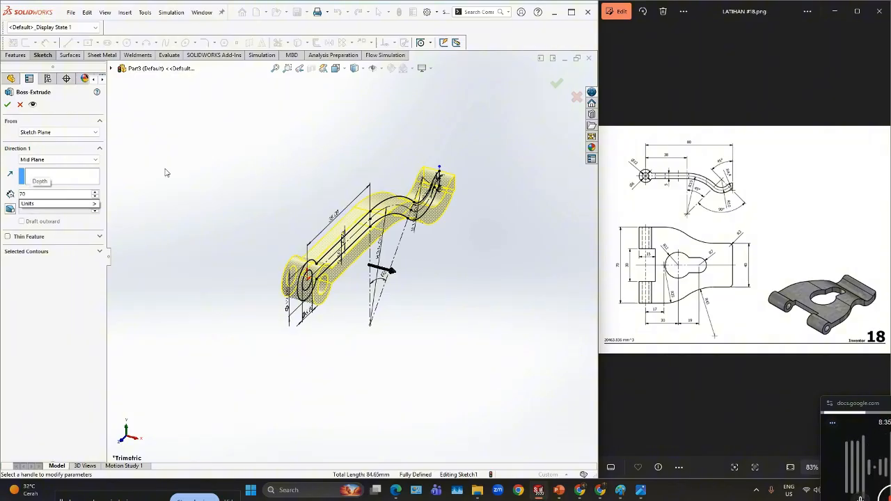
key("Return")
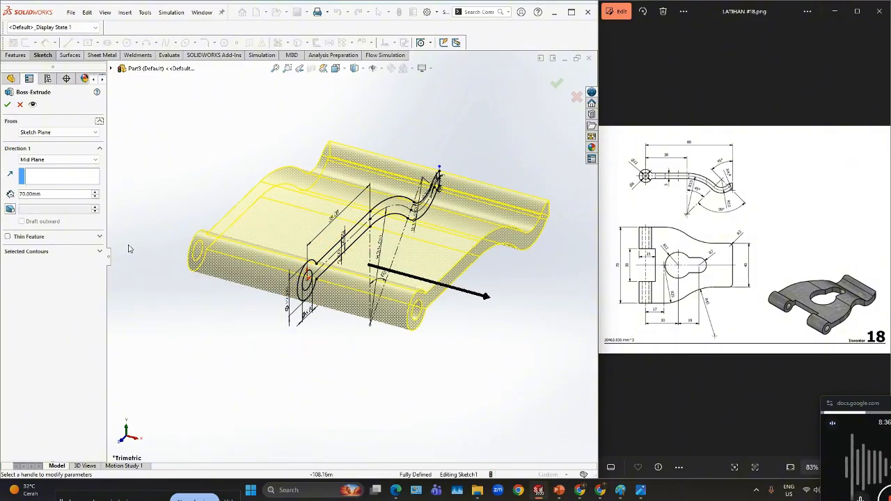
left_click(7, 105)
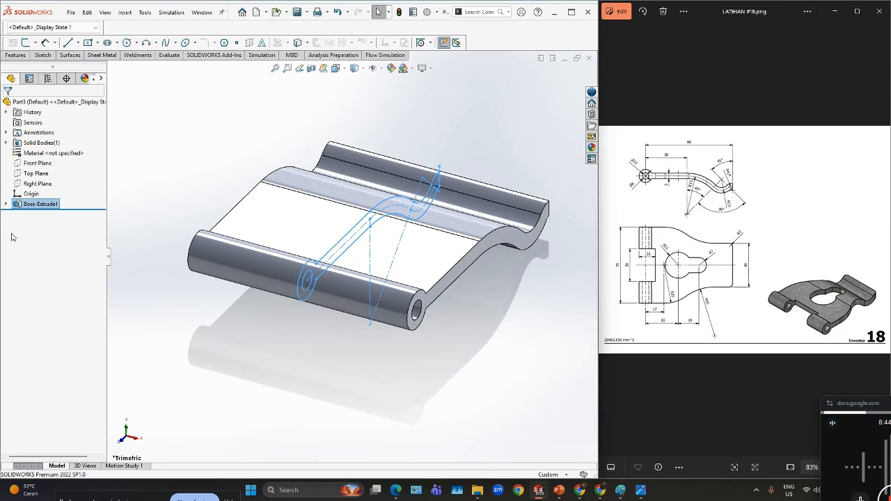
Start a sketch on the Top Plane and draw a vertical centerline about 97.5 mm long from the origin past the hook end
left_click(34, 173)
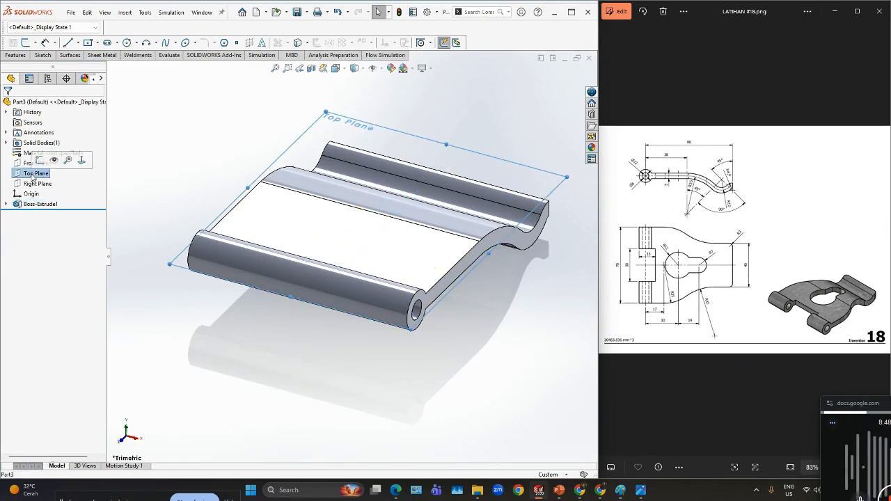
right_click(33, 176)
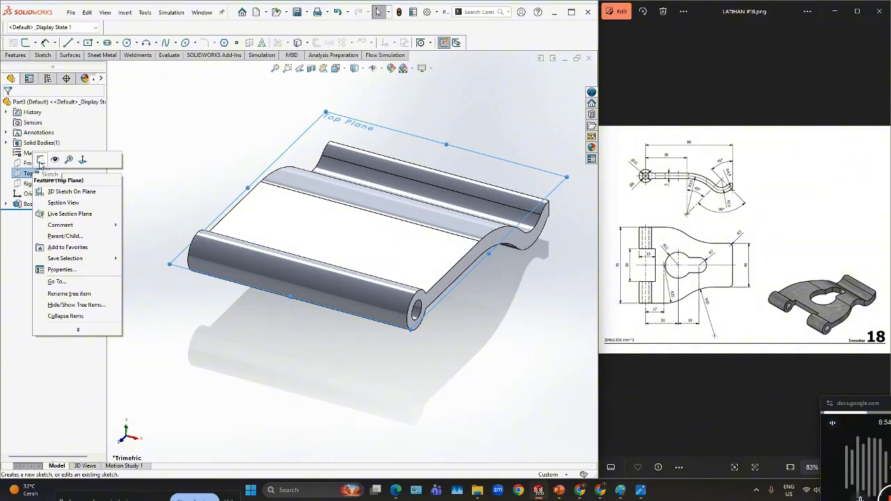
left_click(41, 159)
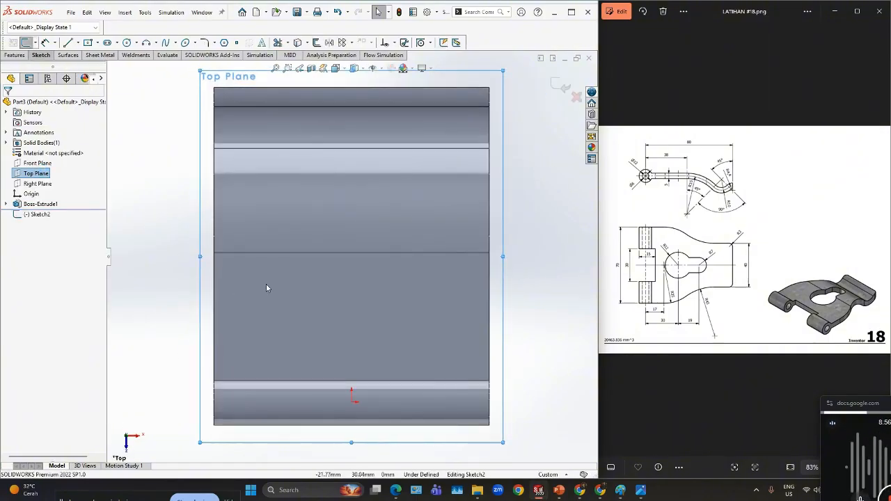
left_click(79, 44)
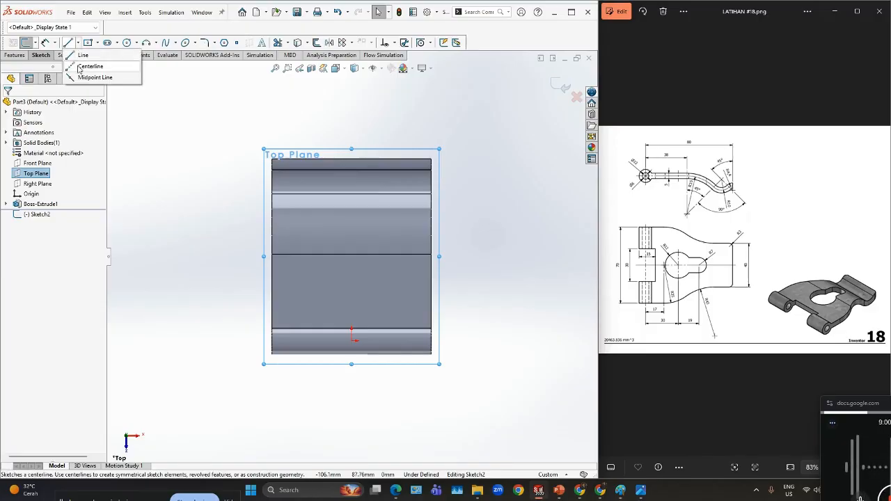
left_click(85, 66)
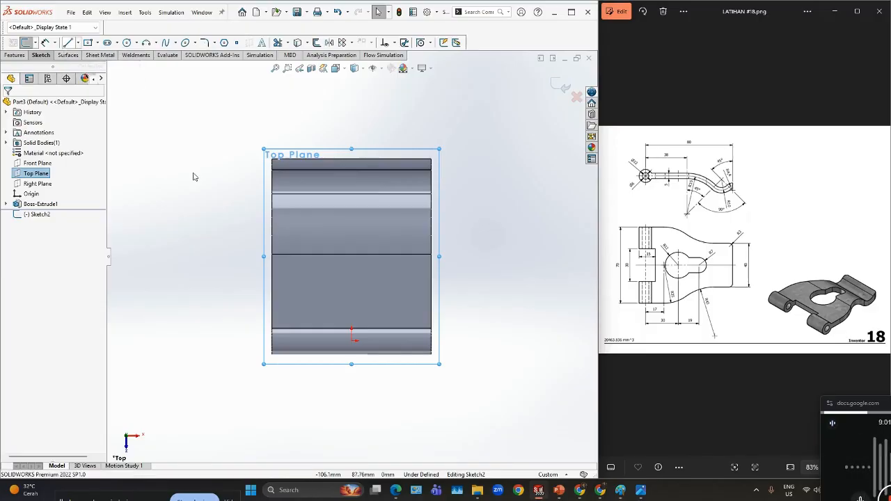
left_click(353, 339)
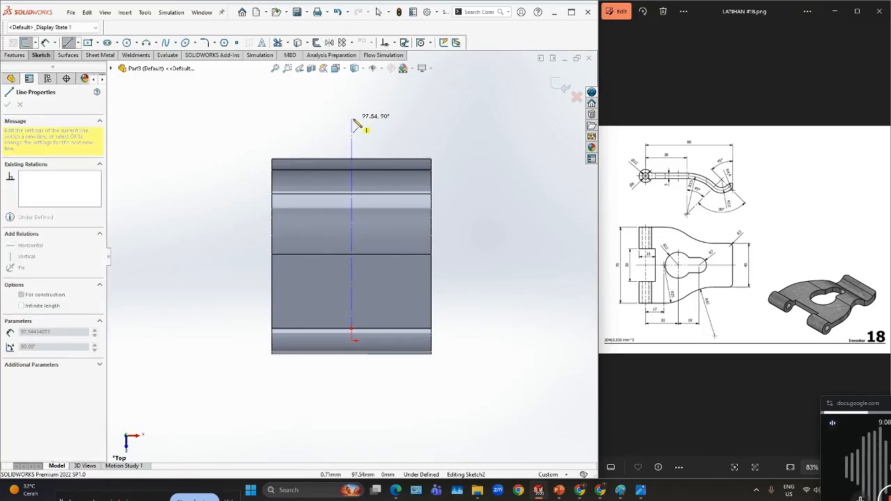
left_click(351, 118)
key("Escape")
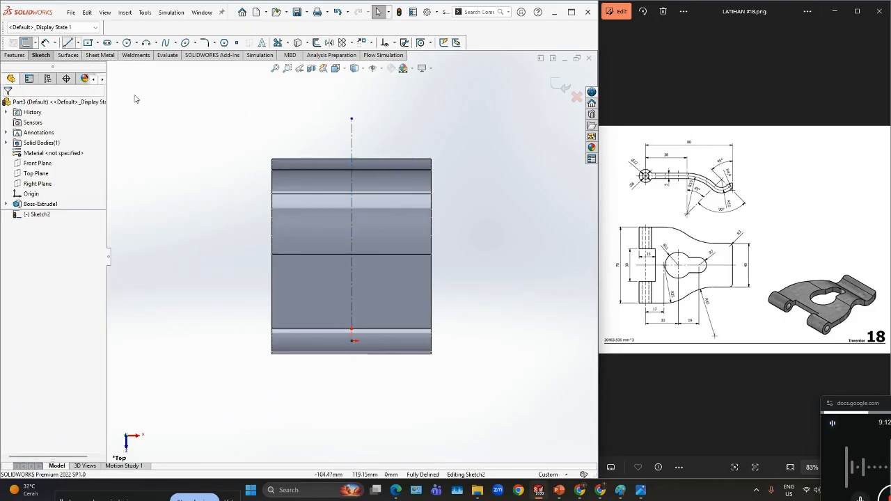
Draw a line about 20 mm along the hook-end edge from the centerline, followed by a perpendicular line about 20 mm toward the ring
key("l")
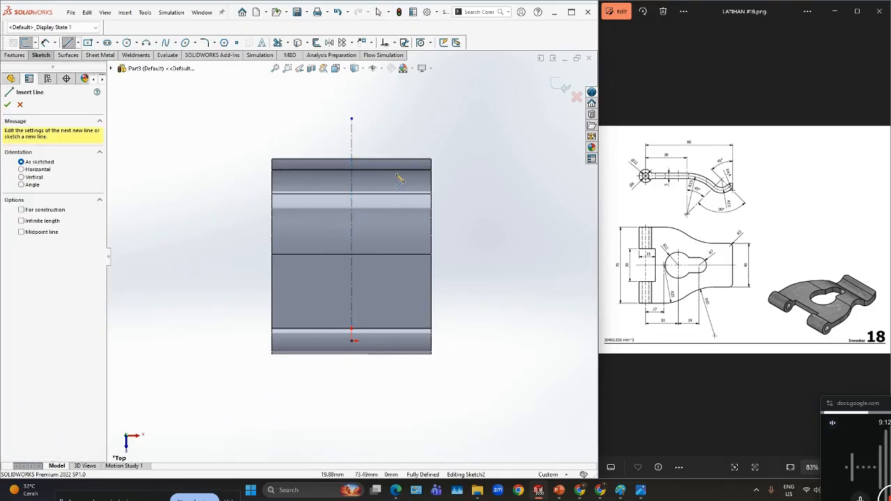
left_click(352, 160)
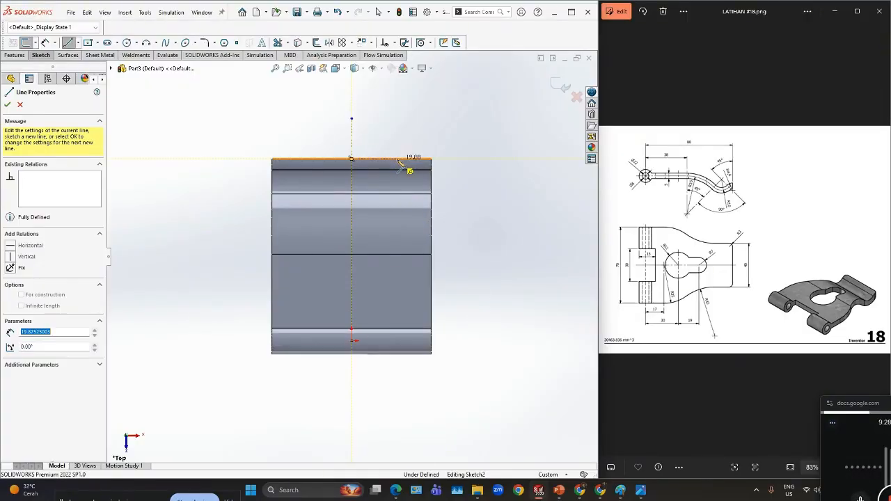
left_click(396, 159)
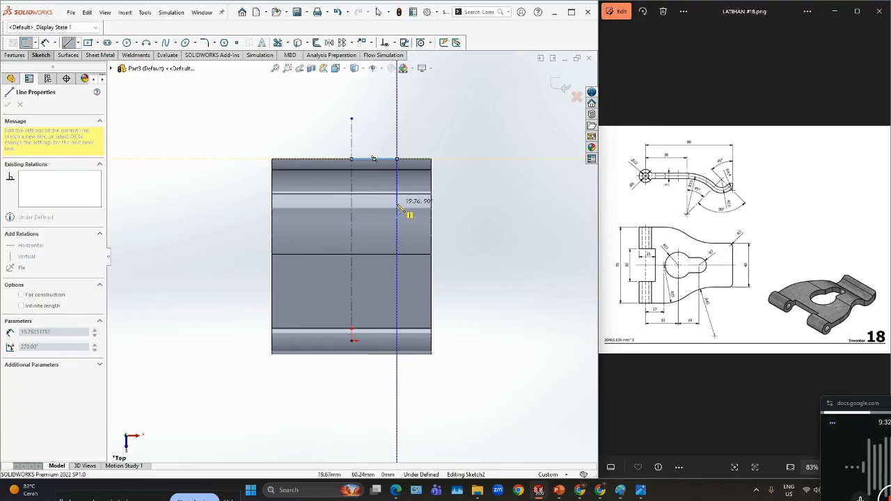
left_click(396, 204)
left_click(397, 204)
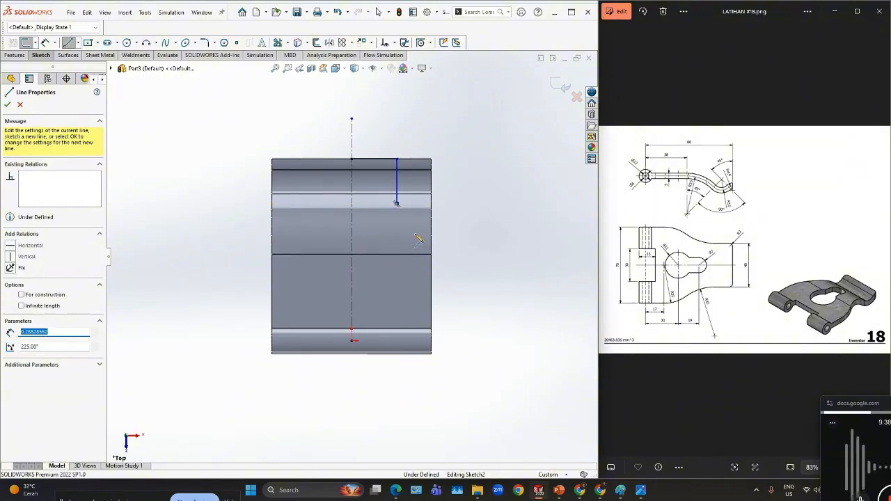
Continue the outline with two tangent arcs forming an S-curve that widens toward the ring end, the second with a radius of about 33 mm
left_click(396, 204)
key("a")
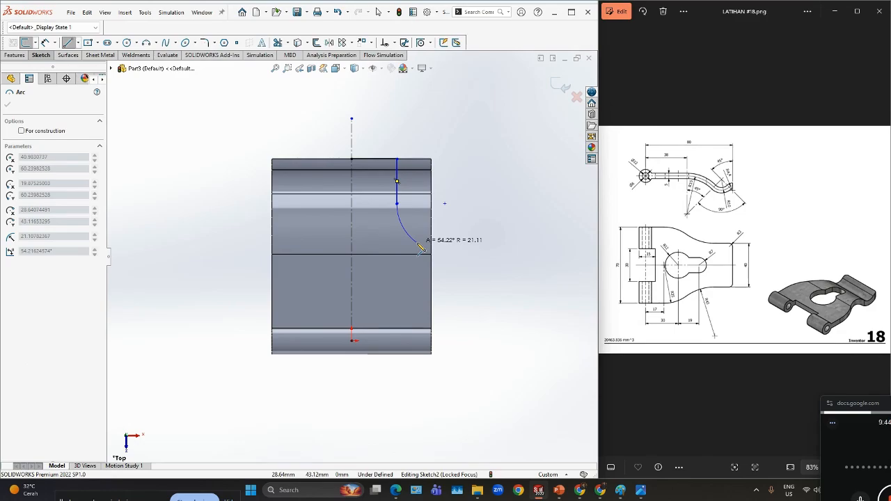
left_click(414, 247)
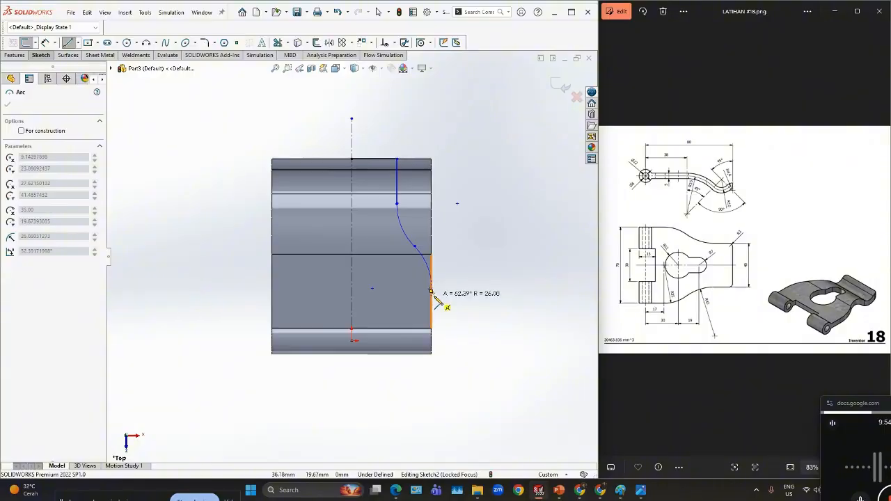
scroll(431, 298, "down", 2)
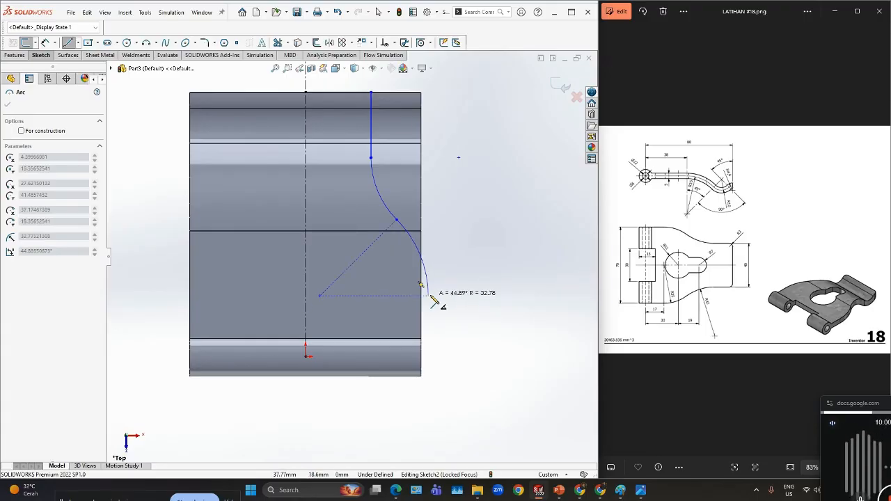
left_click(430, 297)
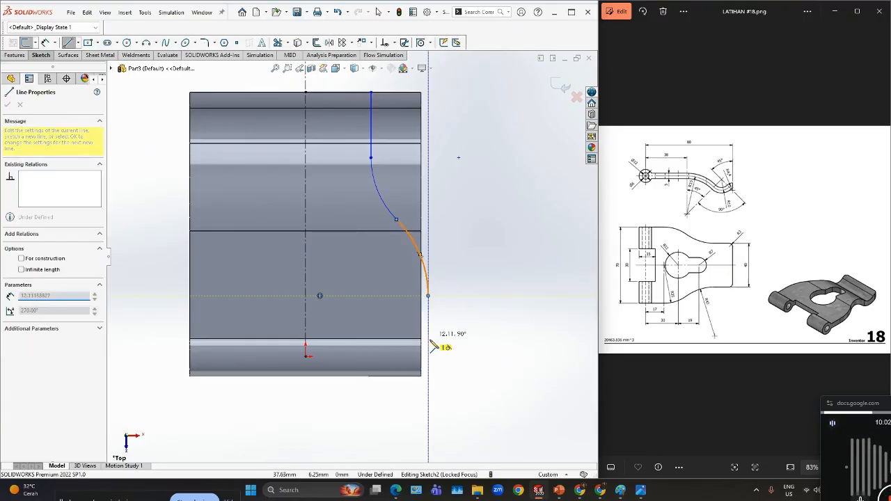
Complete the half outline with lines down the side and along the ring end, plus a notch about 14 mm deep and 17 mm wide reaching the centerline
left_click(428, 377)
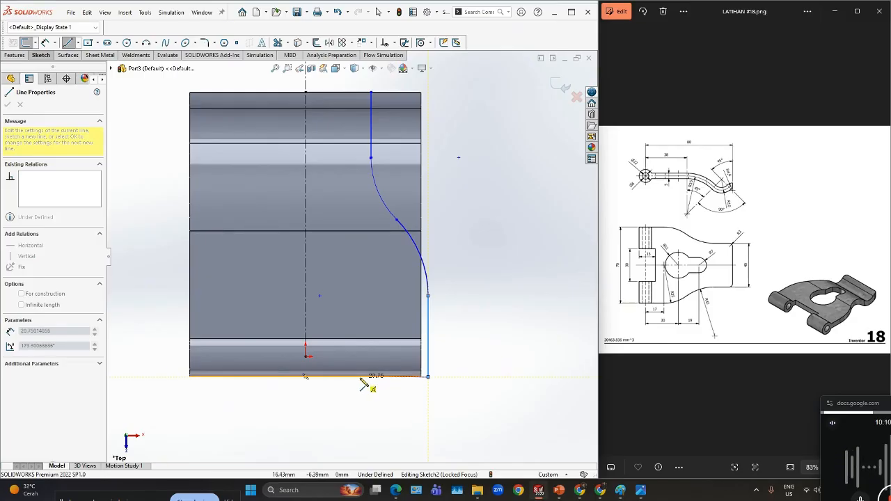
scroll(365, 380, "up", 3)
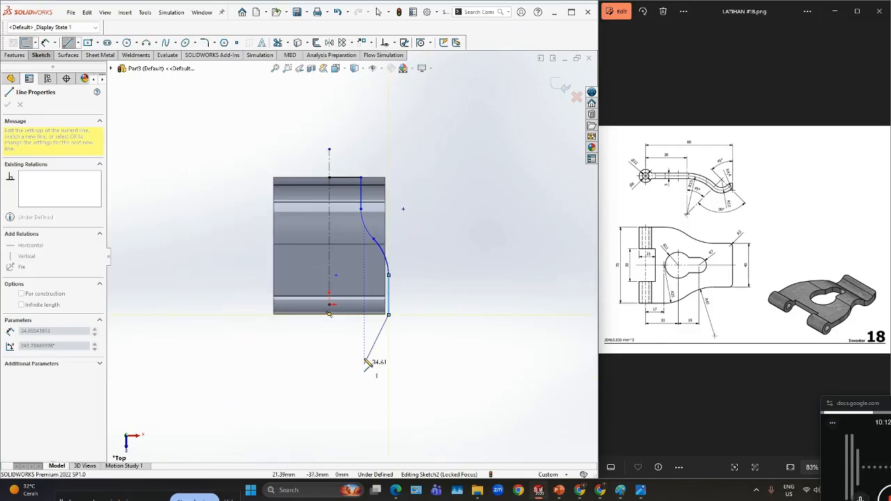
scroll(351, 306, "down", 3)
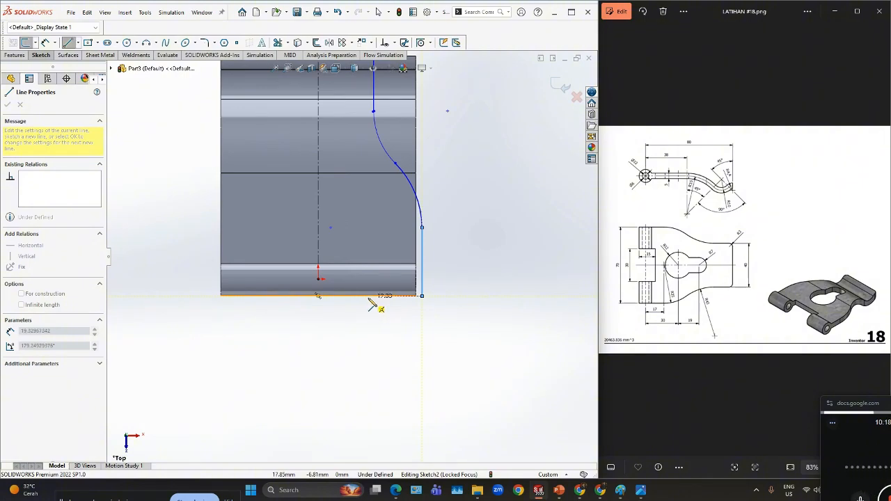
left_click(368, 295)
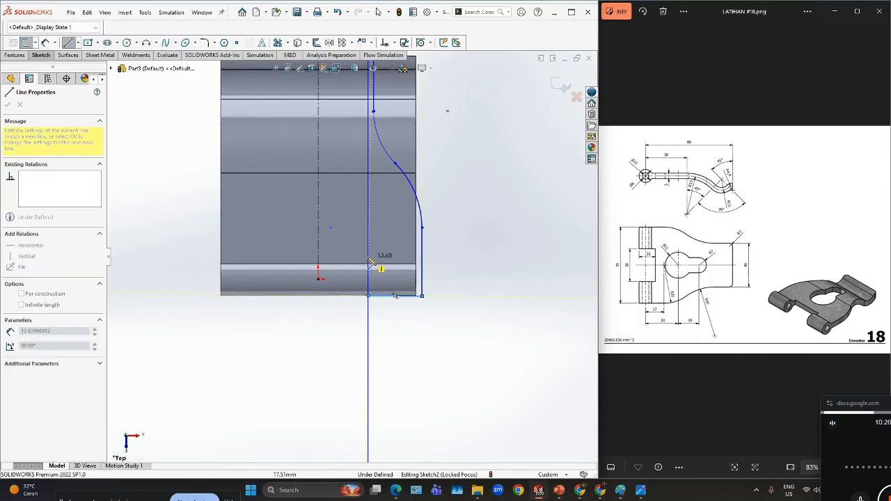
left_click(368, 256)
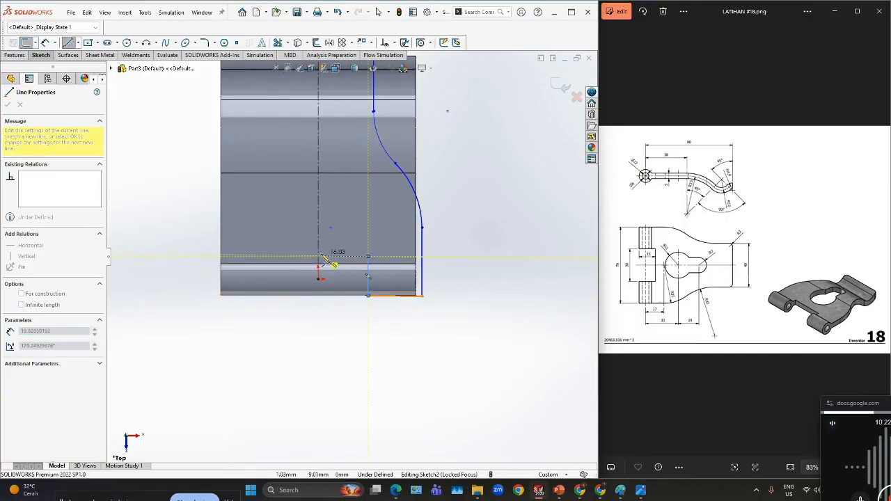
left_click(319, 259)
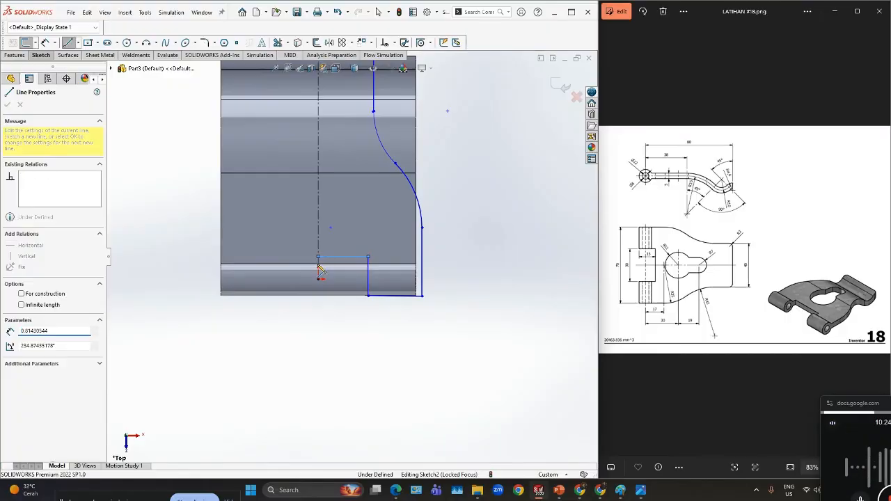
key("Escape")
scroll(387, 308, "down", 2)
scroll(387, 308, "up", 3)
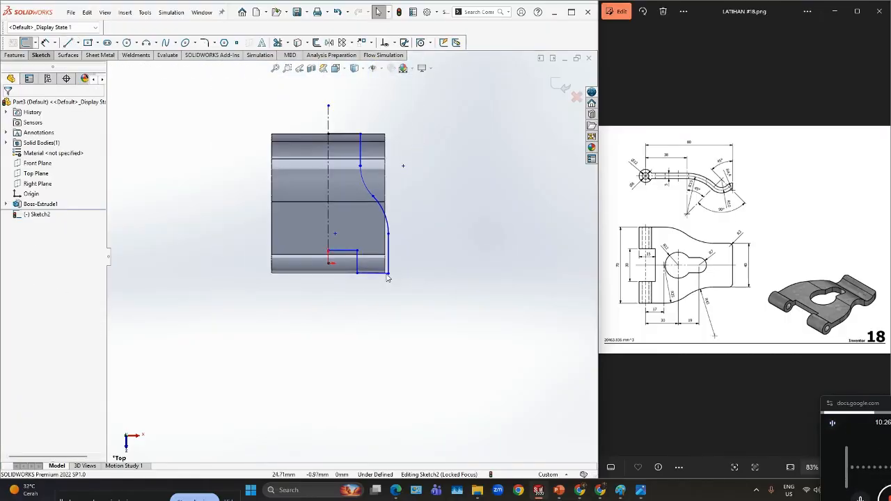
scroll(371, 172, "down", 2)
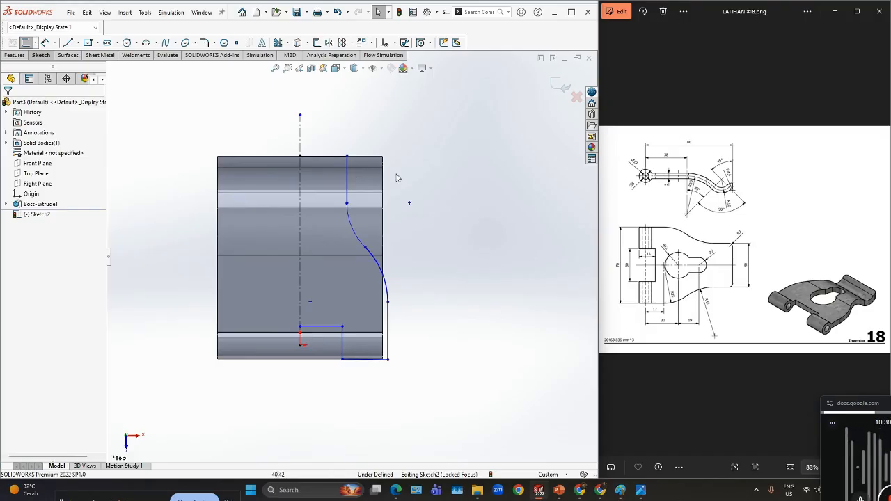
Make the center point of the arc nearest the ring end coincident with the vertical centerline
right_click_drag(426, 192, 432, 163)
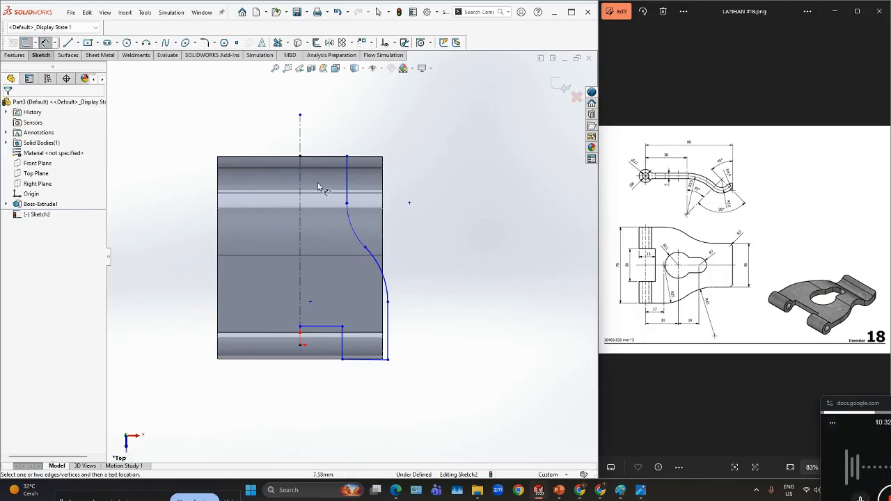
key("Escape")
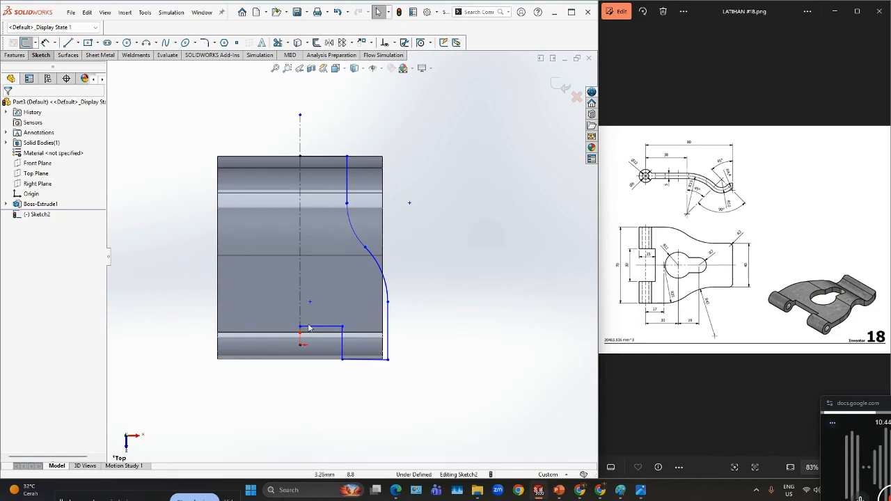
left_click(309, 302)
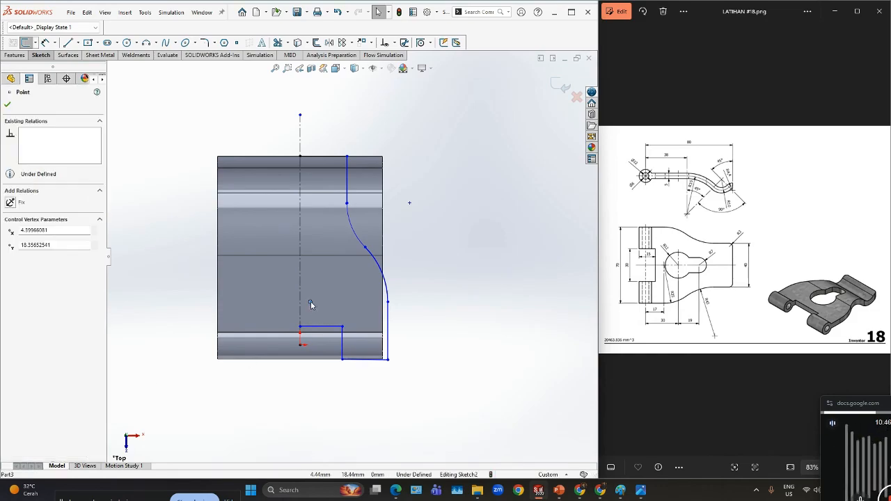
left_click_drag(303, 305, 300, 303)
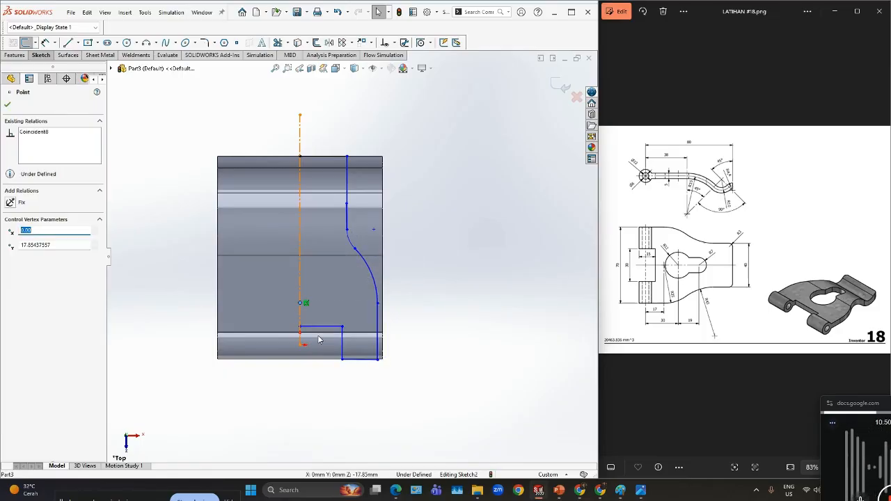
left_click(283, 402)
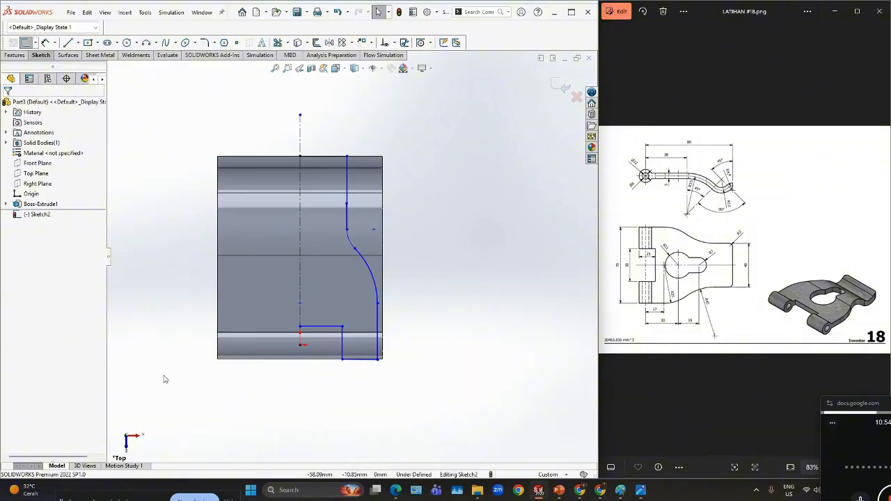
Dimension the distance between the origin and the arc center on the centerline as 17 mm, following the drawing
right_click_drag(165, 376, 173, 323)
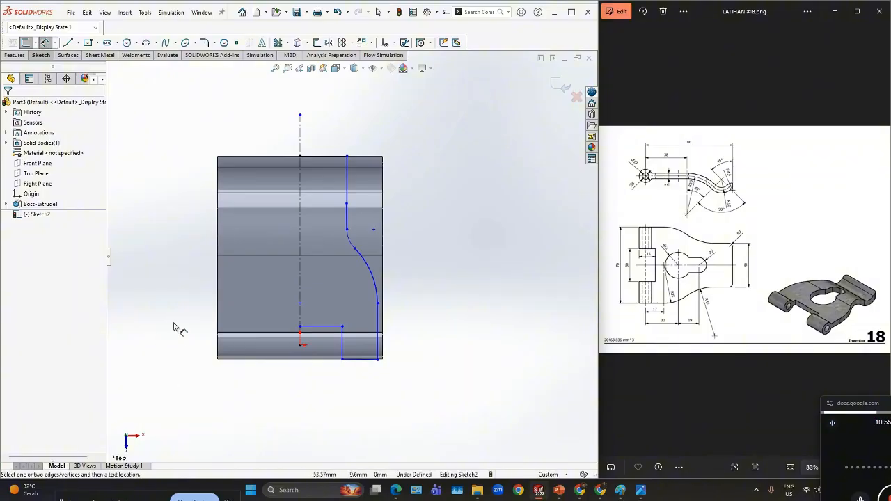
left_click(301, 306)
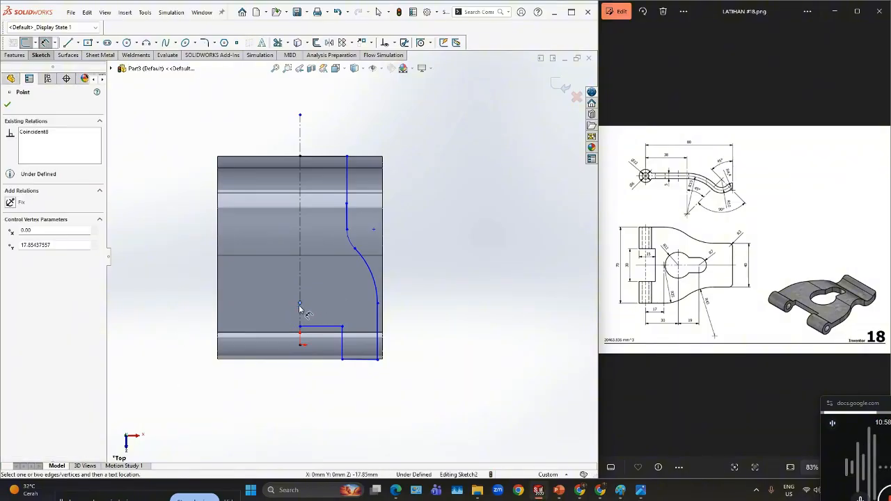
scroll(692, 315, "up", 5)
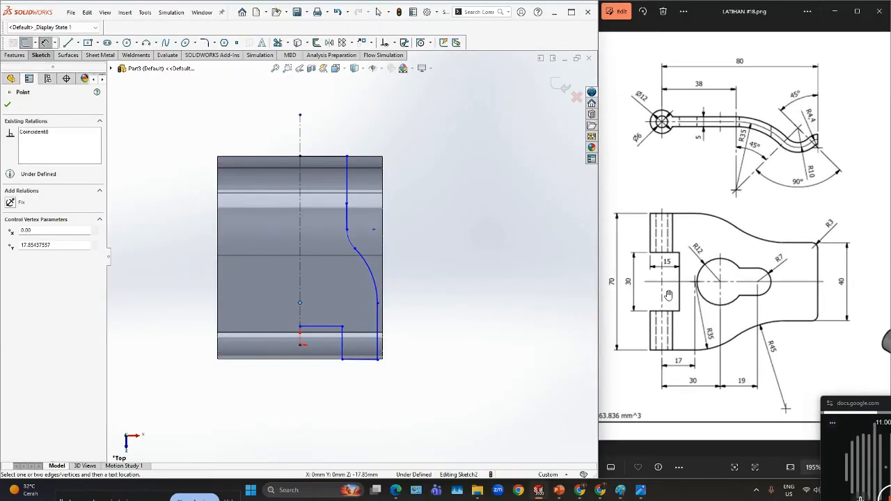
scroll(689, 323, "up", 1)
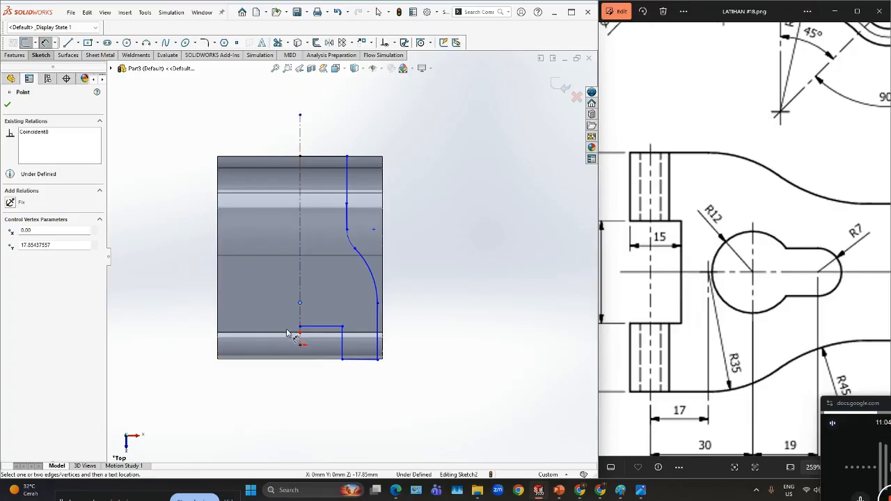
left_click(300, 348)
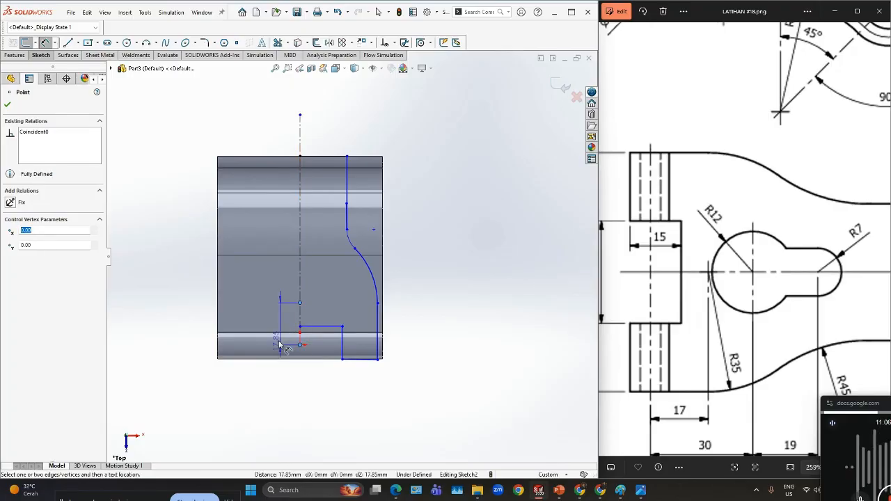
left_click(176, 330)
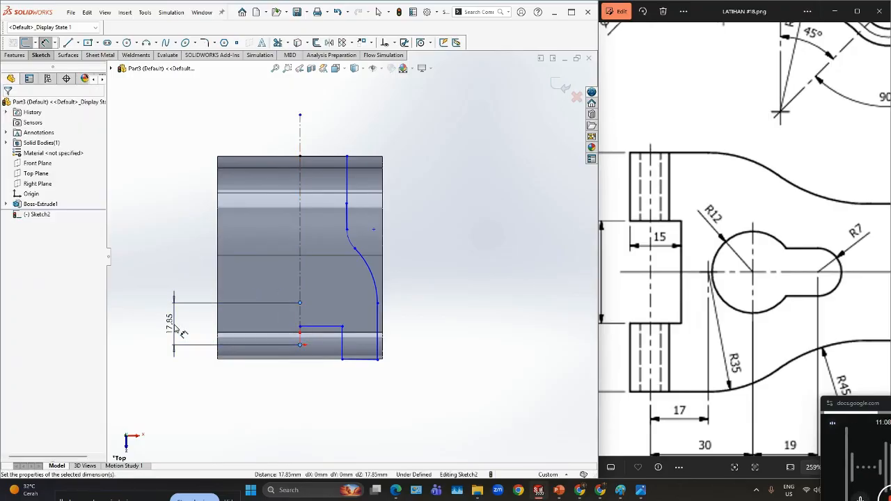
type("17")
left_click(135, 313)
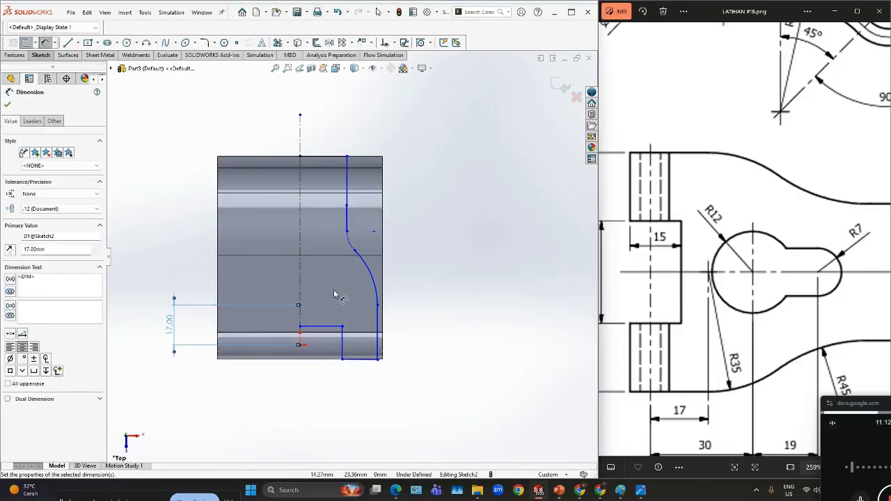
Dimension the radius of the arc nearest the ring end as 35 mm, following the drawing
left_click(371, 280)
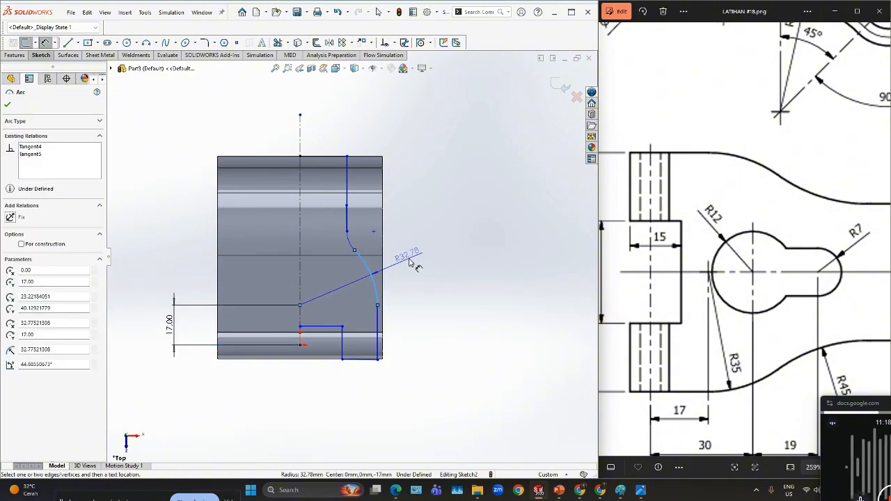
left_click(410, 262)
type("35")
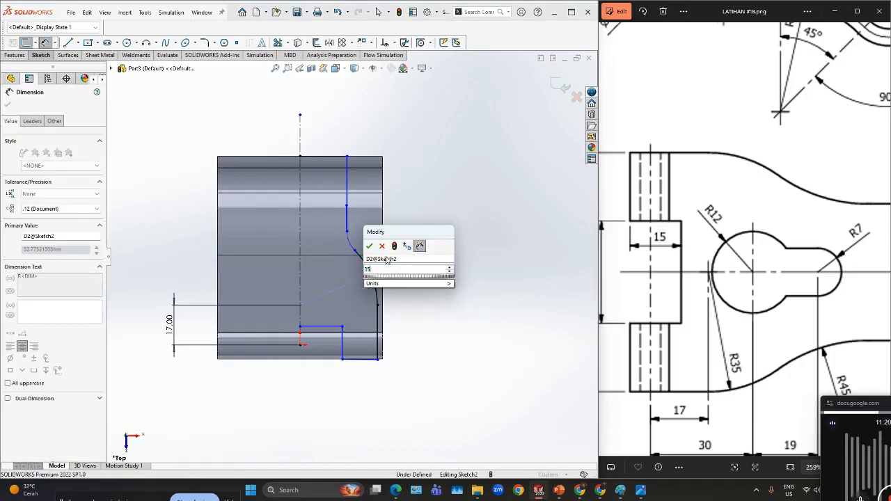
left_click(370, 247)
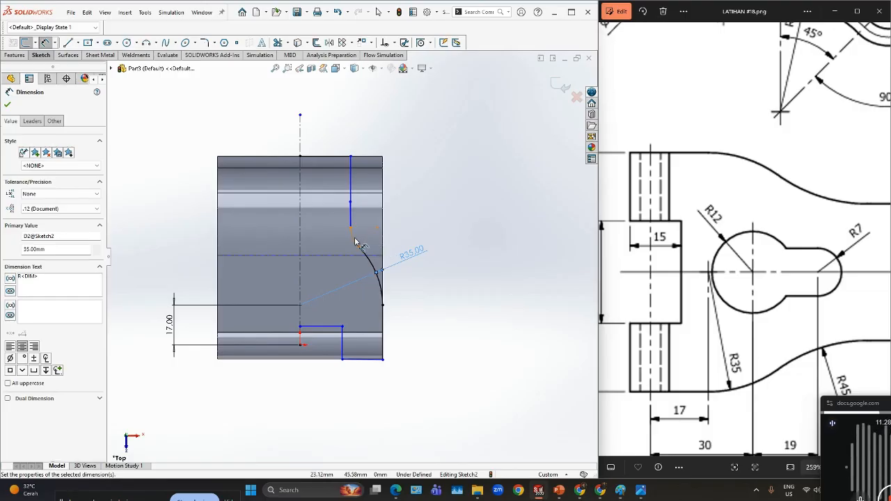
Add a radius dimension to the smaller S-curve arc next to the narrow end's side line
left_click(353, 240)
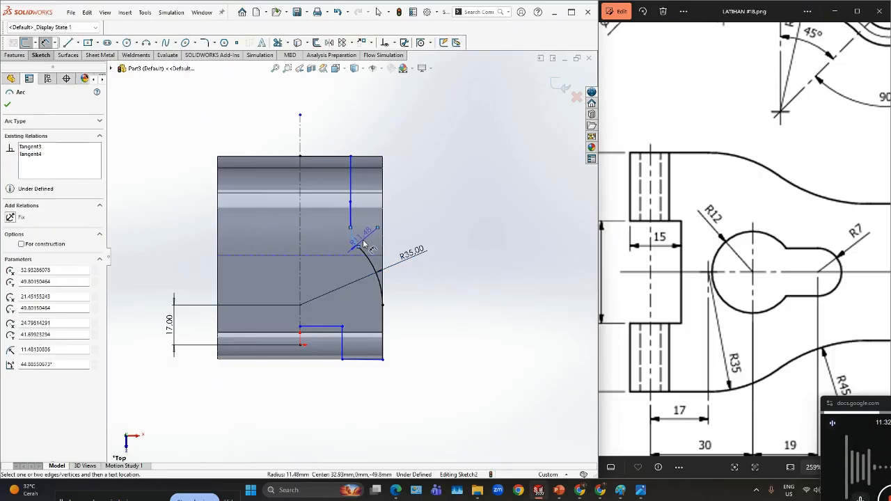
double_click(359, 239)
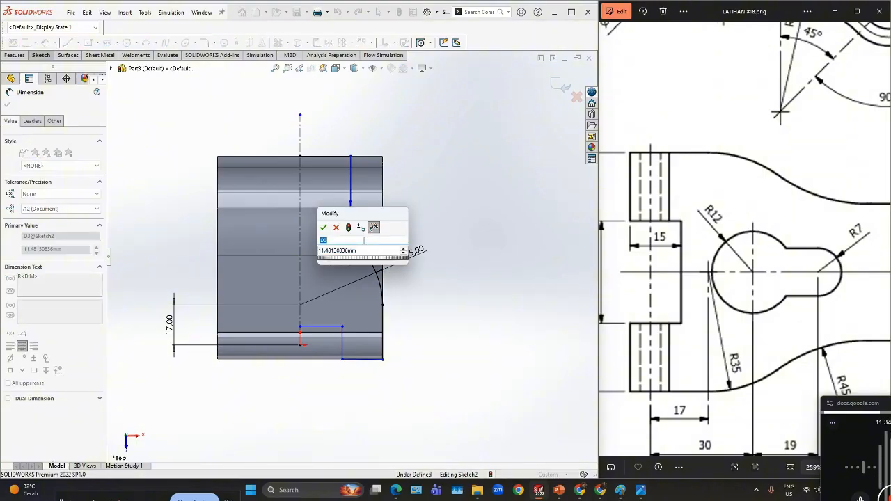
type("45")
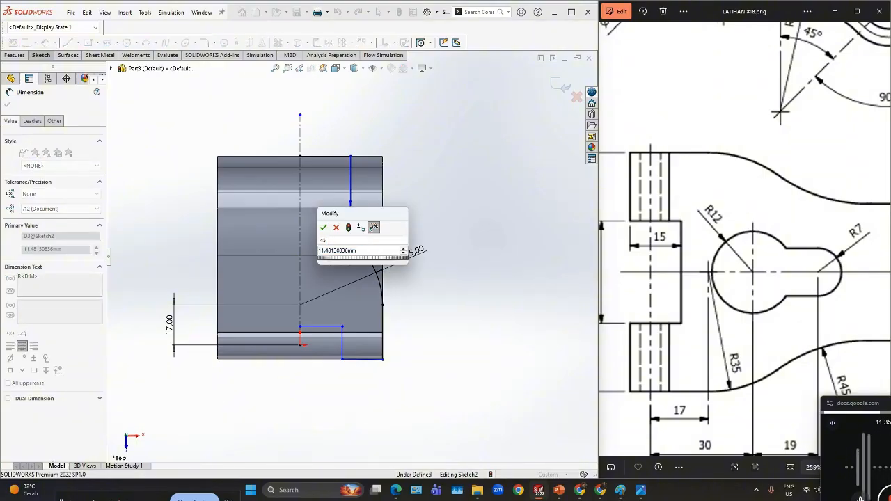
left_click(323, 228)
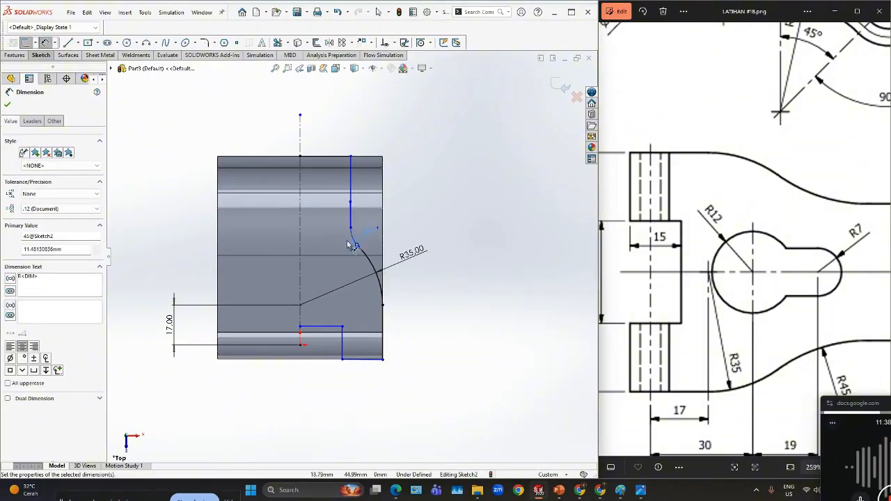
Set the radius dimension of the smaller S-curve arc to 45 mm
scroll(359, 245, "down", 3)
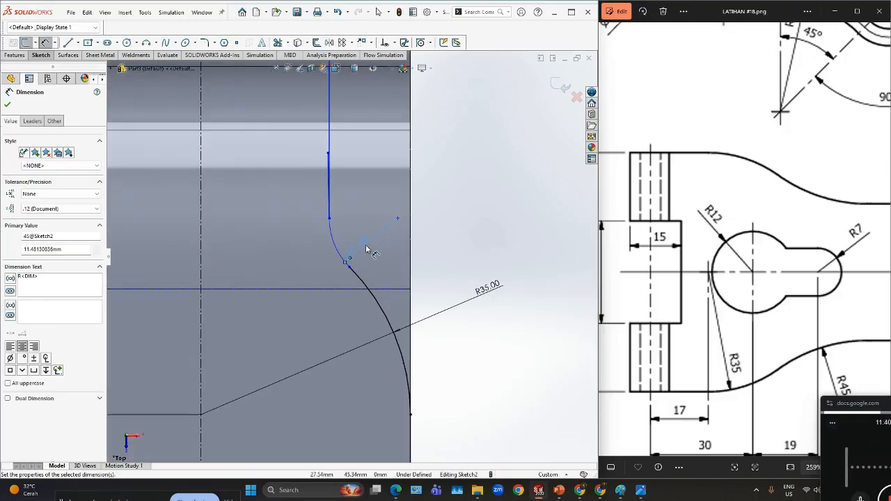
double_click(365, 245)
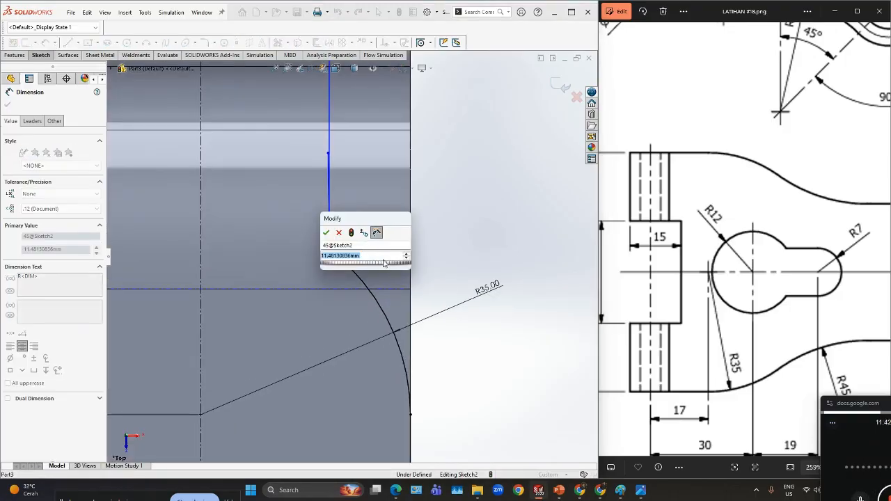
key("Escape")
key("Escape")
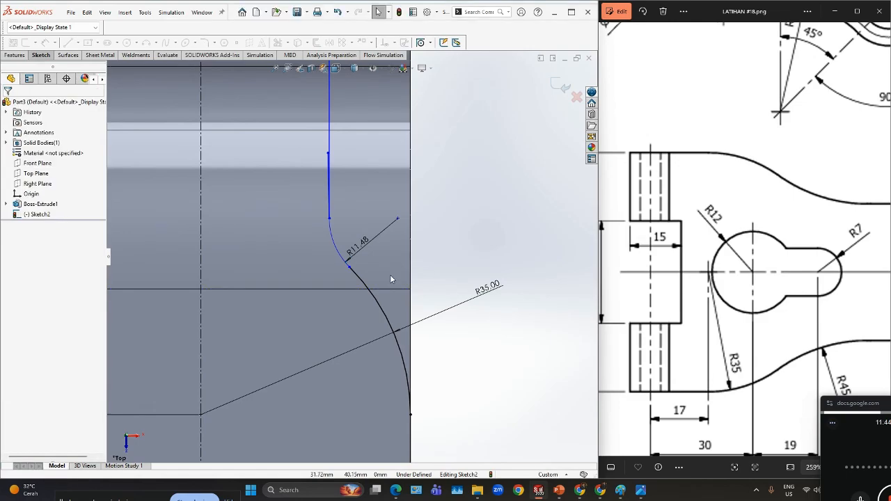
double_click(364, 249)
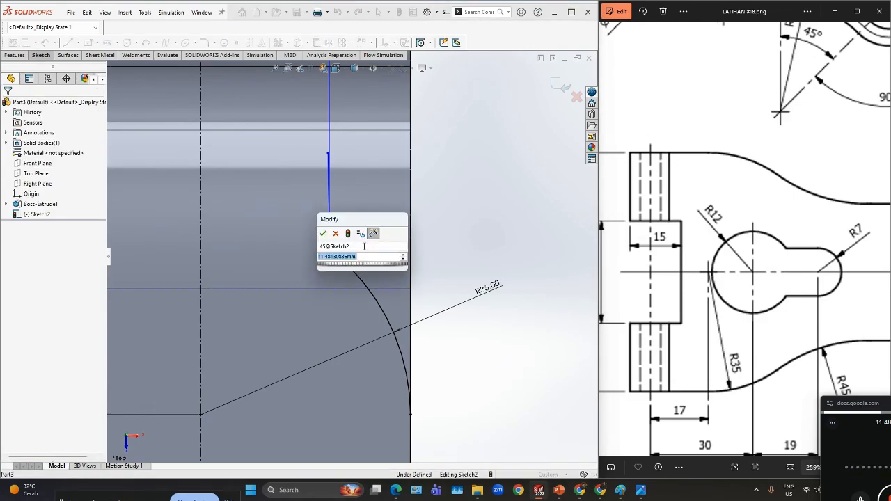
type("45")
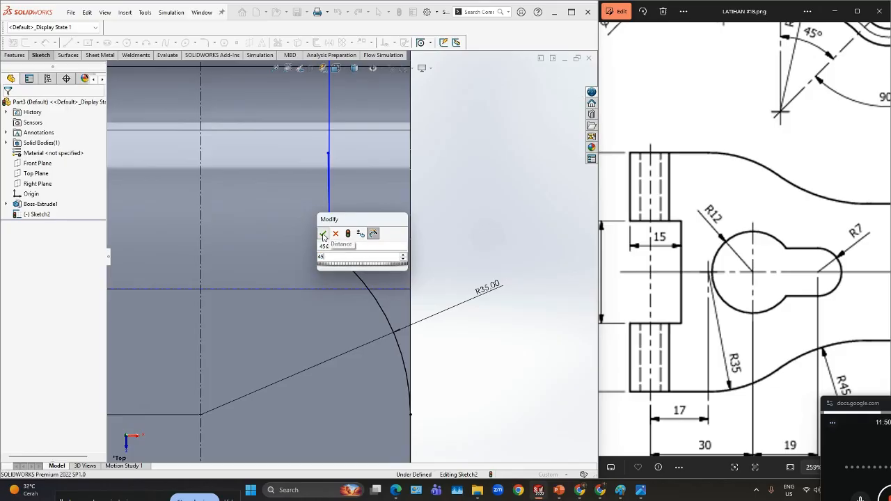
left_click(322, 235)
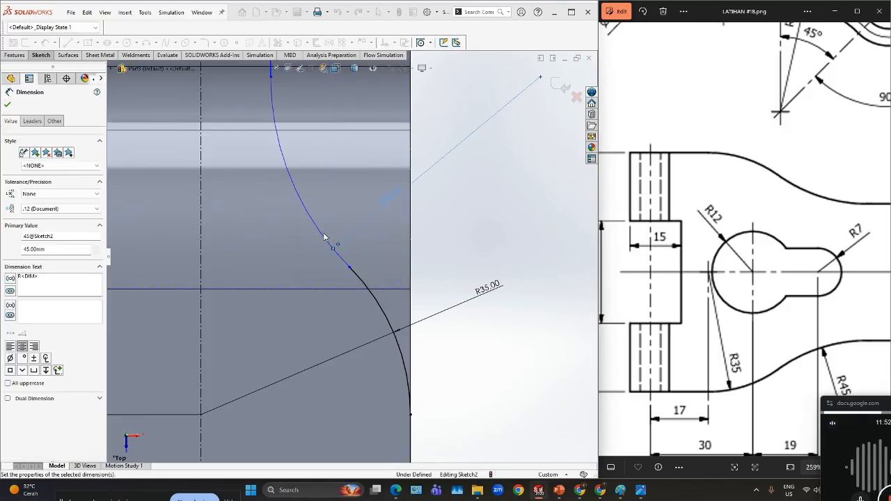
Try to move the free end of the short stray line onto the arc's endpoint, and undo back to before the arc's radius change
scroll(323, 235, "up", 5)
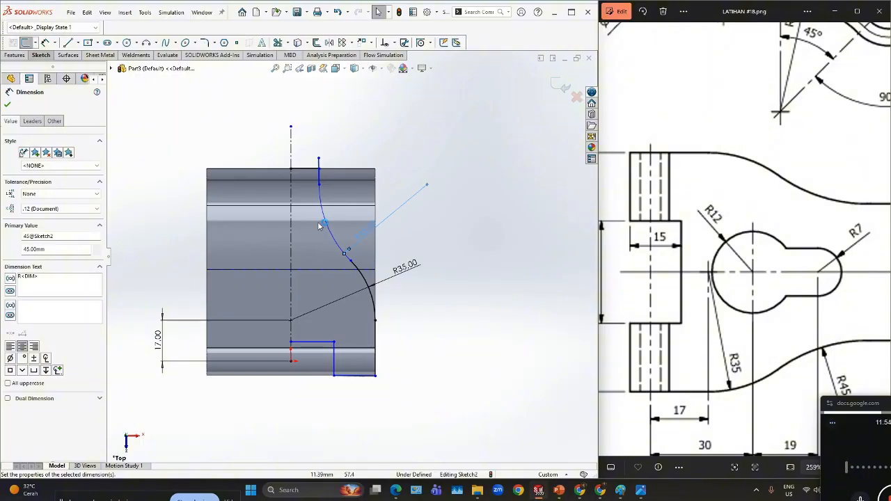
scroll(319, 225, "down", 5)
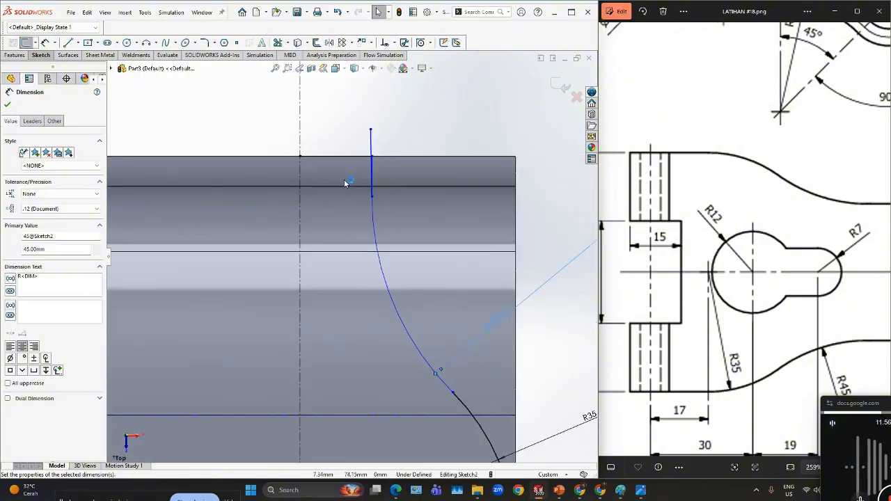
scroll(348, 181, "down", 2)
scroll(368, 214, "down", 1)
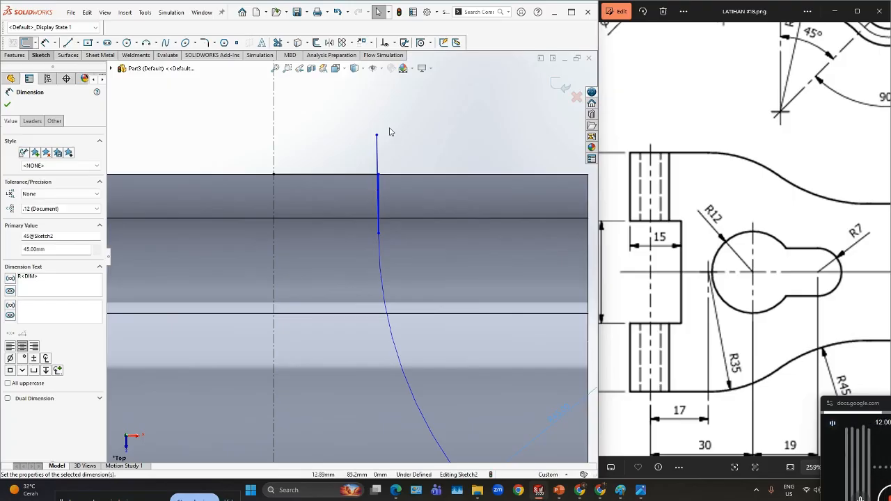
left_click(393, 158)
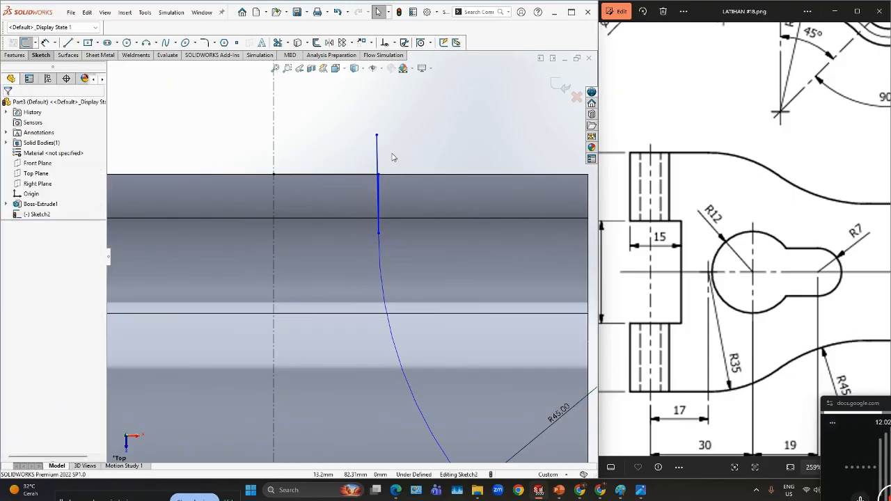
left_click_drag(376, 137, 380, 238)
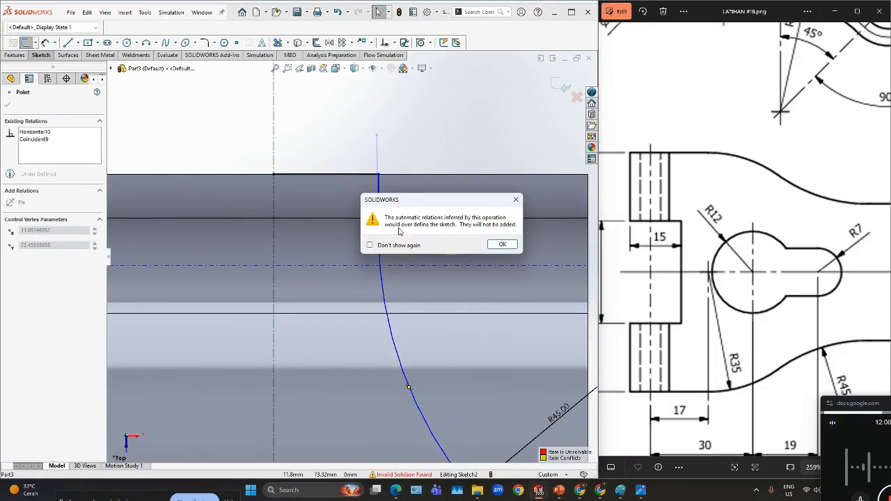
left_click(503, 246)
left_click(378, 235)
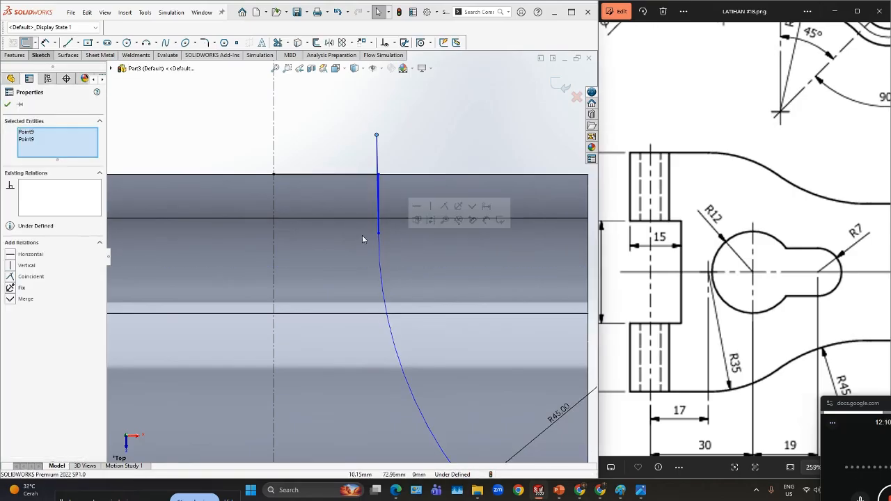
key("ctrl+z")
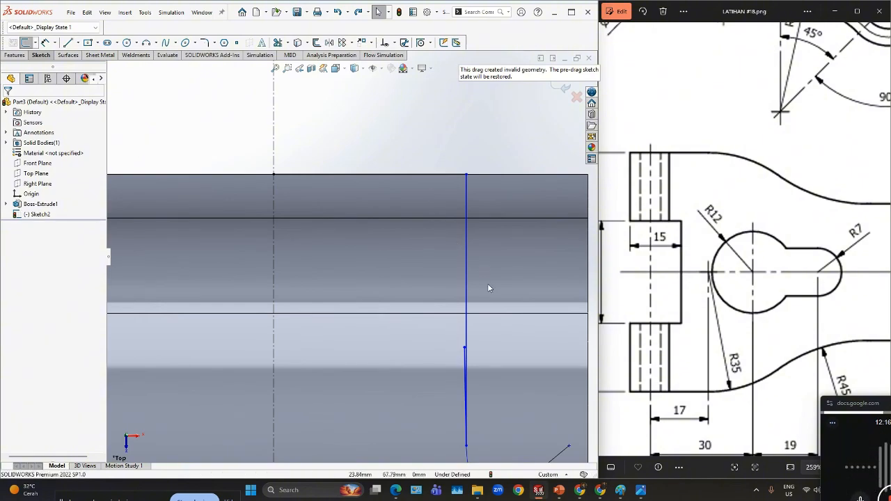
Pull the short stray line away from the outline's straight side where it meets the arc, and delete it
scroll(489, 285, "up", 3)
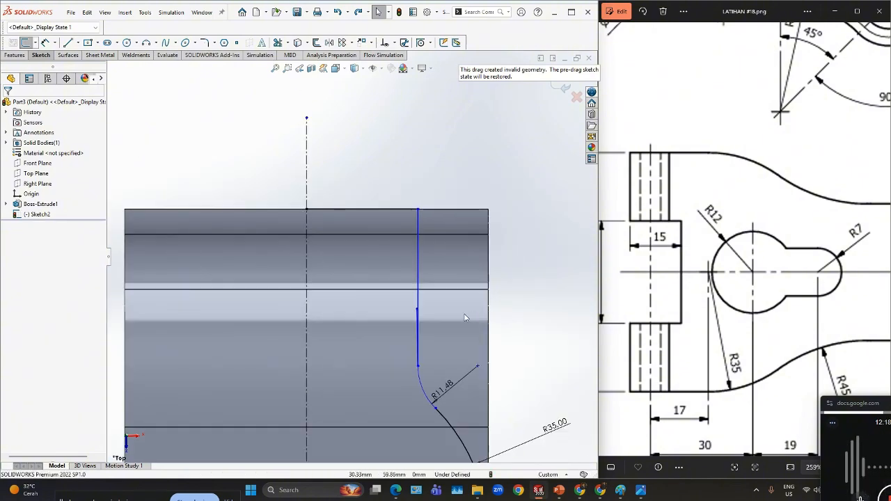
scroll(437, 296, "down", 1)
scroll(428, 359, "down", 2)
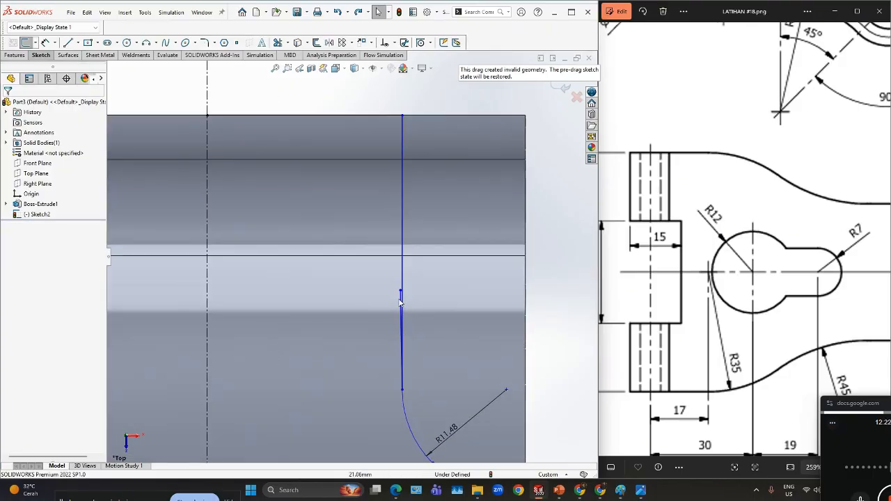
mouse_move(401, 291)
left_mouse_down()
mouse_move(394, 365)
mouse_move(408, 403)
mouse_move(427, 405)
mouse_move(438, 376)
mouse_move(432, 384)
left_mouse_up()
scroll(397, 403, "down", 4)
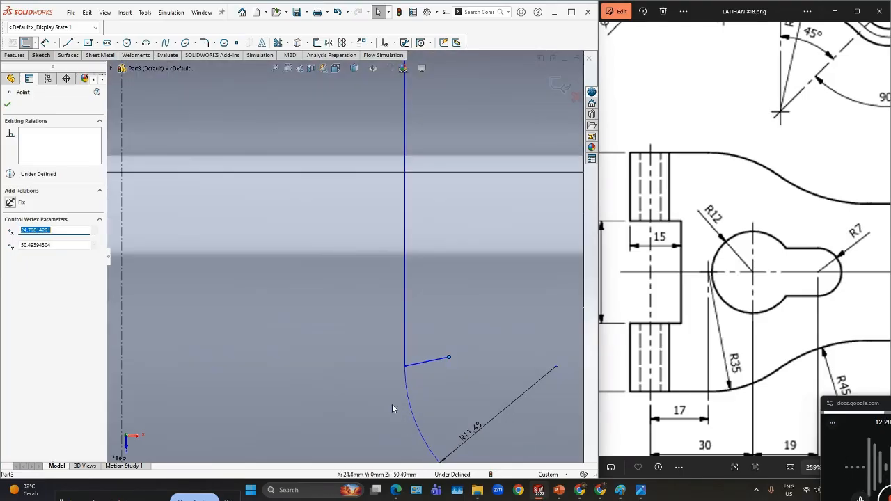
scroll(425, 376, "down", 2)
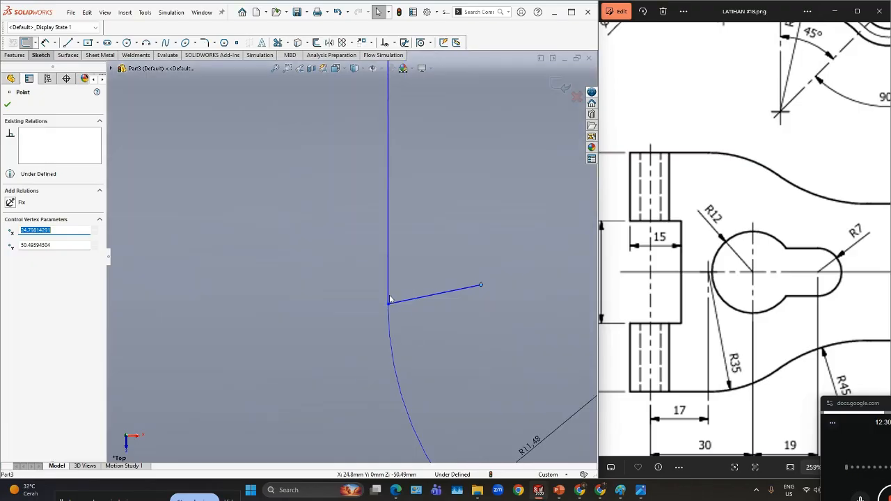
mouse_move(389, 305)
left_mouse_down()
mouse_move(392, 227)
mouse_move(403, 203)
mouse_move(415, 327)
mouse_move(456, 366)
mouse_move(424, 318)
mouse_move(405, 321)
left_mouse_up()
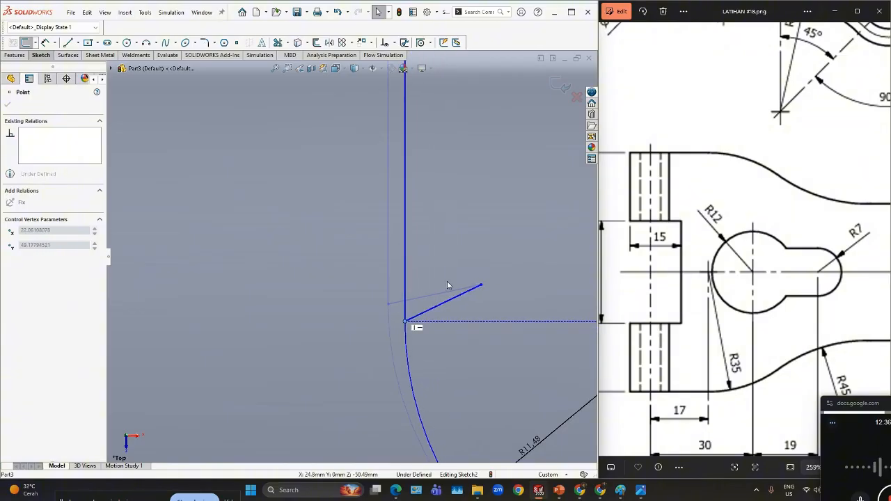
left_click(451, 302)
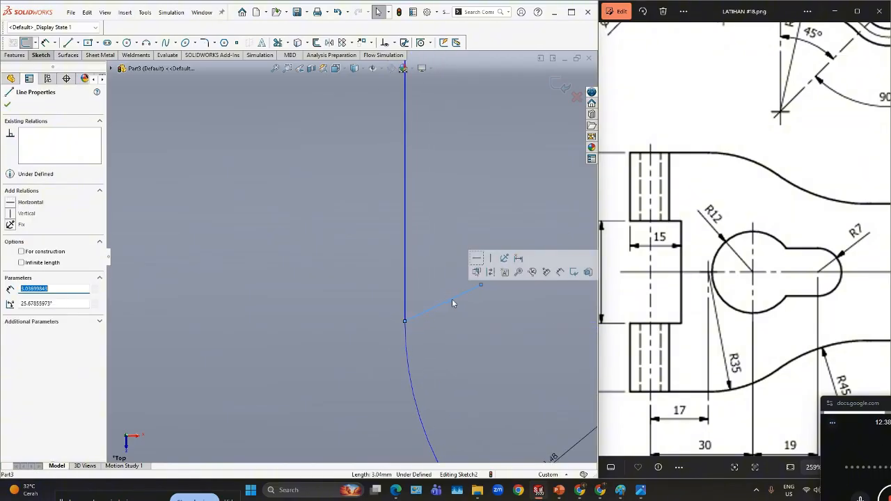
key("Delete")
Set the radius of the S-curve arc nearest the narrow end to 45 mm, as given in the drawing
scroll(434, 299, "down", 2)
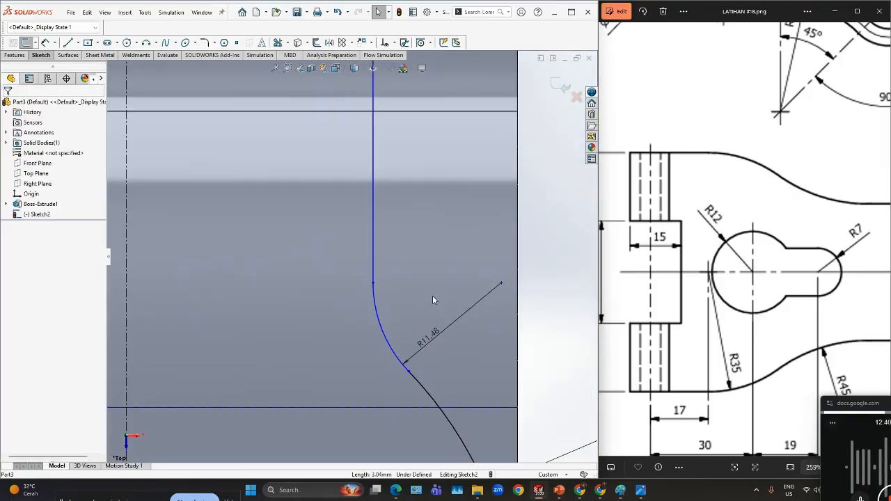
scroll(433, 296, "up", 1)
scroll(435, 288, "up", 1)
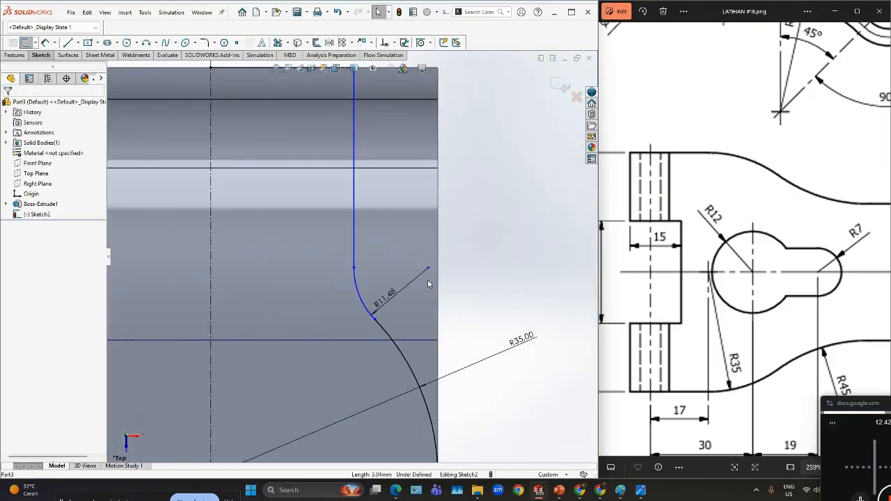
scroll(428, 283, "up", 3)
scroll(422, 289, "down", 4)
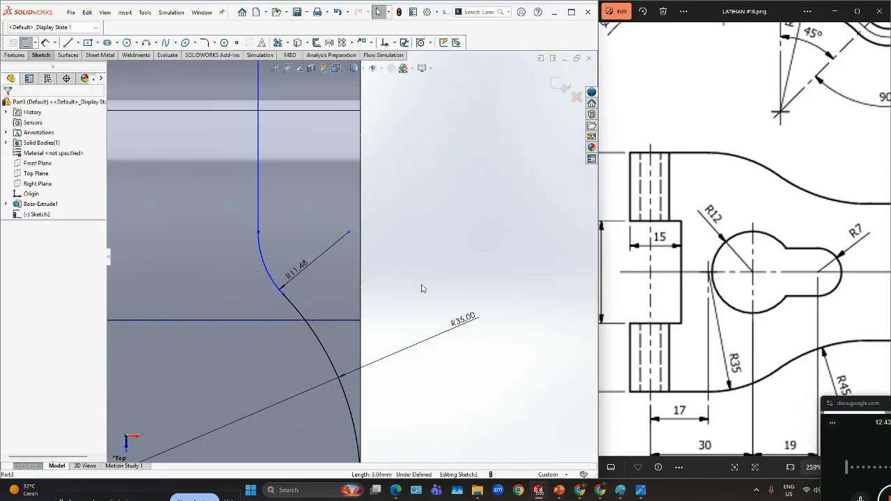
left_click(300, 273)
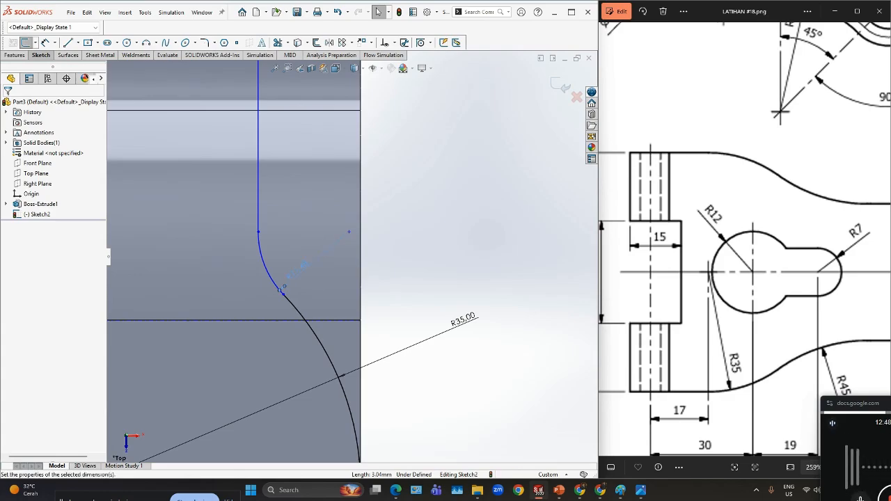
double_click(300, 272)
type("45")
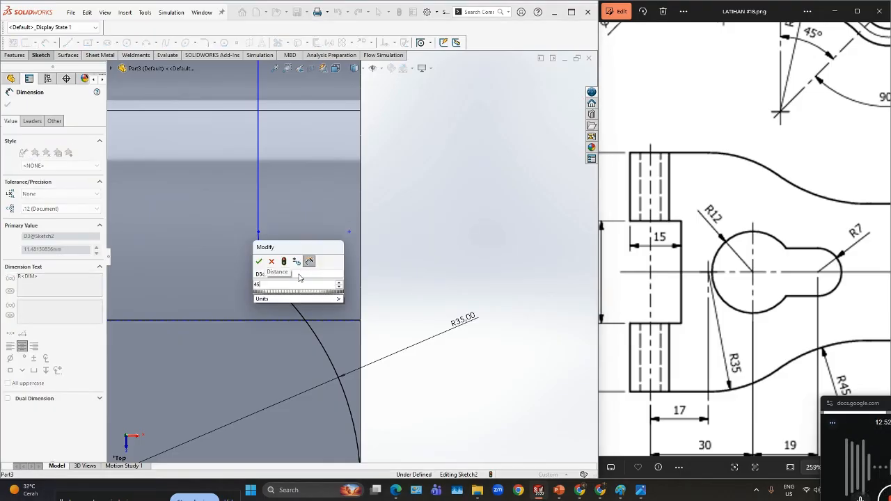
left_click(259, 262)
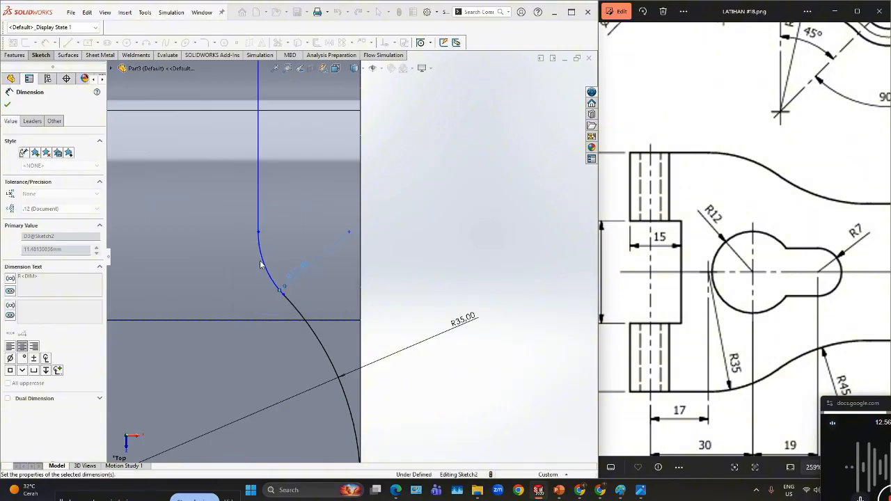
scroll(263, 261, "up", 4)
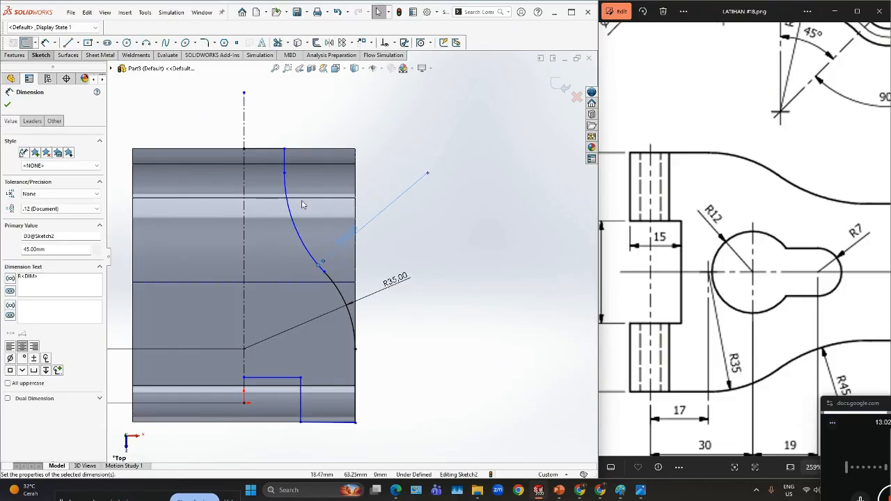
scroll(739, 270, "down", 6)
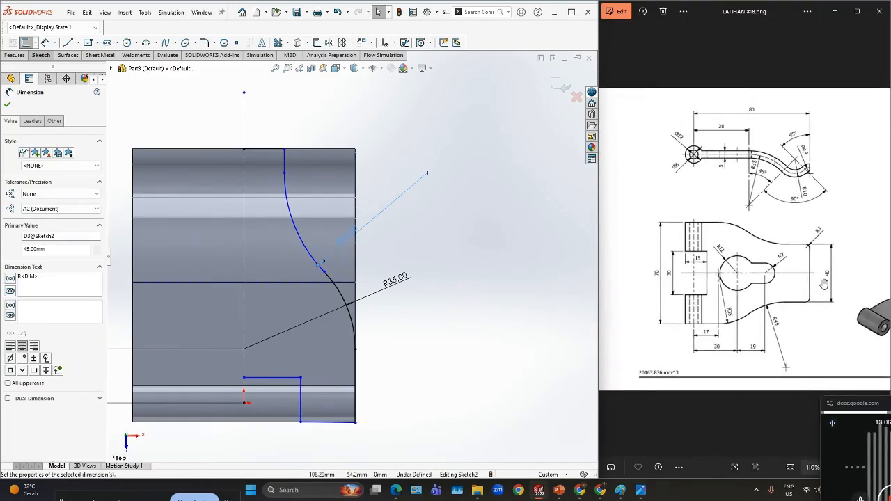
scroll(824, 285, "up", 3)
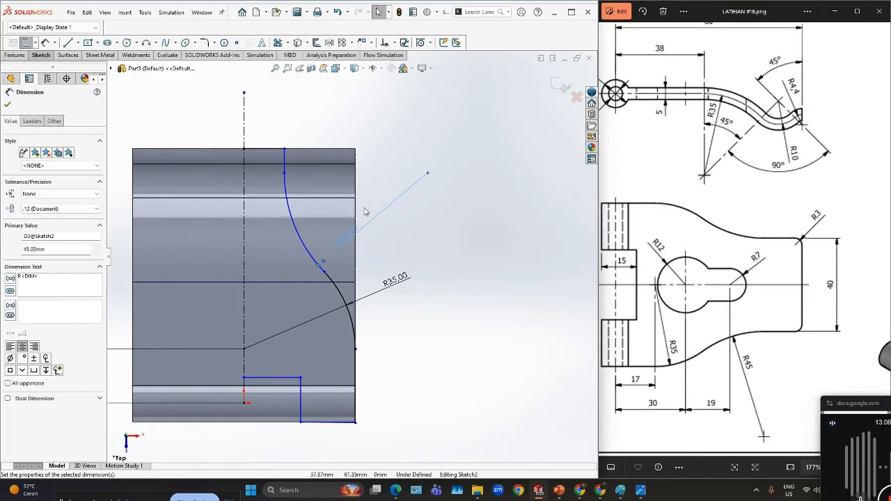
Dimension the half-width line at the outline's narrow end and set its length to 20 mm
left_click(273, 148)
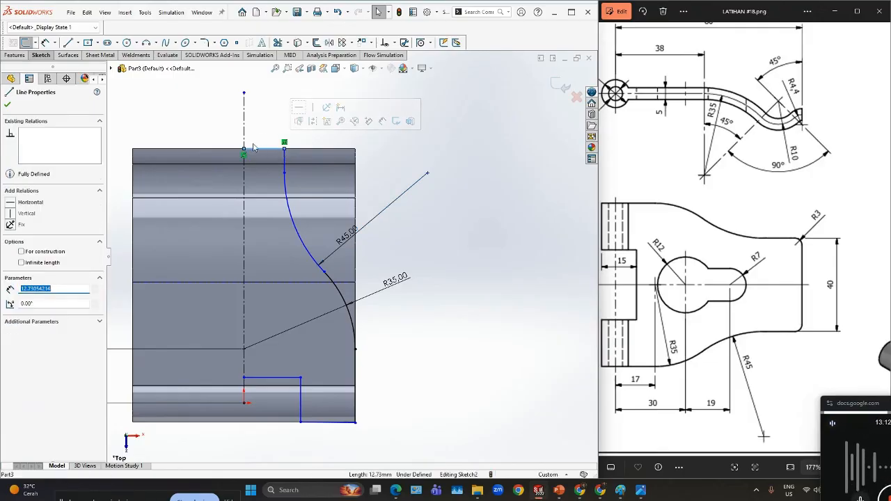
left_click(452, 218)
right_click_drag(518, 221, 512, 197)
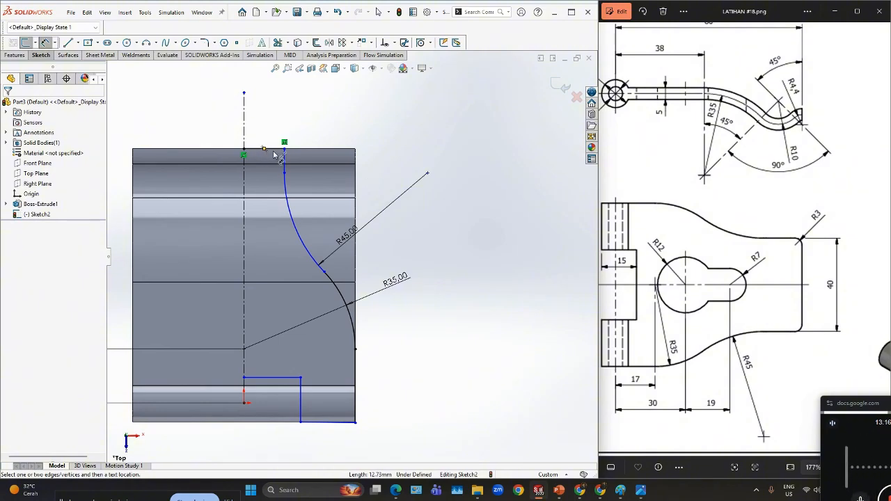
left_click(273, 148)
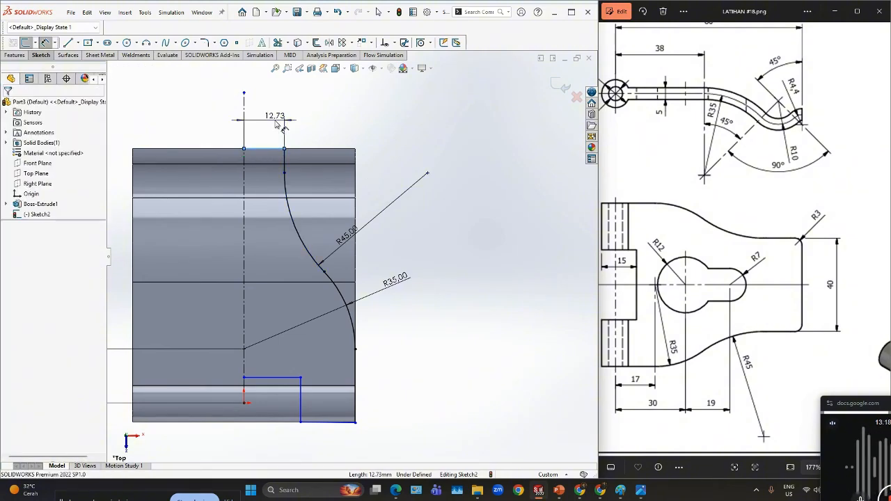
left_click(276, 124)
type("20")
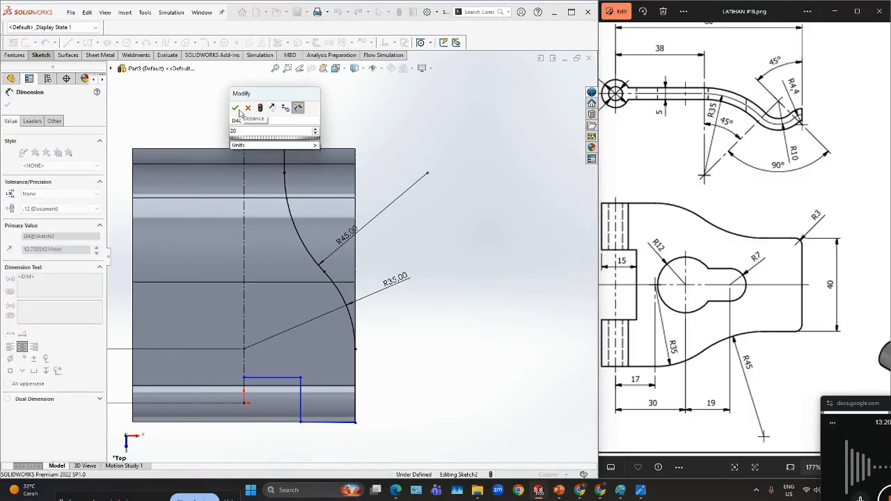
left_click(235, 109)
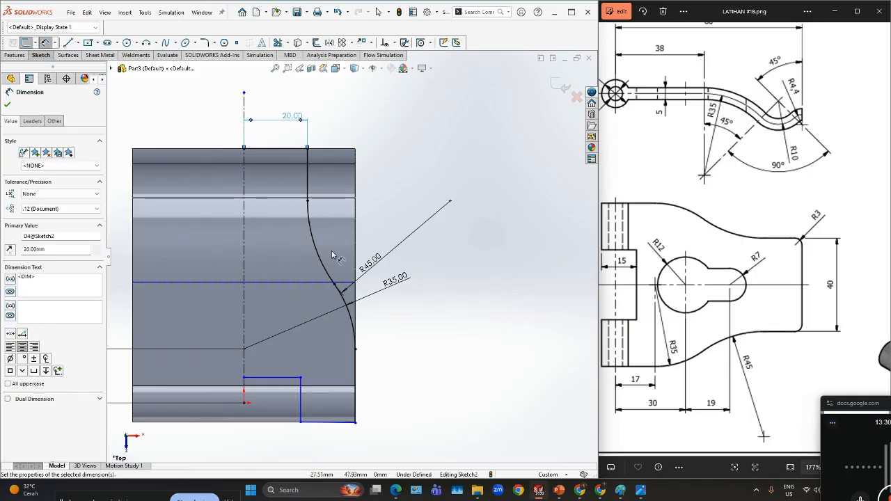
Dimension the distance from the origin to the outline's outer line at the hinge end as 6 mm
left_click(318, 423)
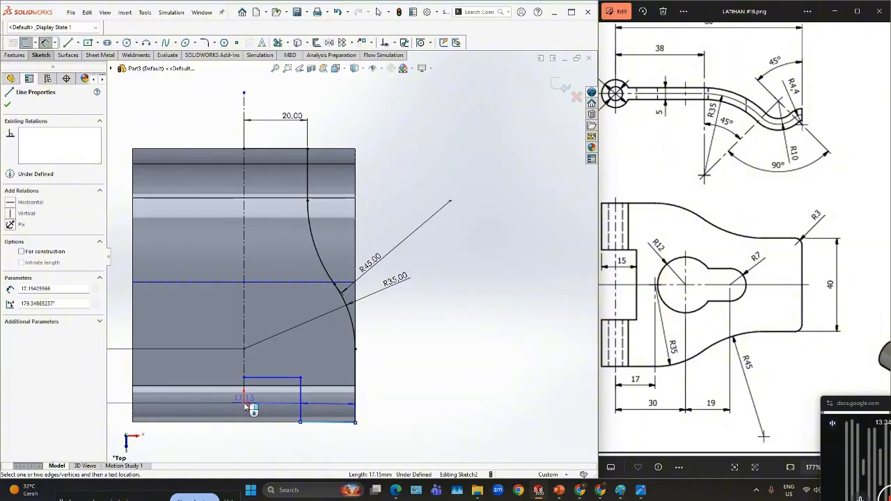
left_click(244, 403)
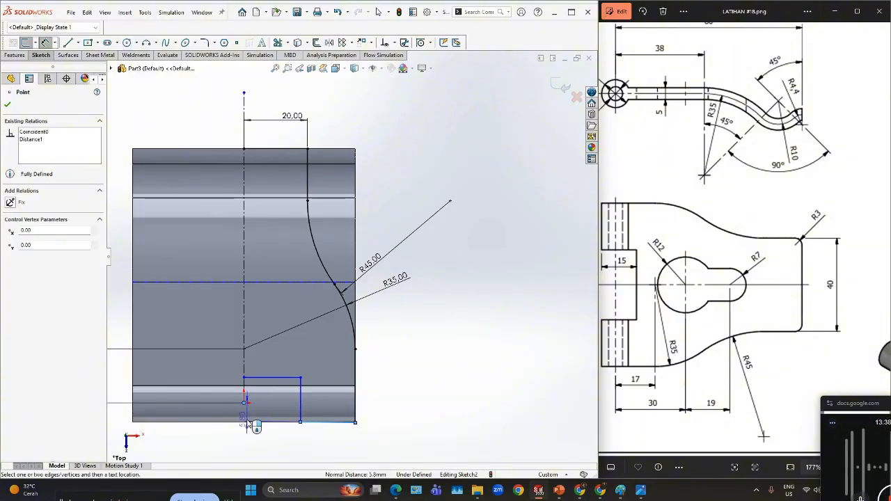
left_click(238, 421)
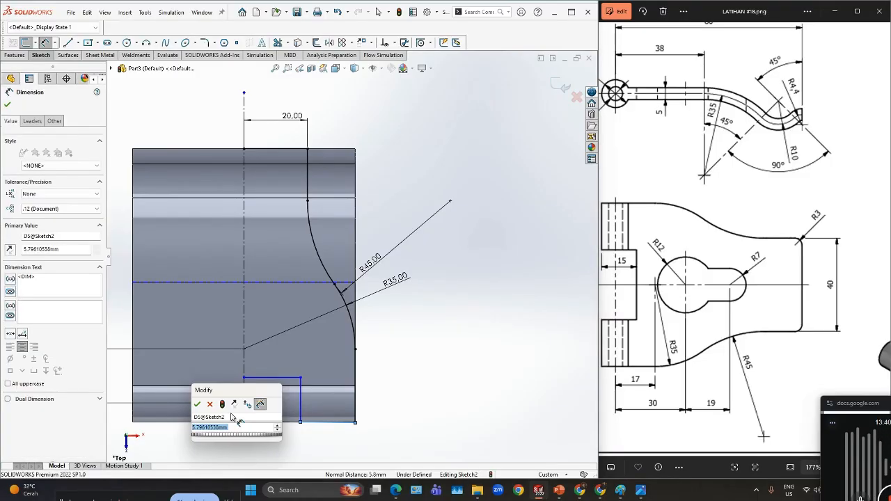
type("6")
left_click(198, 405)
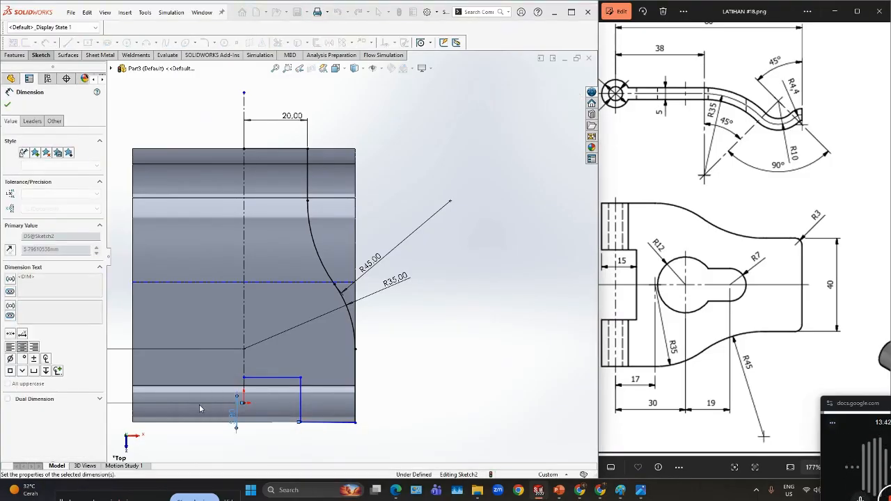
Dimension the hinge notch's side line from the origin and set the distance to 15 mm, following the drawing
scroll(654, 102, "down", 1)
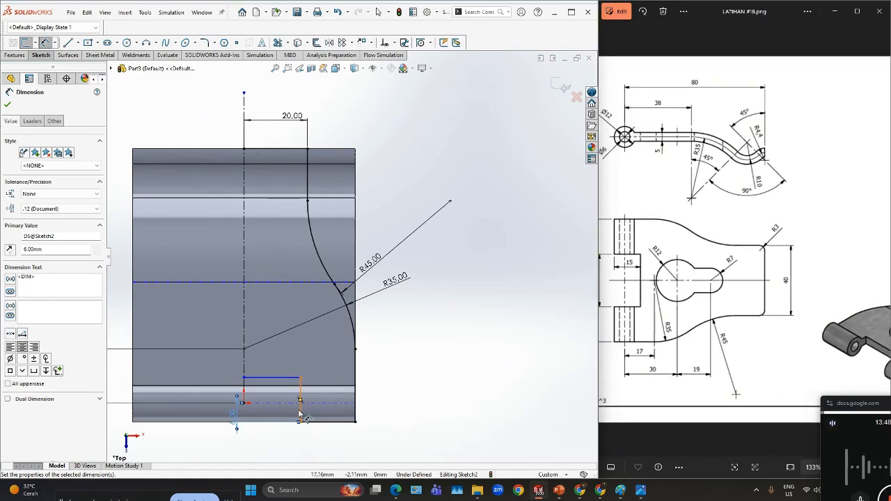
left_click(300, 415)
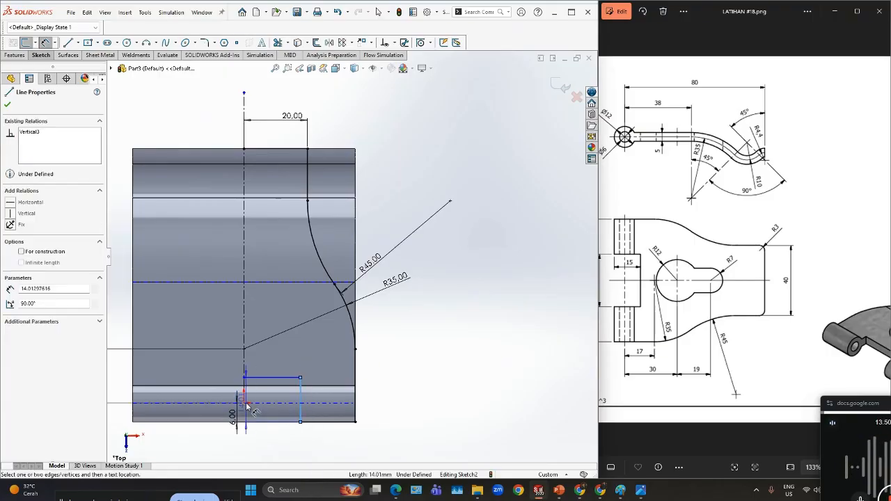
left_click(244, 403)
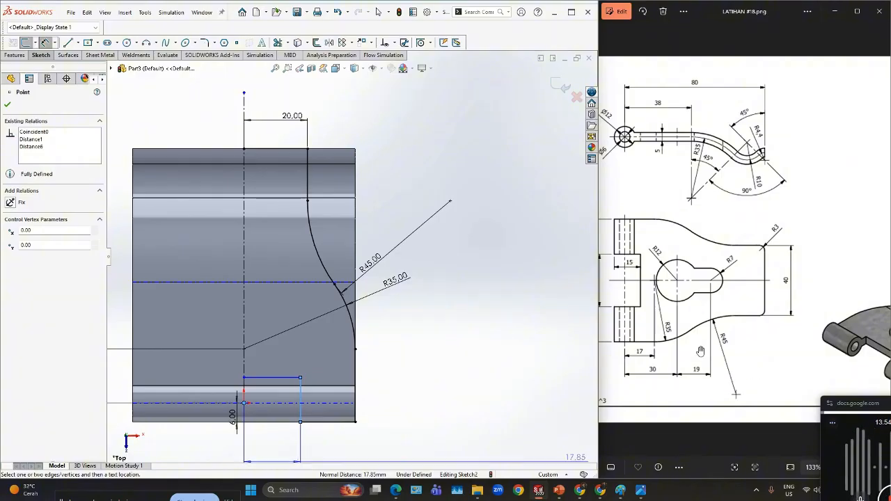
scroll(700, 348, "down", 3)
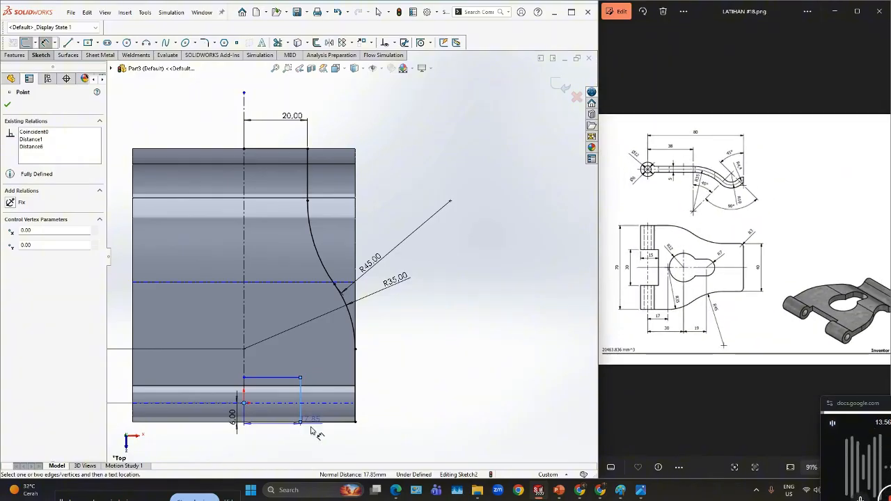
left_click(281, 449)
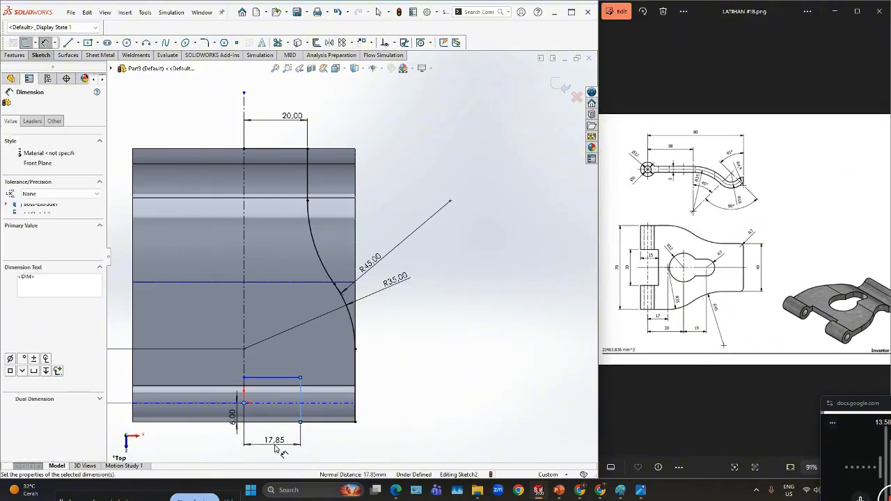
type("15")
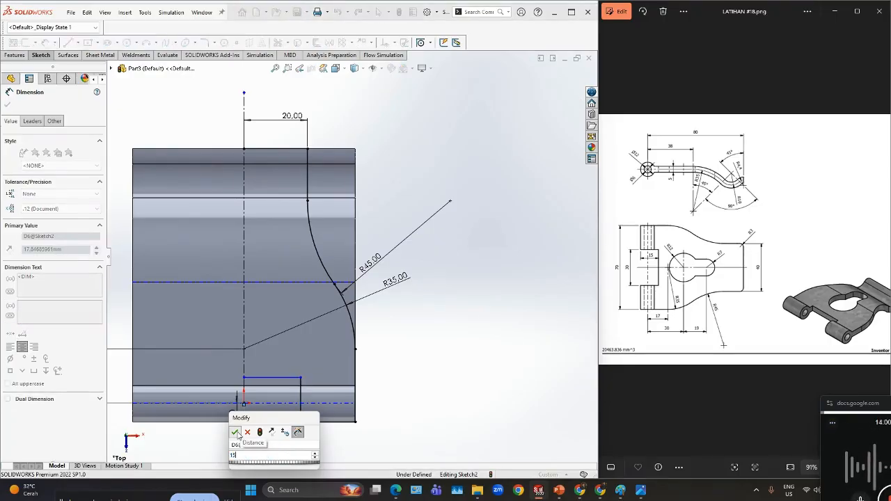
left_click(236, 433)
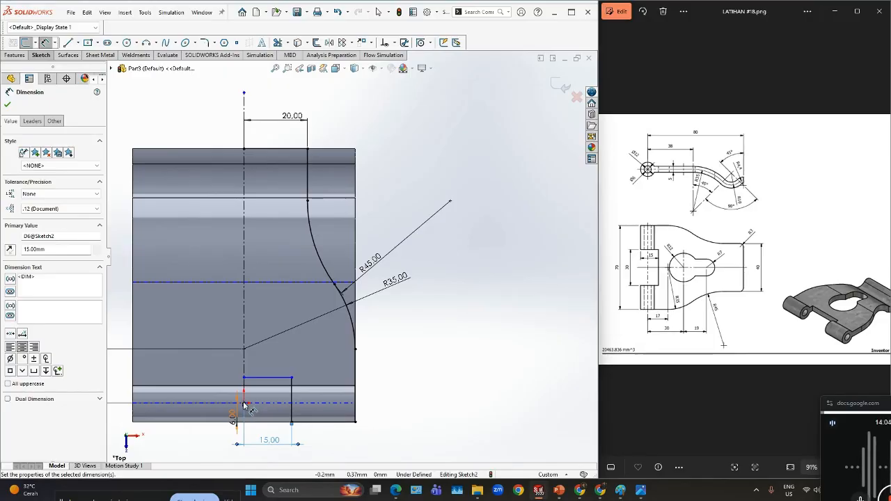
Dimension the notch's inner line from the origin and set the distance to 9 mm
left_click(258, 379)
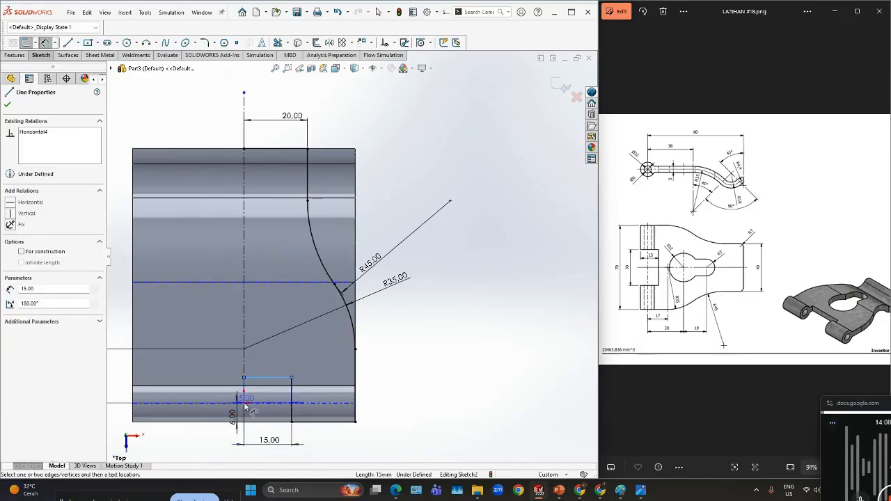
left_click(243, 403)
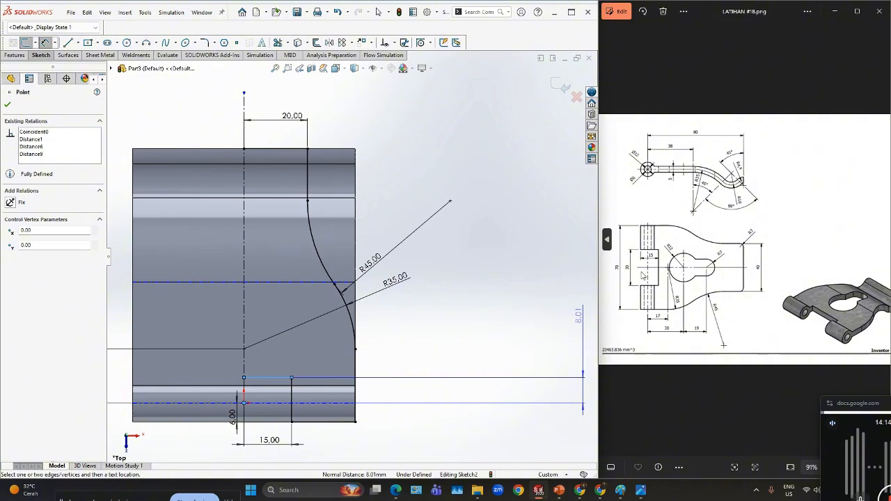
left_click(203, 398)
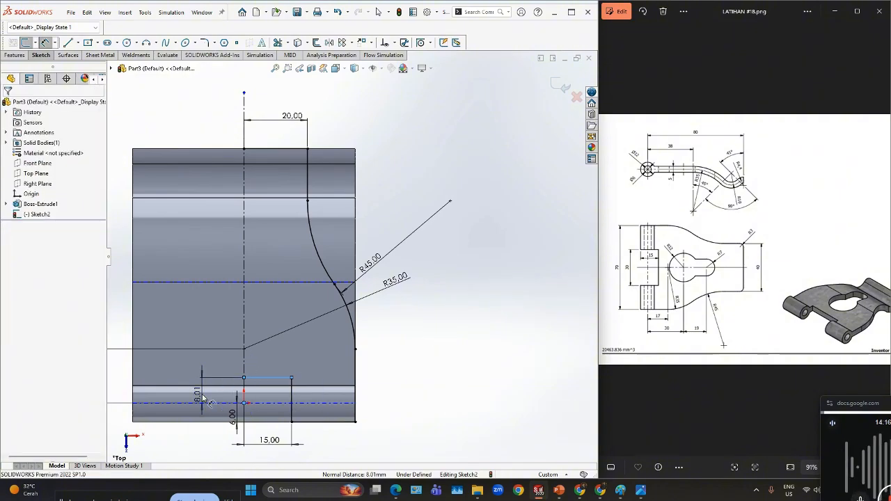
type("9")
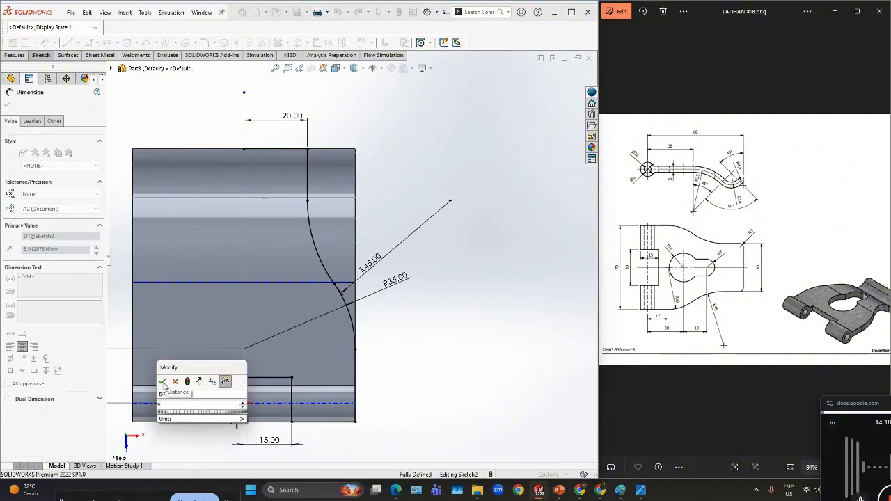
left_click(163, 382)
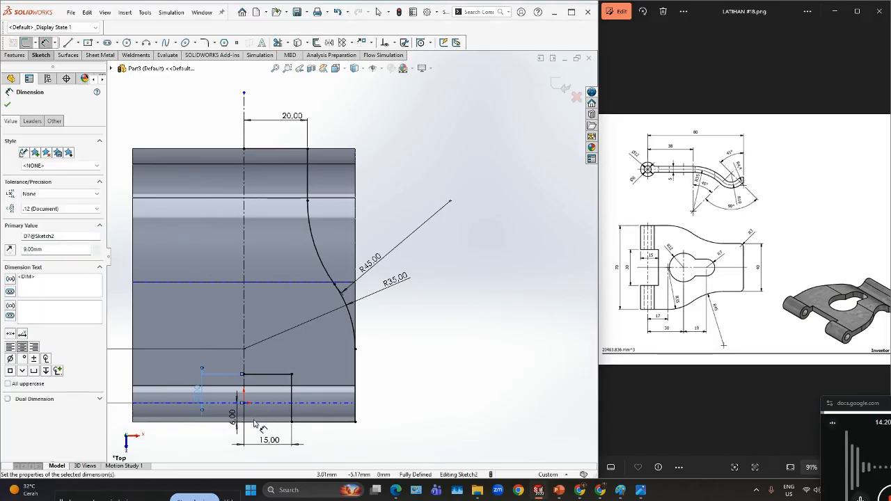
Mirror all lines and arcs of the half outline about the vertical centreline, keeping the originals
scroll(308, 392, "down", 1)
scroll(311, 394, "up", 3)
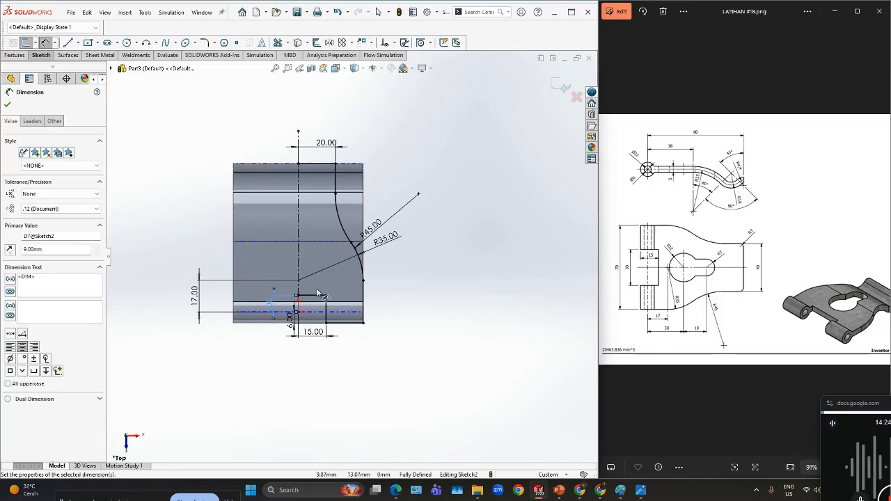
left_click(331, 43)
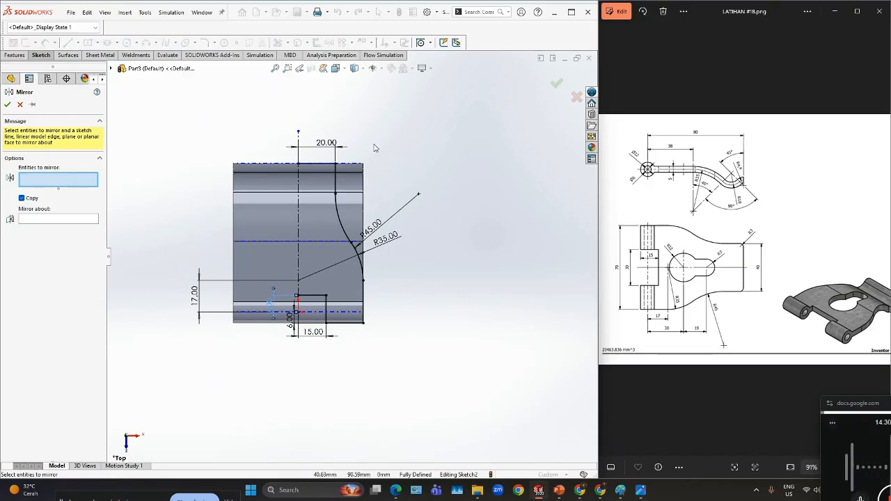
left_click_drag(376, 147, 318, 361)
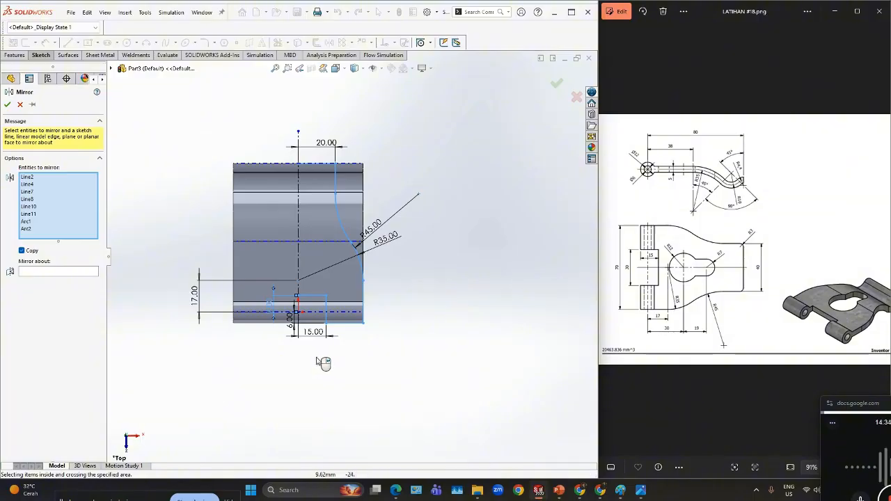
left_click(45, 272)
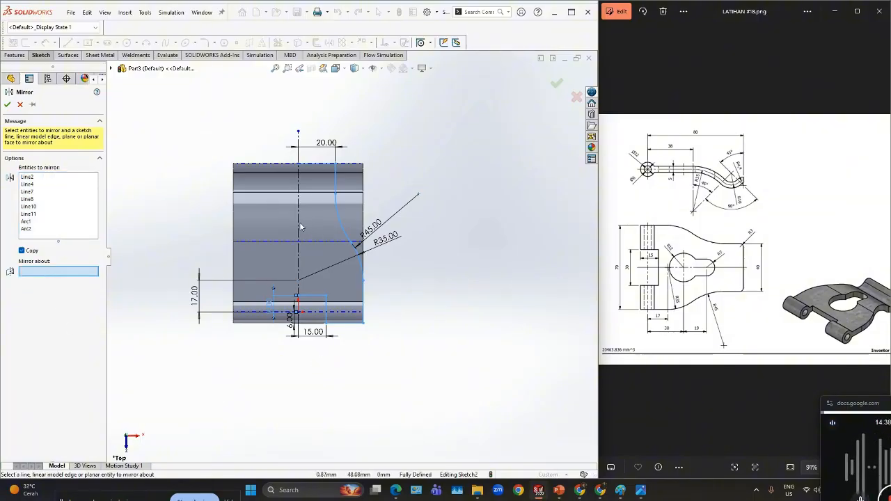
left_click(298, 231)
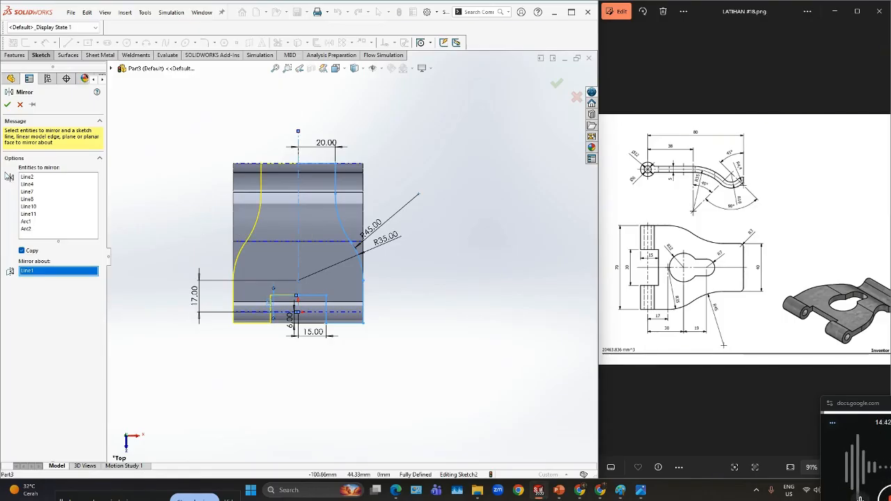
left_click(7, 105)
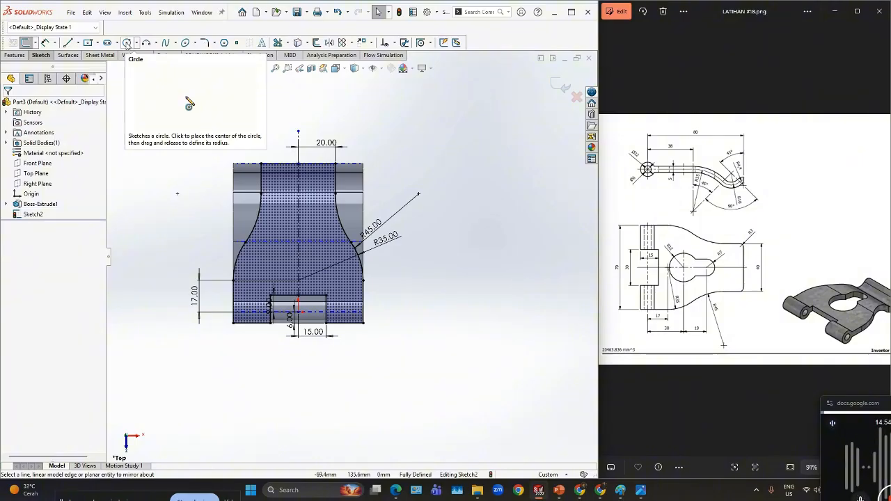
Sketch a circle of about 9.8 mm radius centred on the vertical centreline, about 31 mm from the origin
left_click(127, 43)
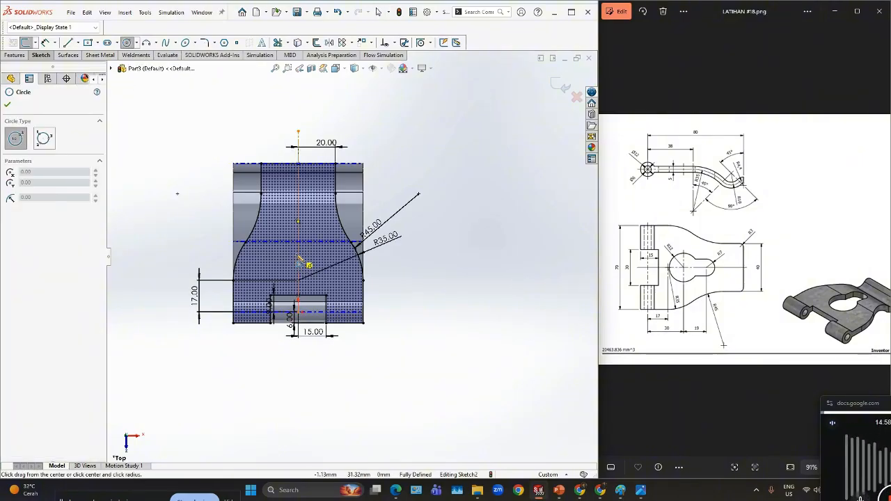
left_click(298, 256)
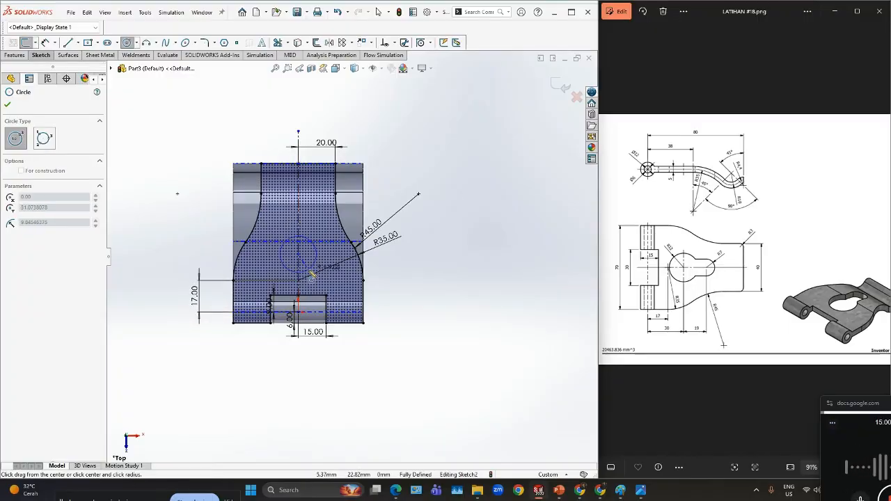
left_click(312, 273)
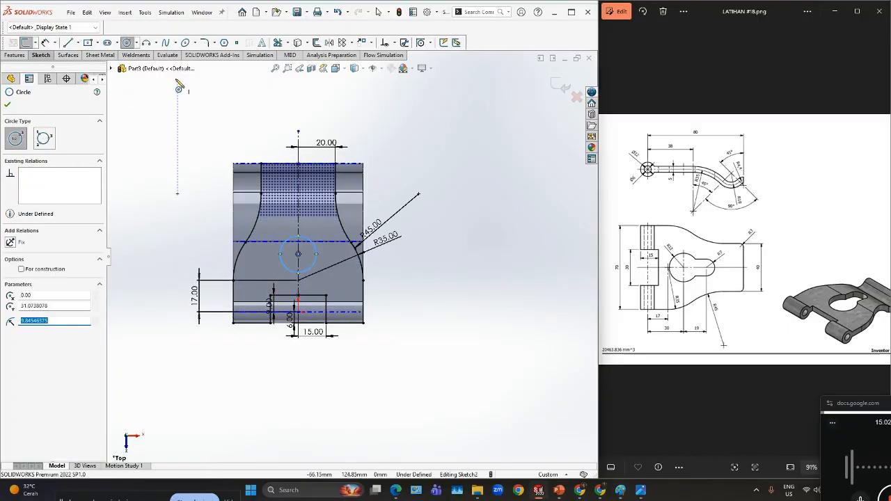
Sketch a straight slot along the vertical centreline overlapping the circle, about 10.7 mm wide and 24.5 mm between centres
left_click(116, 42)
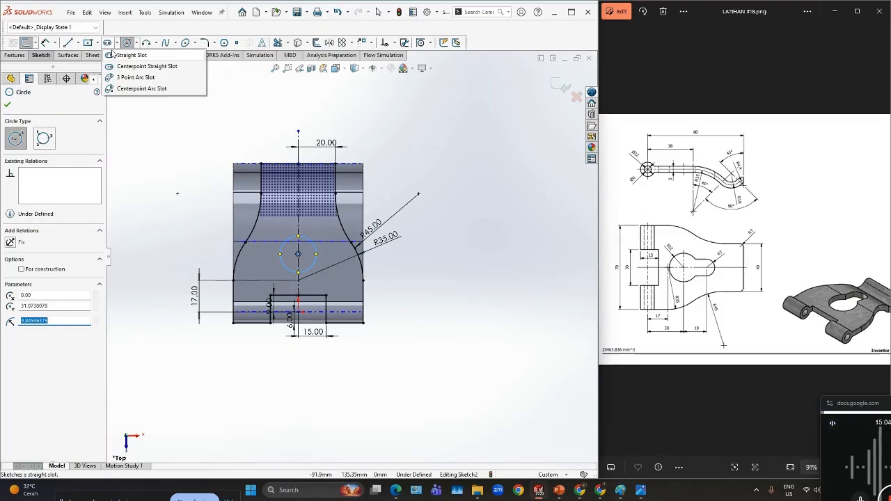
left_click(112, 55)
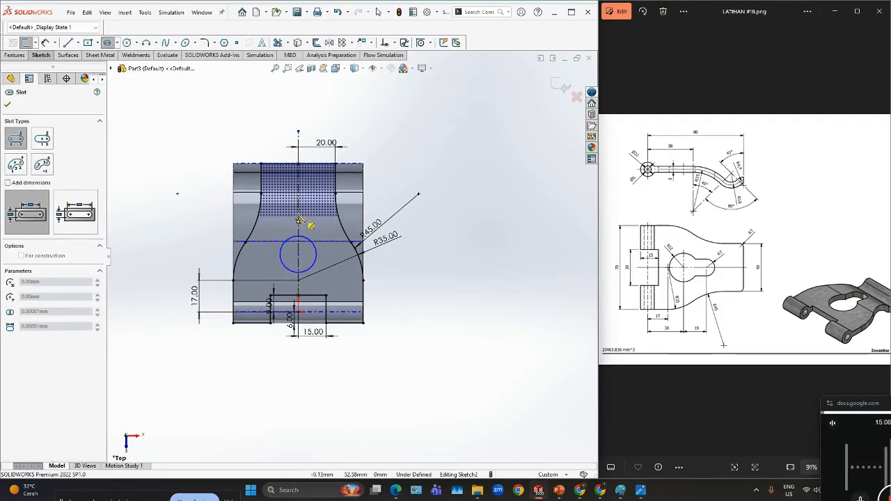
left_click(298, 222)
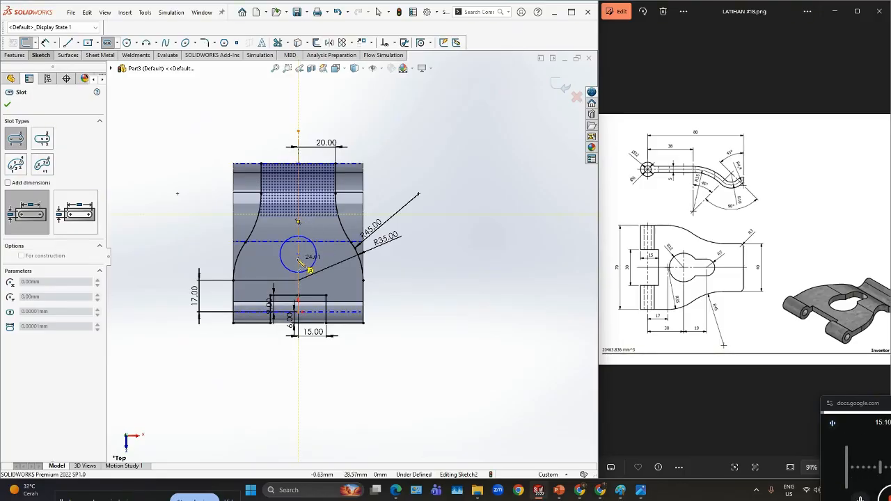
left_click(298, 261)
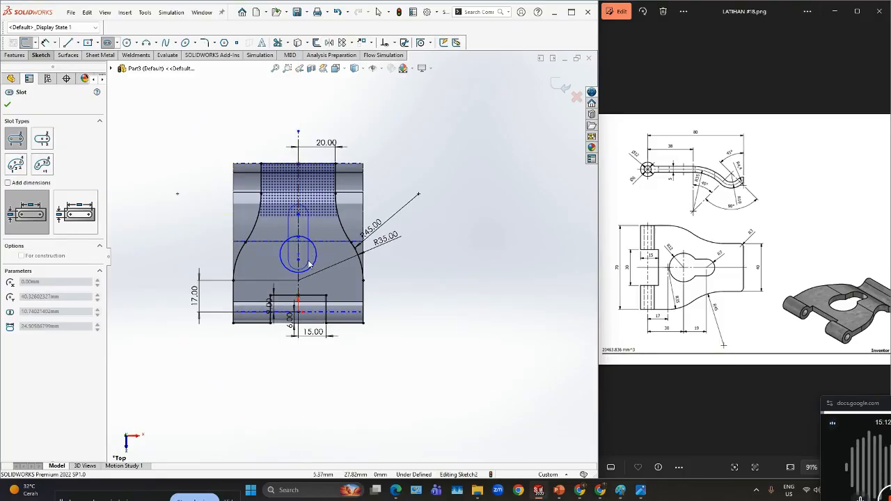
left_click(310, 263)
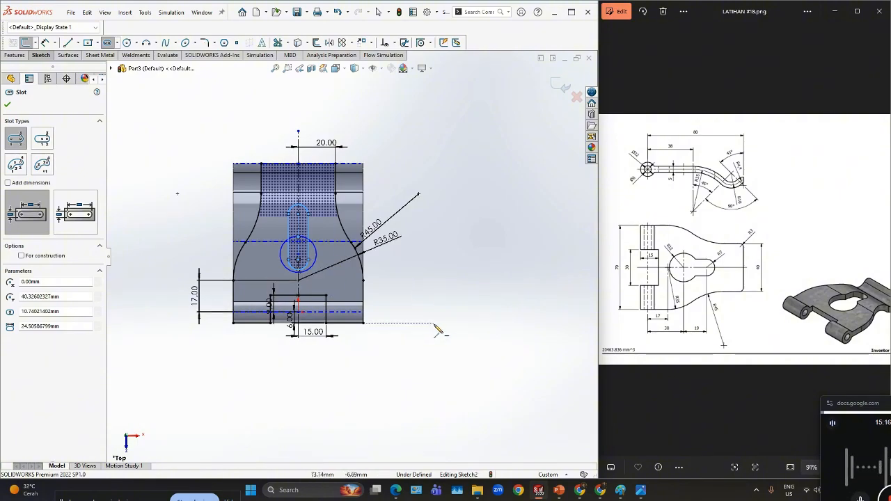
Dimension the keyhole circle's centre from the origin and set the distance to 30 mm
right_click_drag(434, 324, 442, 299)
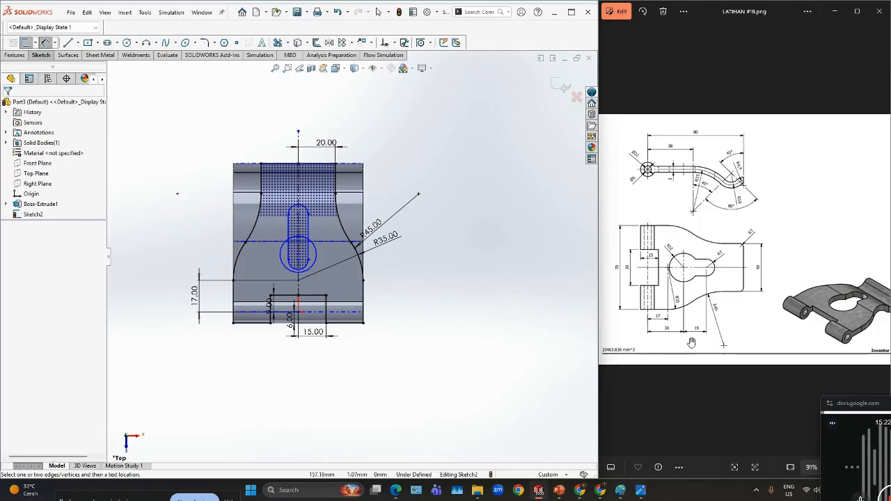
scroll(666, 343, "up", 4)
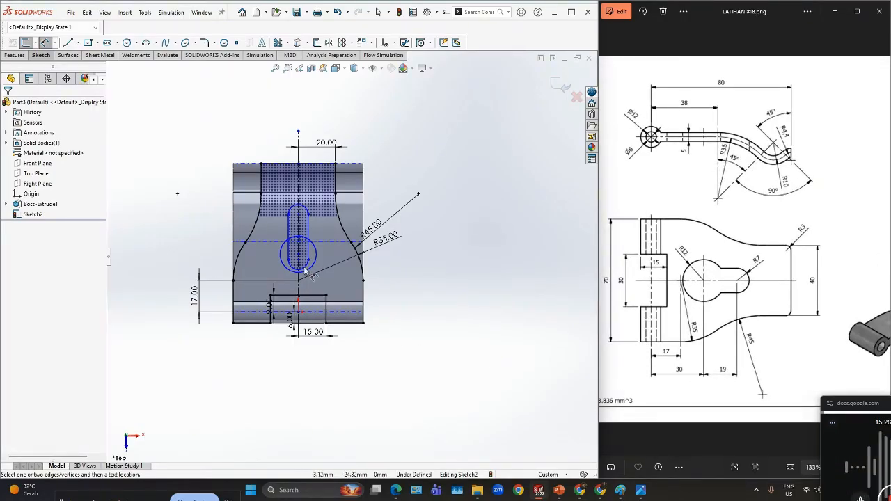
left_click(317, 253)
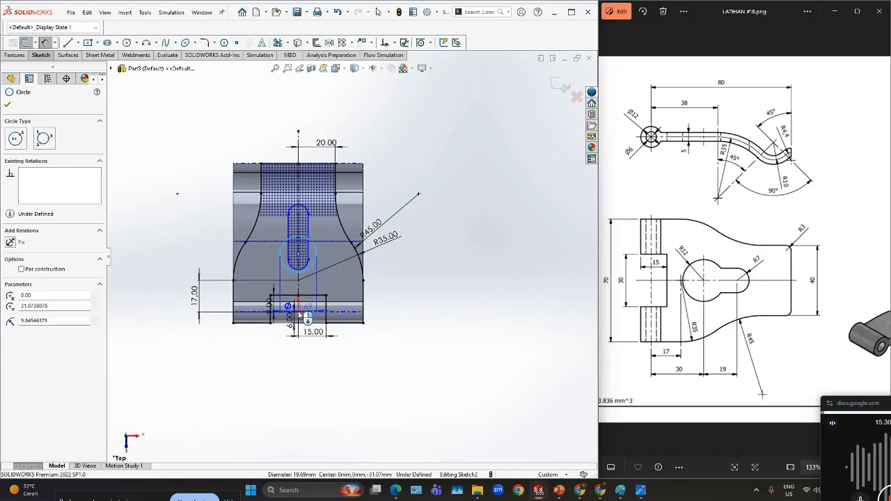
left_click(299, 312)
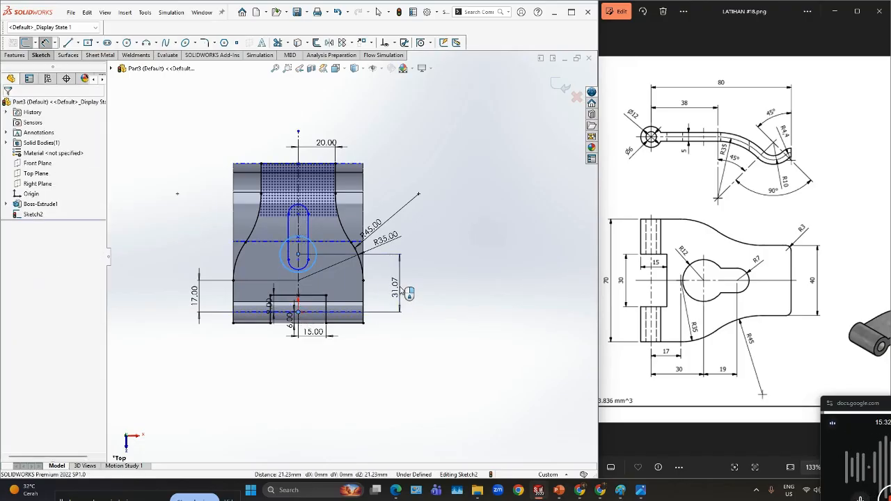
left_click(408, 298)
type("30")
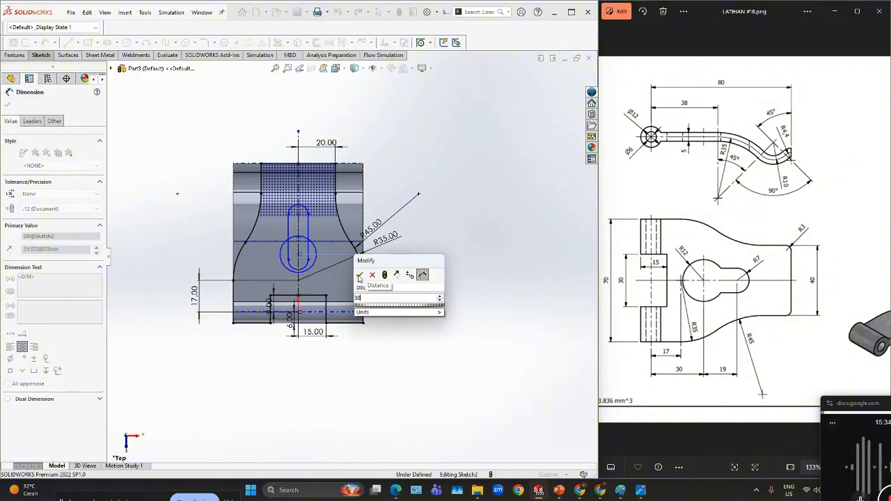
left_click(360, 277)
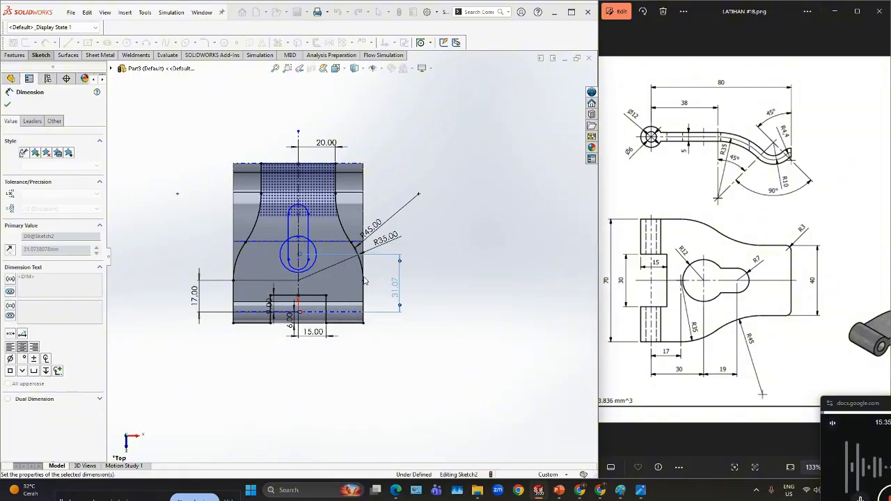
Dimension the keyhole circle's diameter and set it to 24 mm
left_click(309, 258)
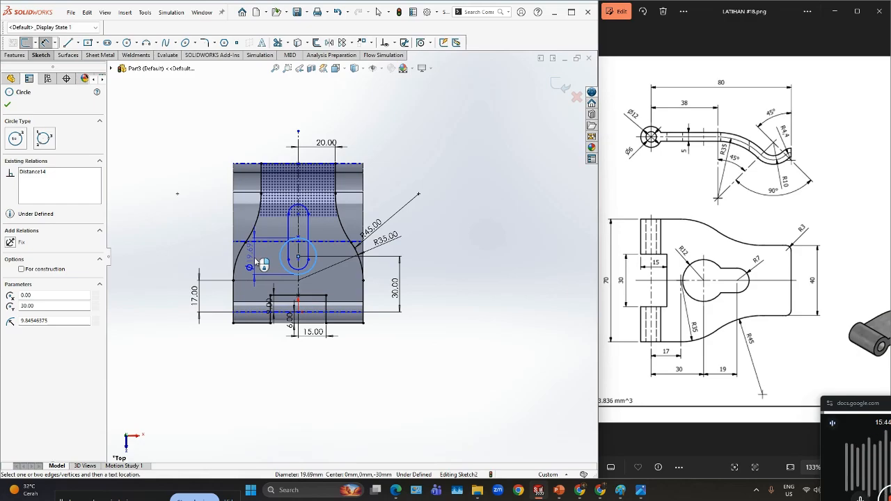
left_click(254, 257)
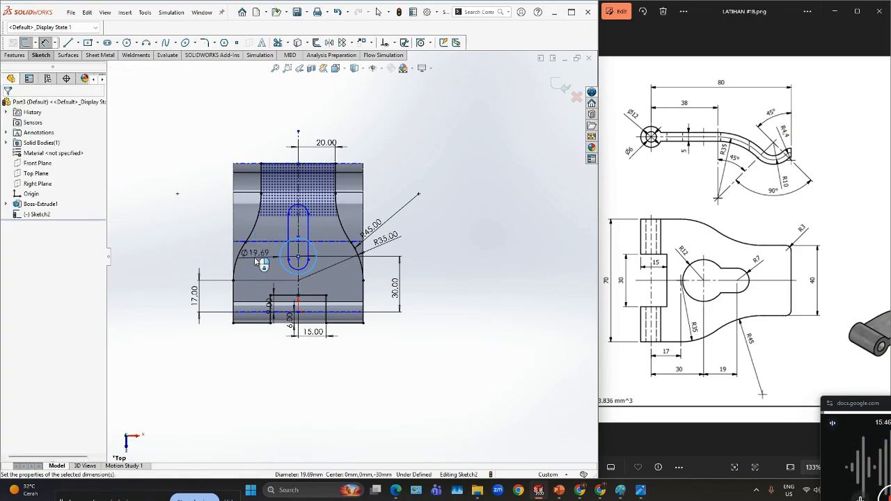
left_click(214, 245)
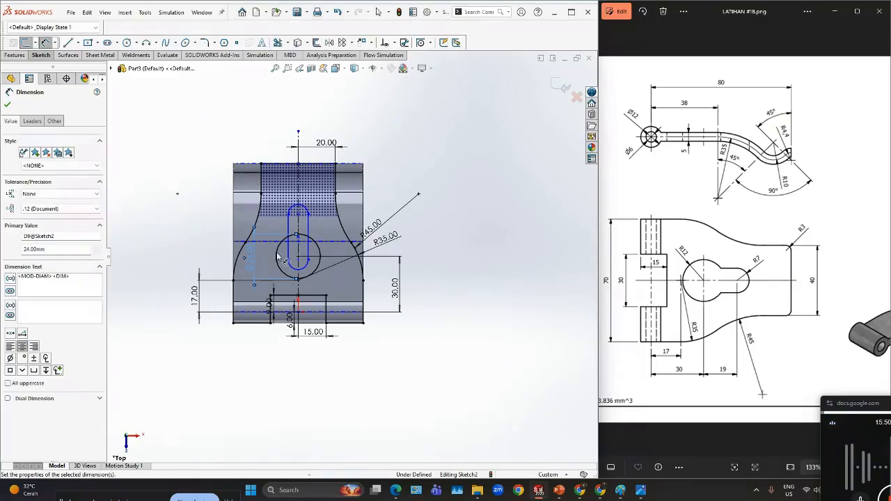
Dimension the slot's rounded upper end and set its radius to 7 mm
left_click(306, 212)
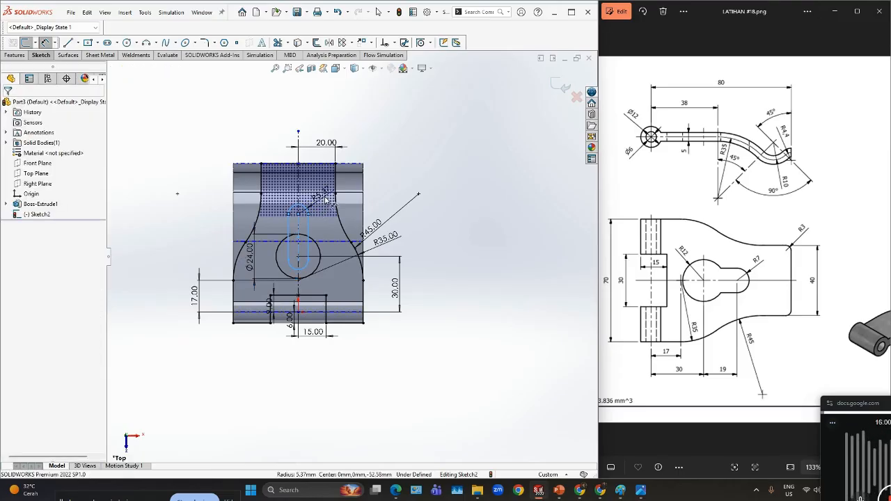
left_click(325, 198)
type("7")
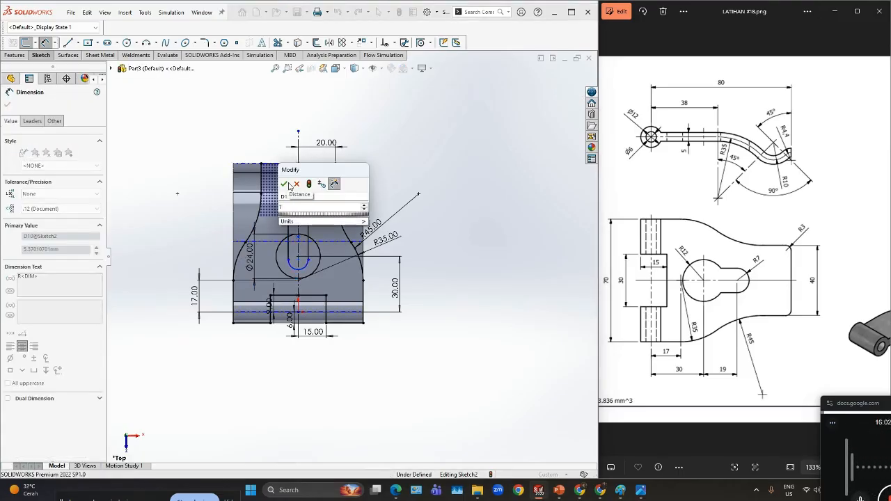
key("Return")
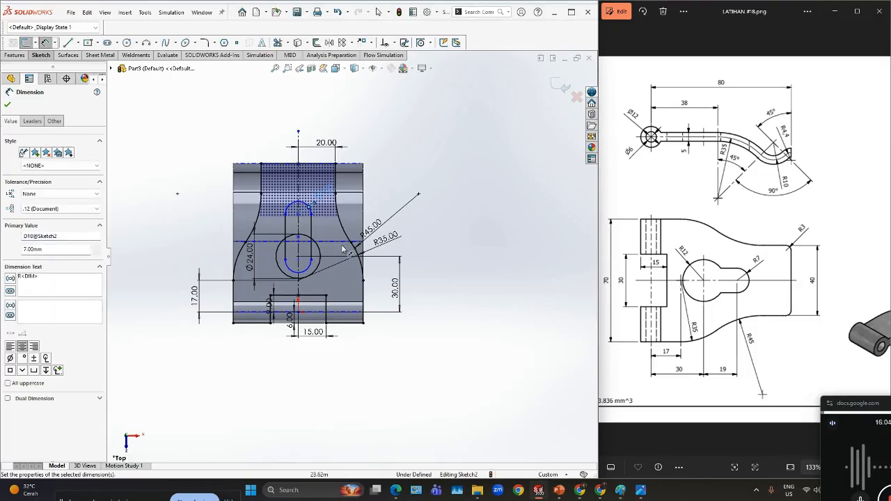
Dimension the distance between the circle's centre and the slot's upper arc centre and set it to 19 mm
scroll(333, 241, "down", 1)
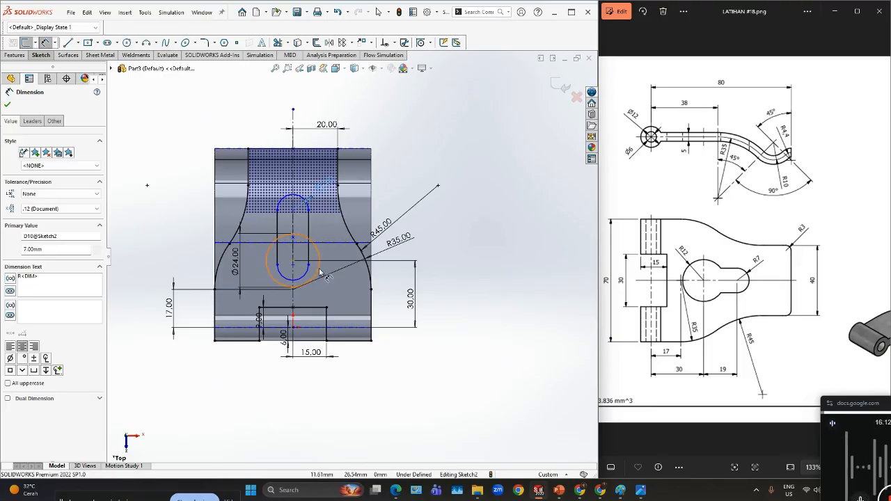
left_click(320, 264)
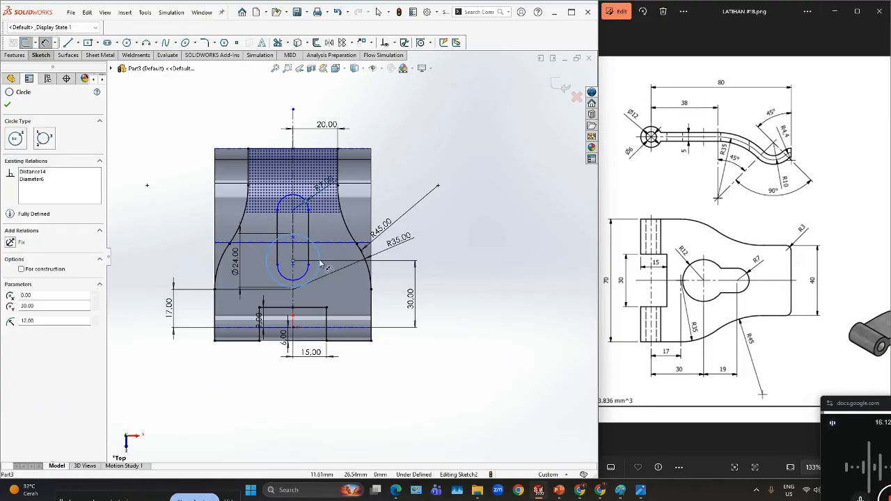
left_click(312, 208)
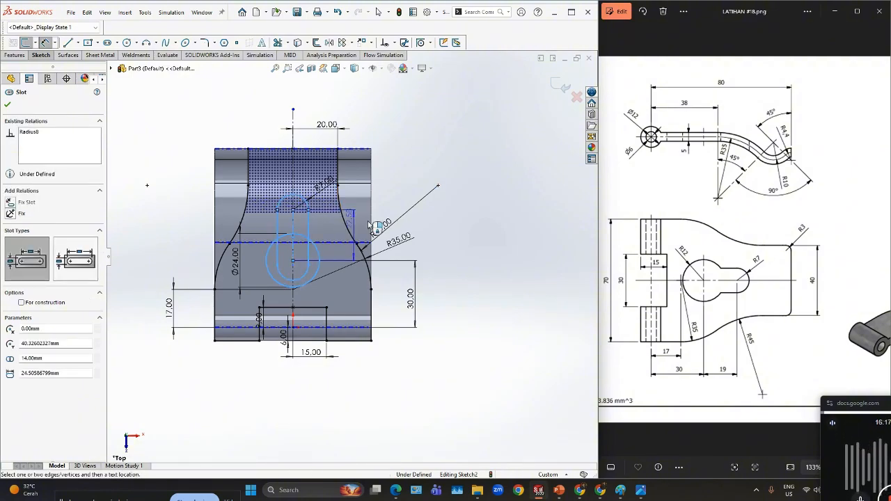
left_click(415, 243)
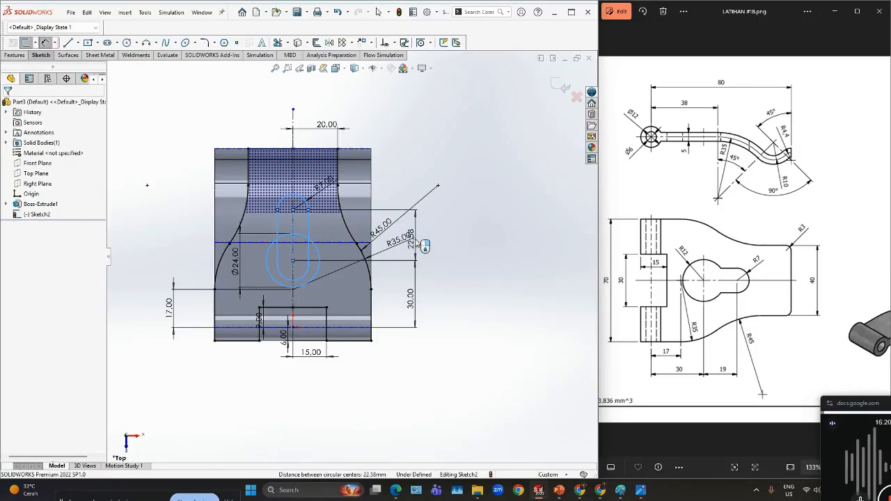
left_click(425, 245)
type("19")
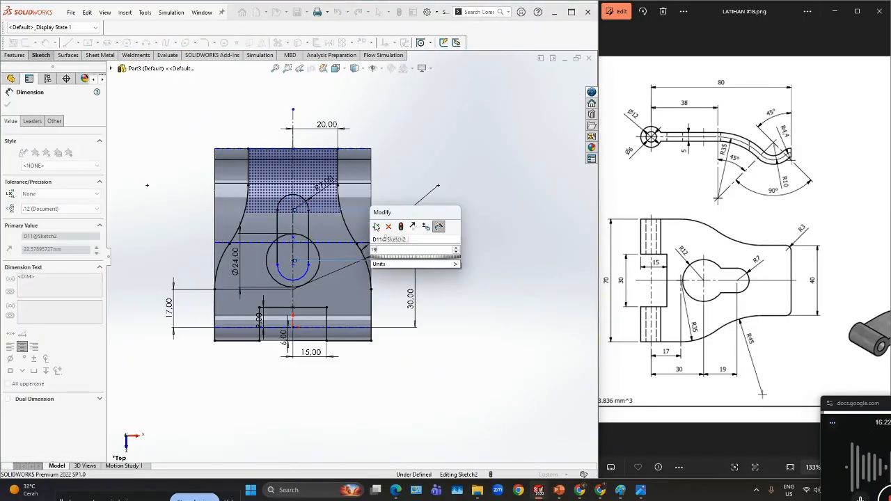
left_click(375, 228)
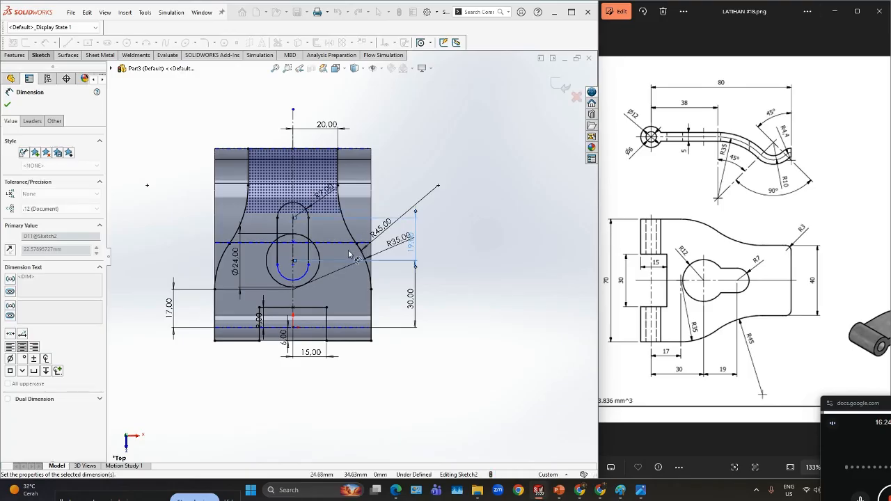
Trim the circle's arc inside the slot and the slot's portion inside the circle to leave a single keyhole outline
scroll(339, 255, "down", 3)
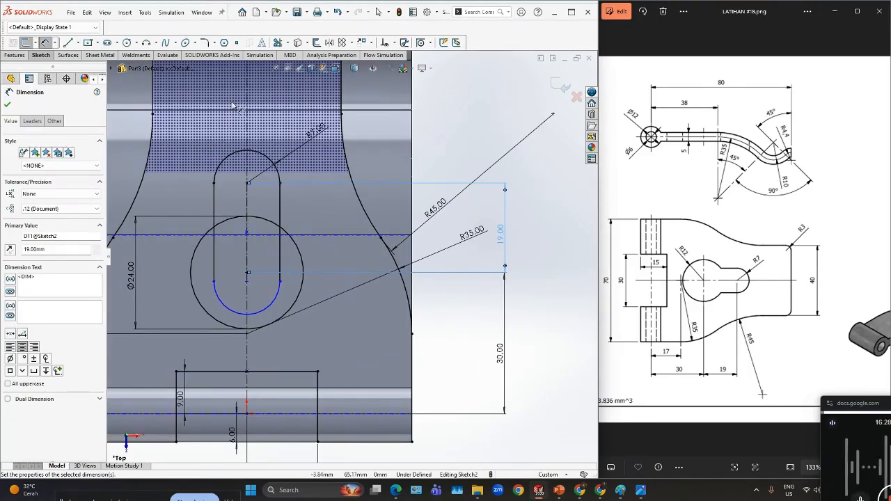
left_click(278, 43)
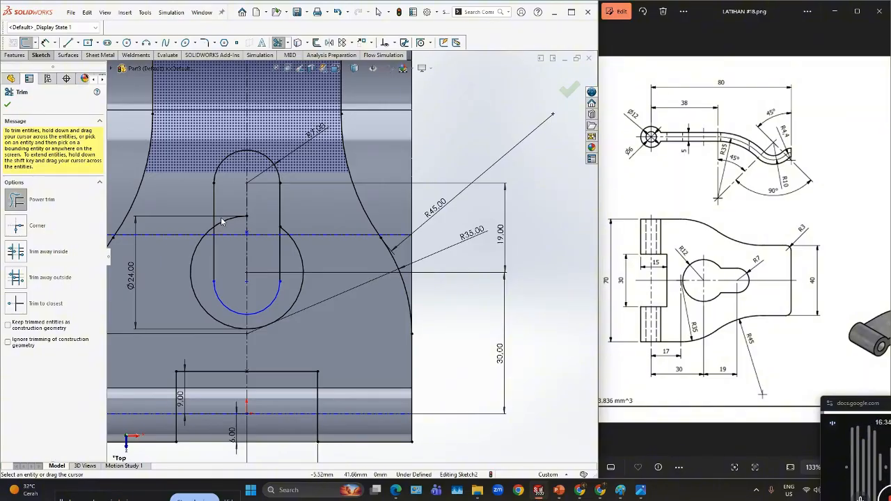
left_click(215, 268)
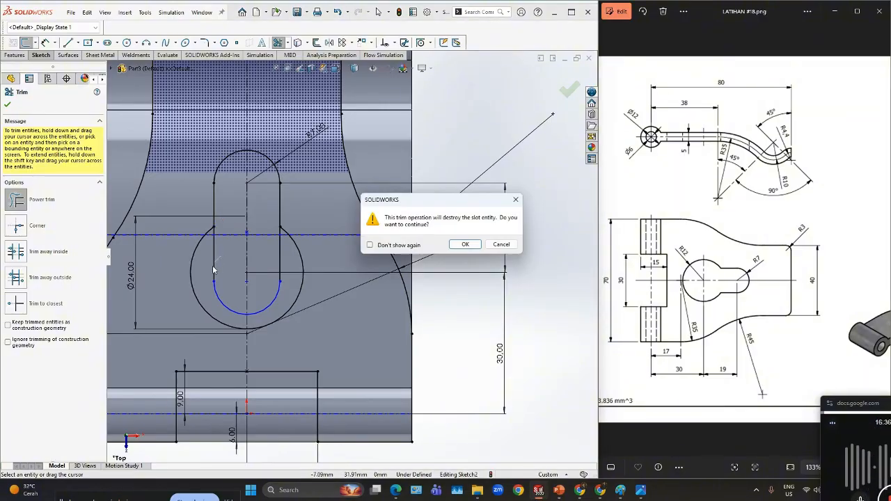
left_click(461, 246)
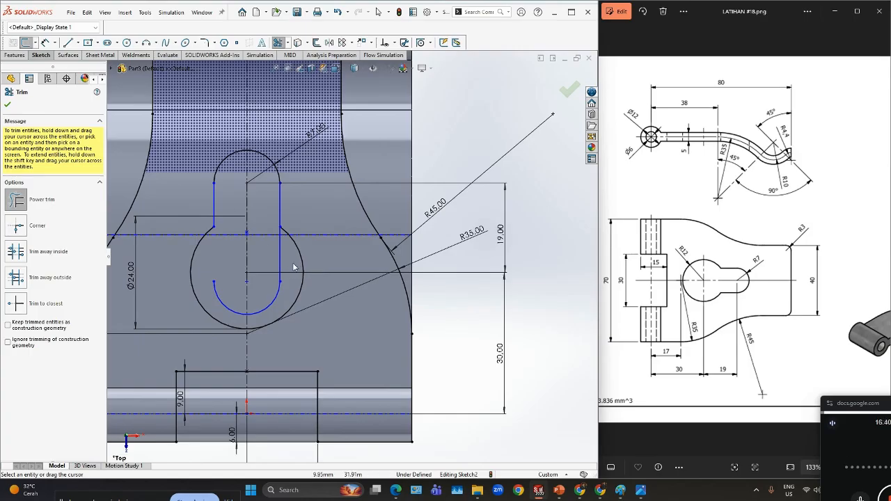
left_click_drag(272, 255, 289, 255)
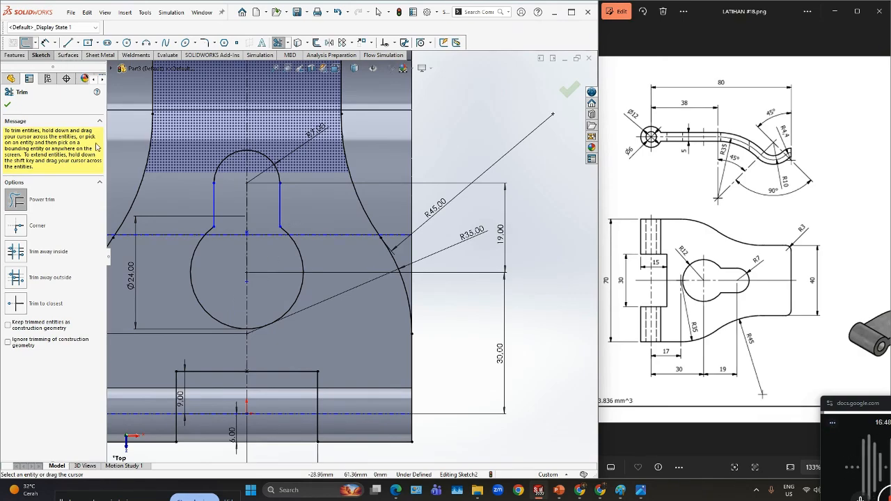
Dimension both straight sides of the keyhole's slot portion from the vertical centreline
right_click_drag(457, 121, 456, 101)
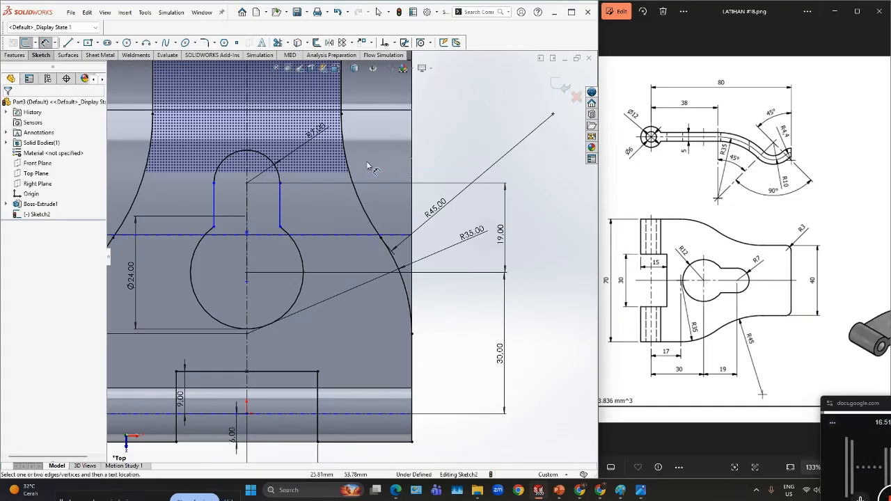
left_click(280, 214)
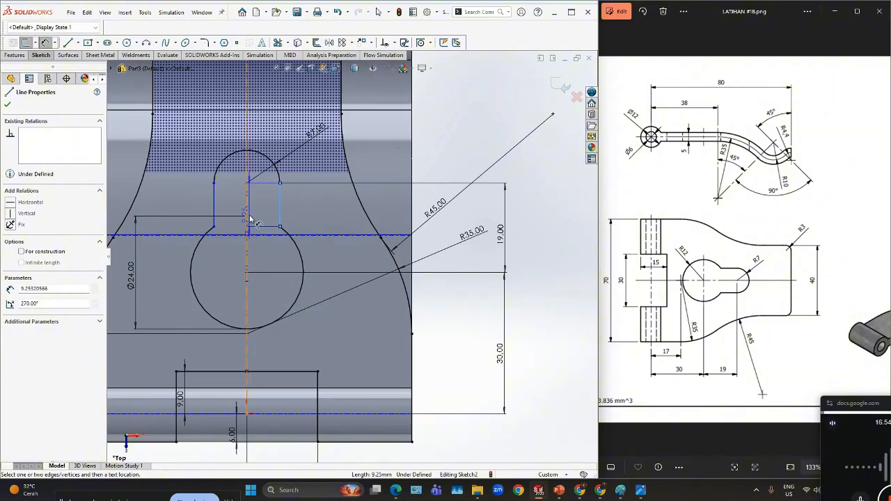
left_click(248, 220)
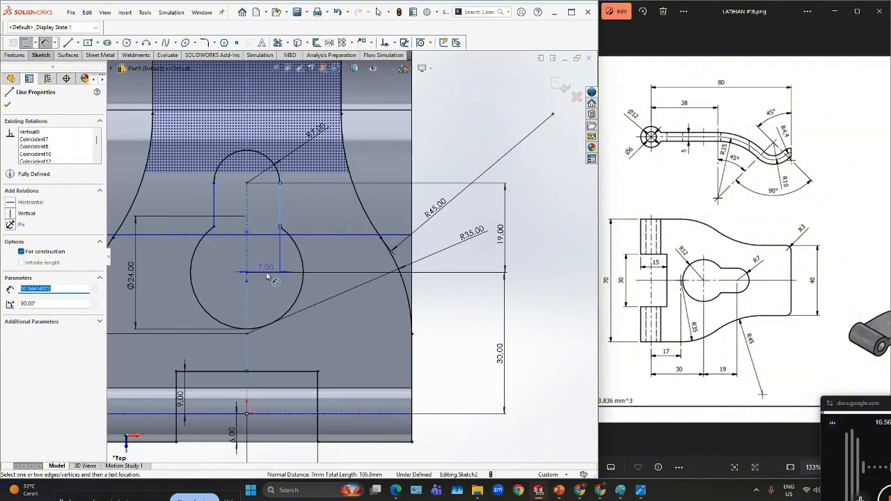
left_click(268, 271)
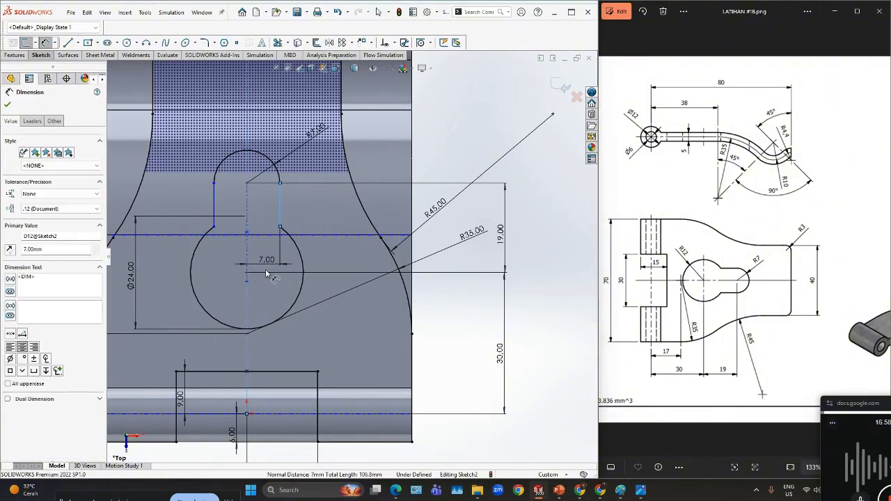
left_click(228, 251)
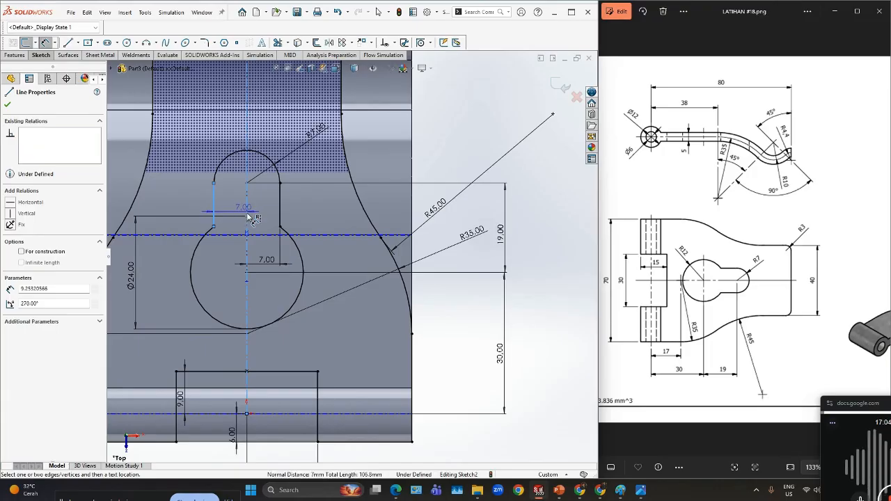
left_click(247, 217)
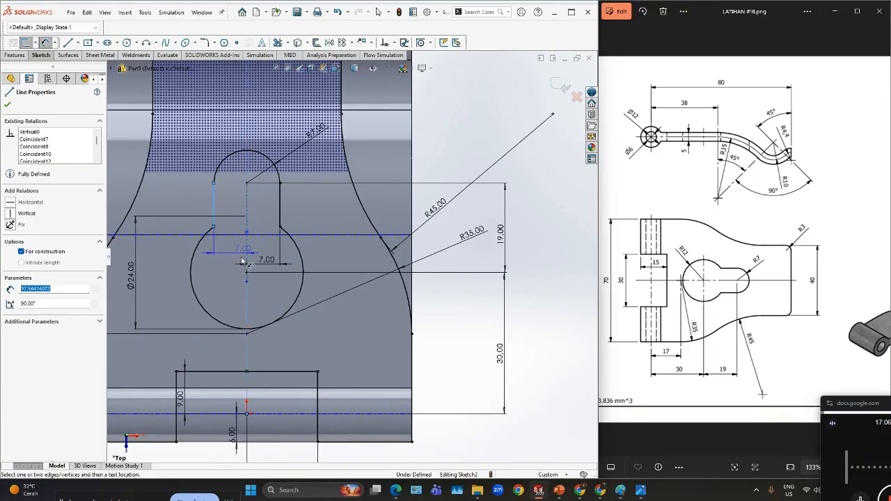
left_click(234, 278)
left_click(234, 279)
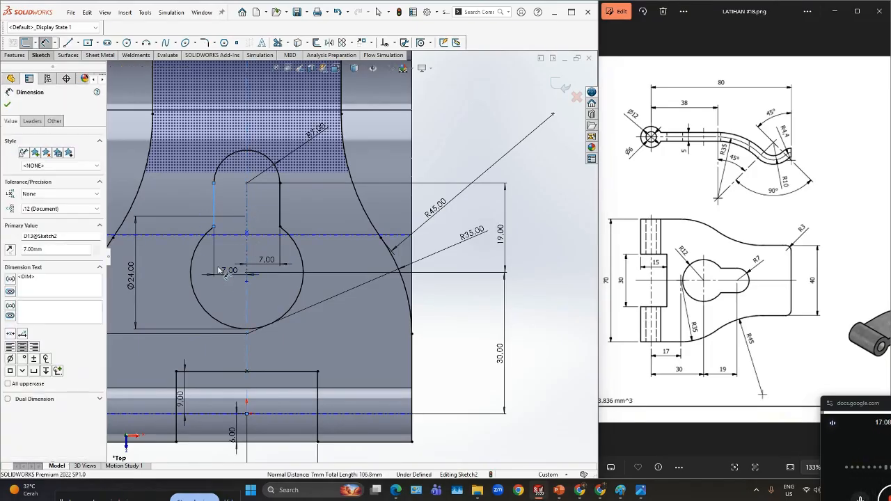
left_click(192, 262)
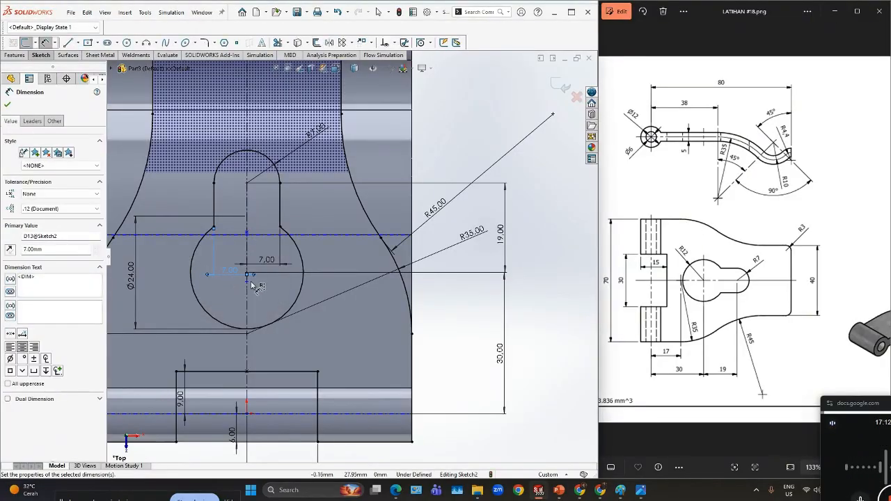
Compare the full sketch with the plan and isometric views of the LATIHAN #18 drawing
scroll(251, 284, "down", 1)
scroll(263, 277, "up", 3)
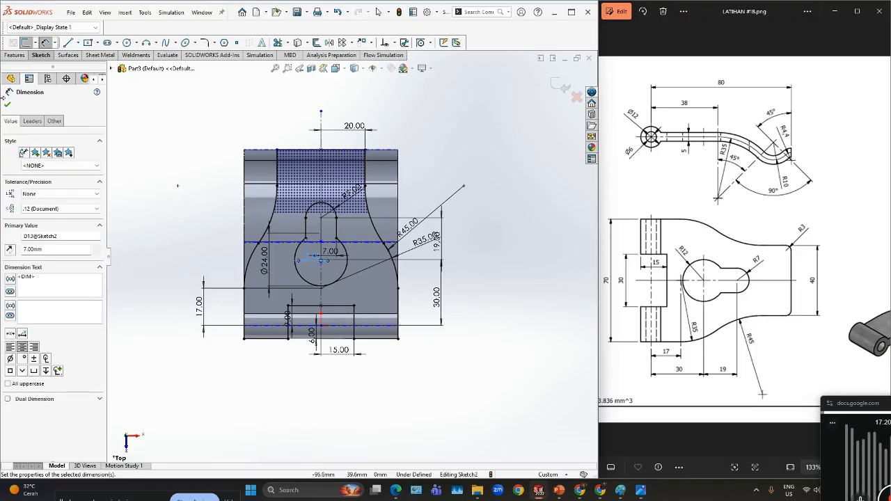
scroll(741, 271, "up", 4)
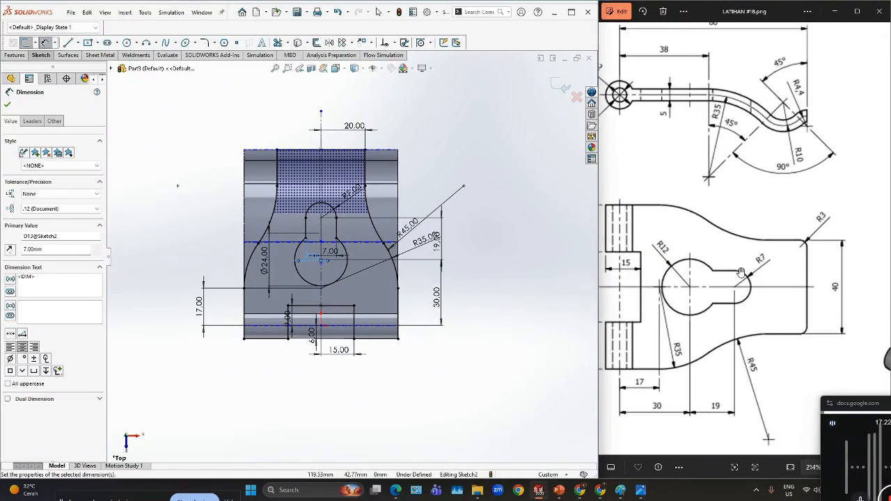
scroll(742, 271, "down", 6)
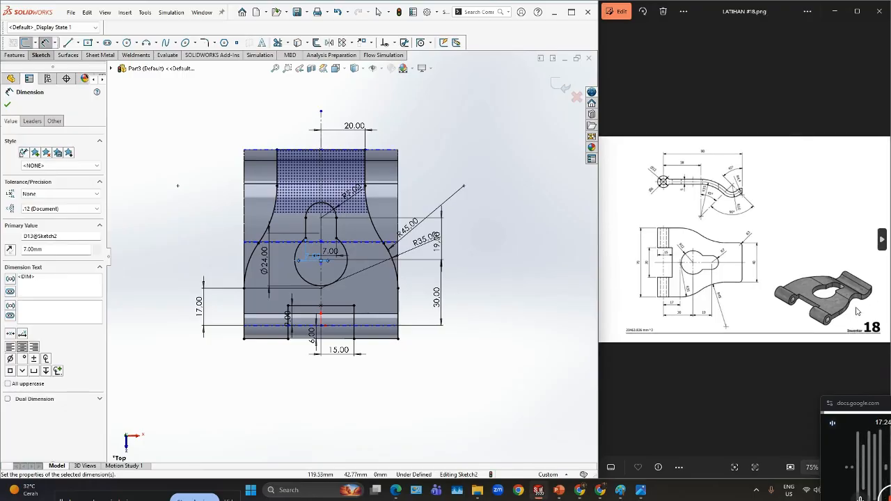
scroll(855, 313, "up", 3)
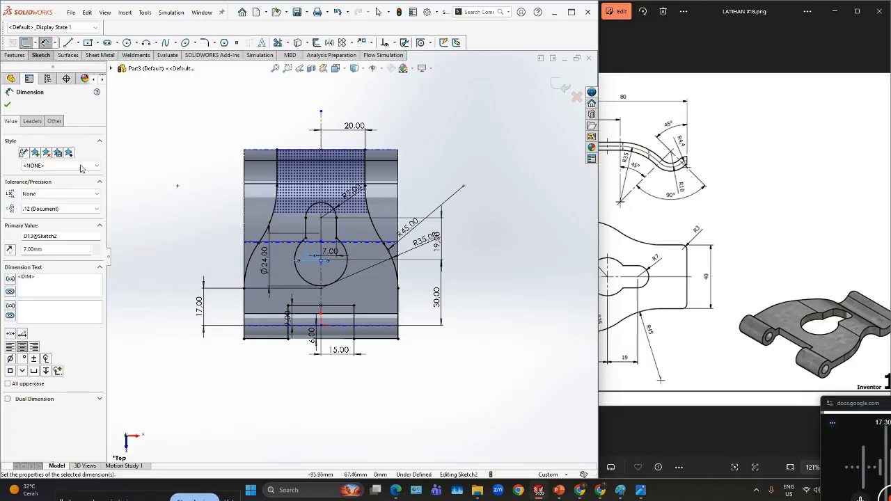
Cut-extrude the plan-view sketch mid-plane by 70 mm with the cut side flipped, keeping the material inside the outline and opening the keyhole
left_click(7, 104)
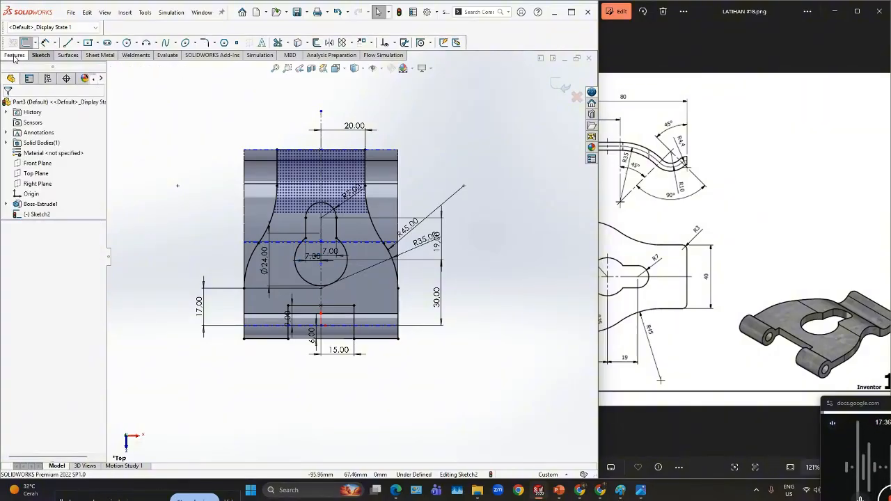
left_click(14, 55)
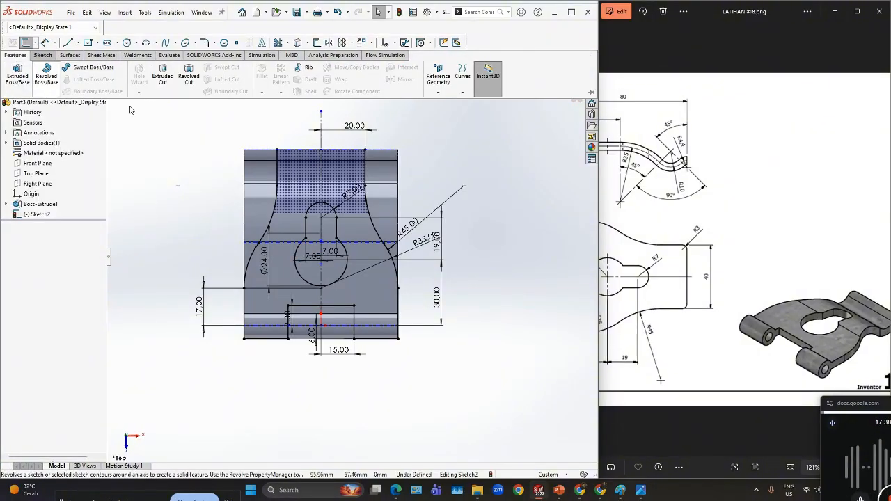
left_click(164, 78)
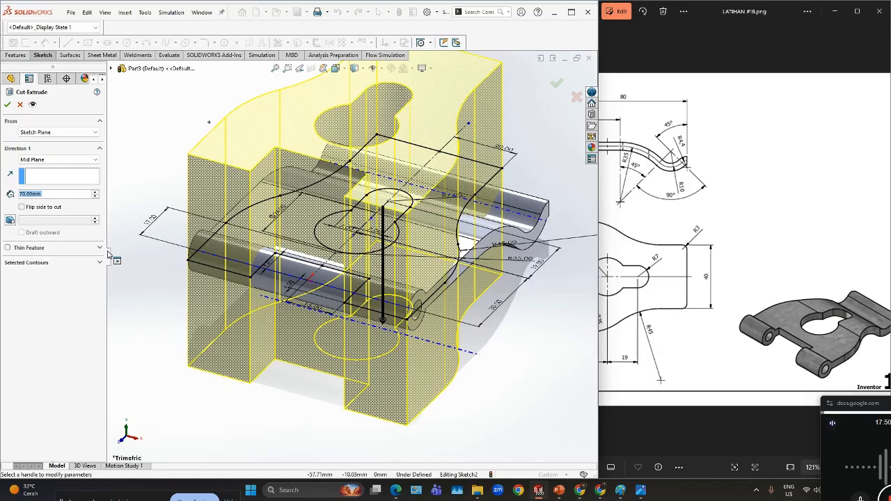
left_click(22, 207)
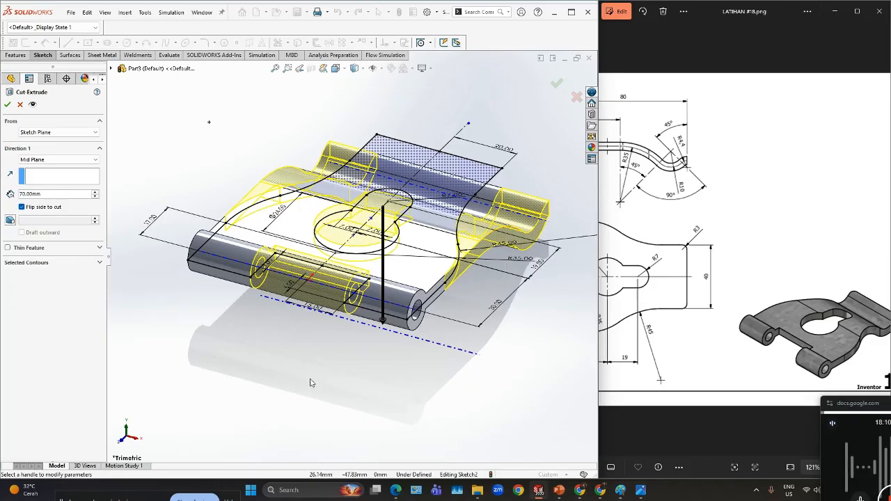
middle_click_drag(311, 383, 441, 359)
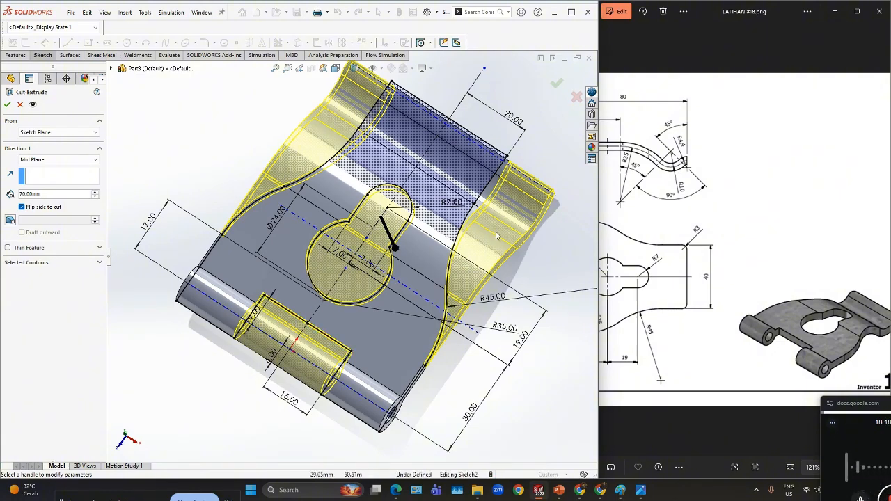
middle_click_drag(534, 303, 506, 257)
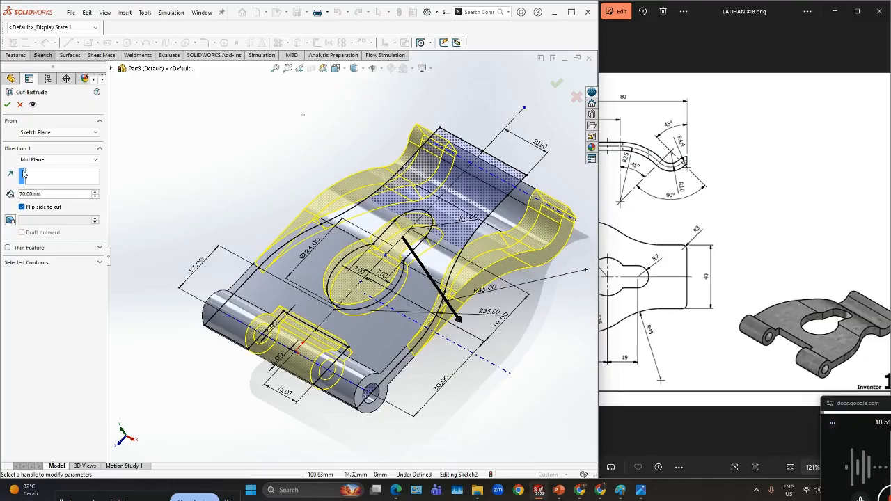
left_click(7, 104)
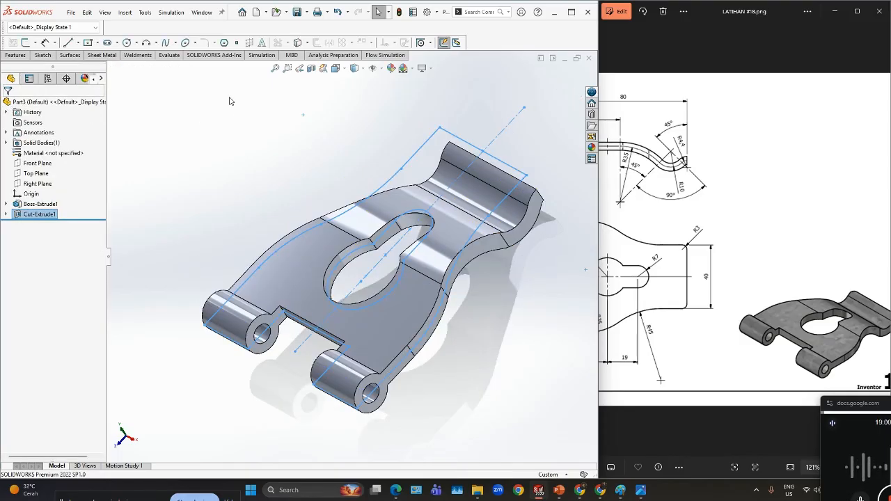
left_click(267, 125)
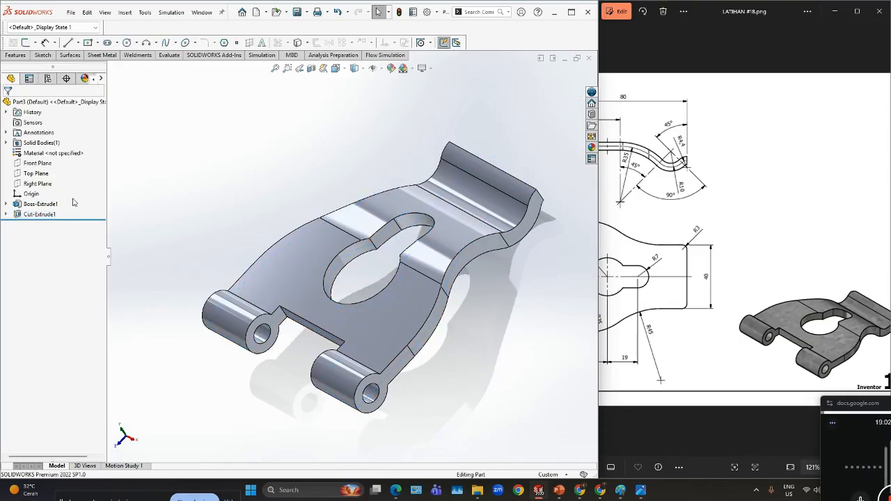
Examine the cut part in isometric, front, left, right and top views against the LATIHAN #18 drawing
key("ctrl+7")
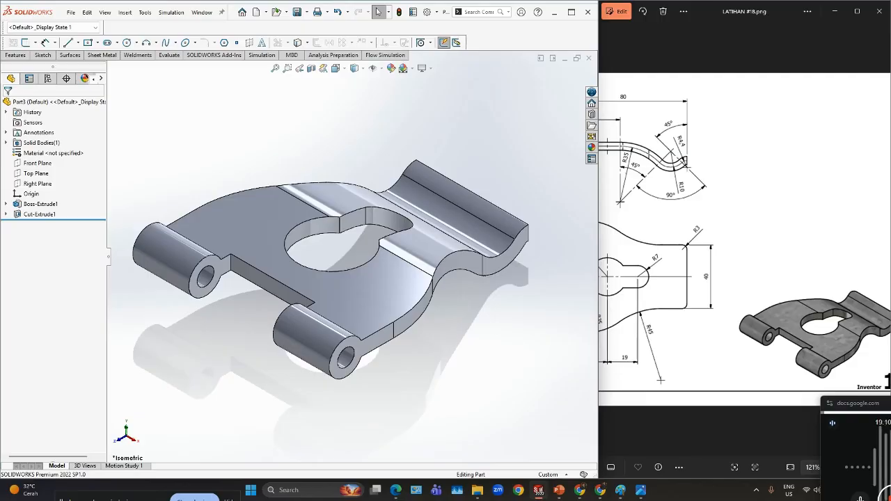
key("ctrl+1")
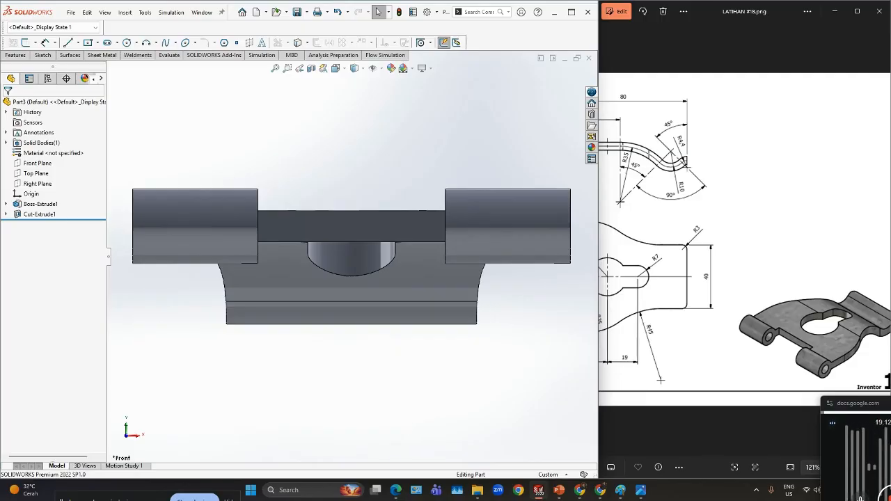
key("ctrl+3")
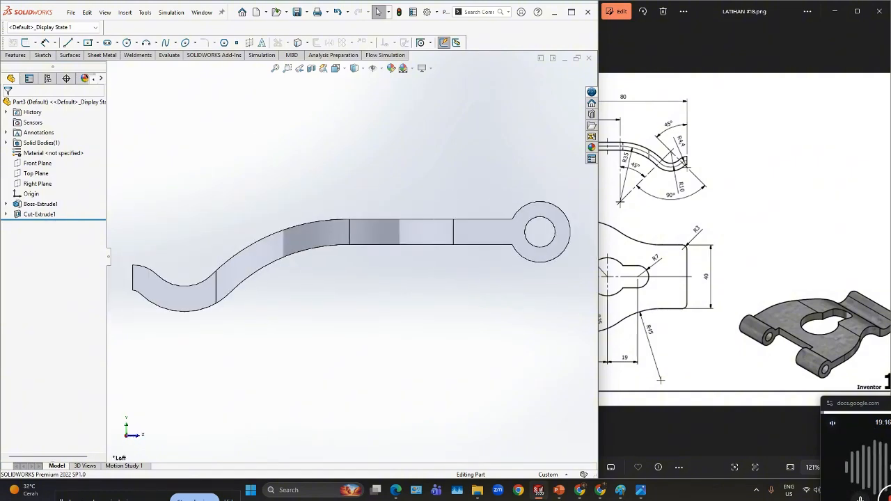
key("ctrl+4")
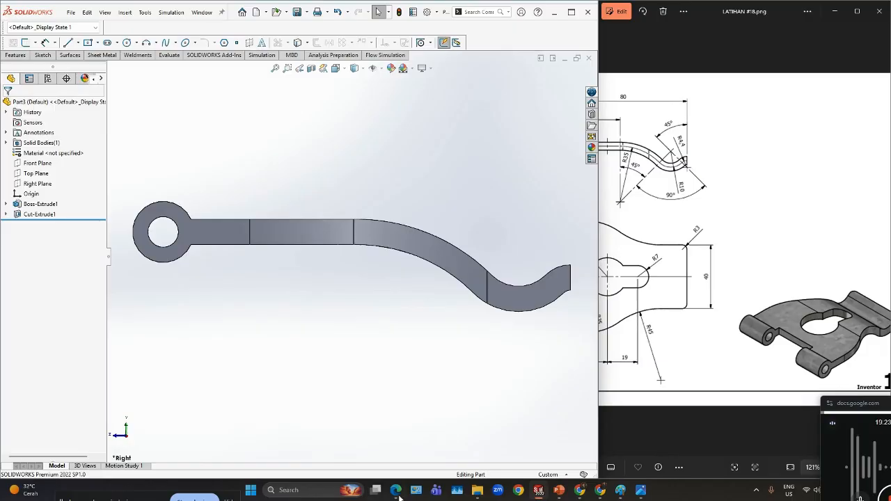
scroll(200, 363, "down", 2)
scroll(205, 366, "up", 5)
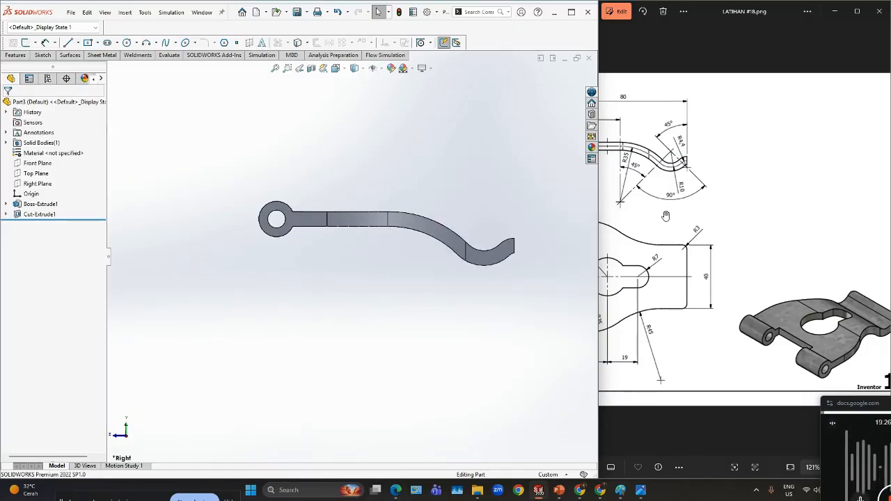
scroll(737, 291, "down", 2)
scroll(745, 303, "up", 1)
scroll(752, 313, "down", 3)
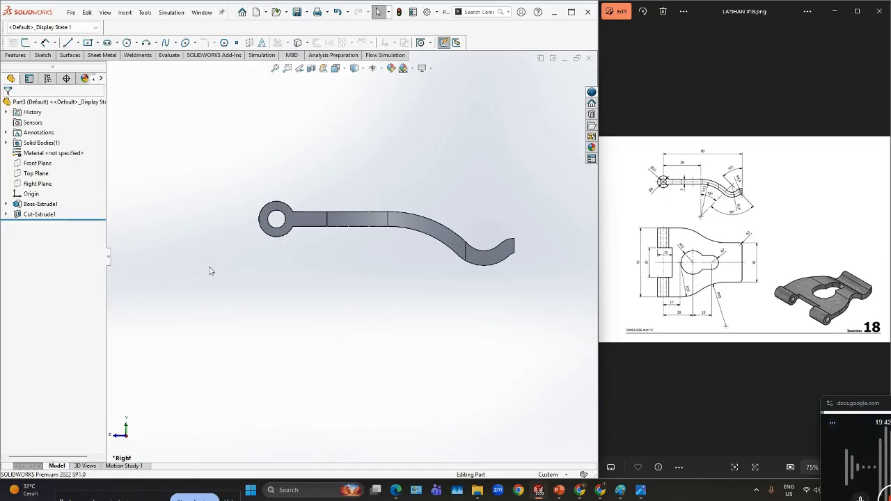
key("ctrl+5")
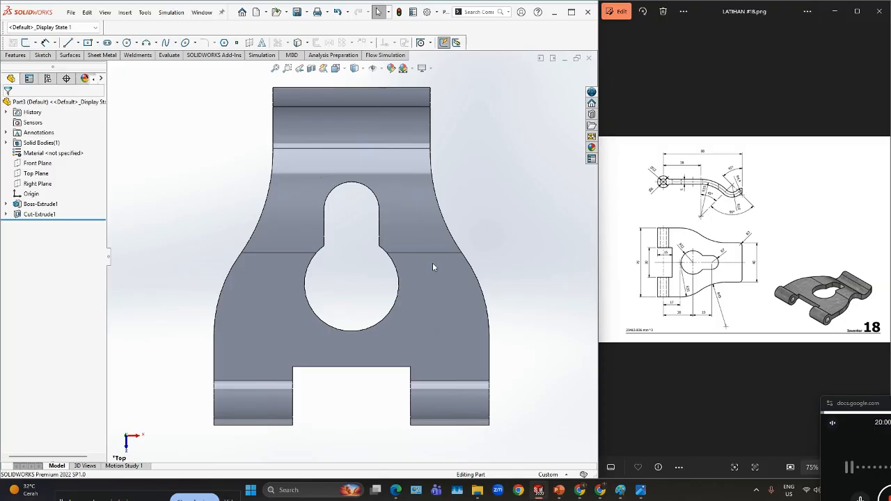
key("ctrl+7")
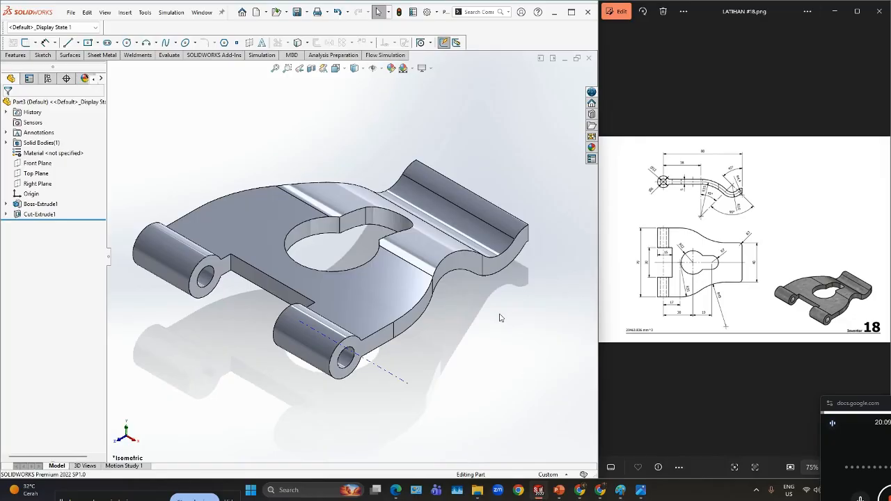
middle_click_drag(499, 317, 457, 285)
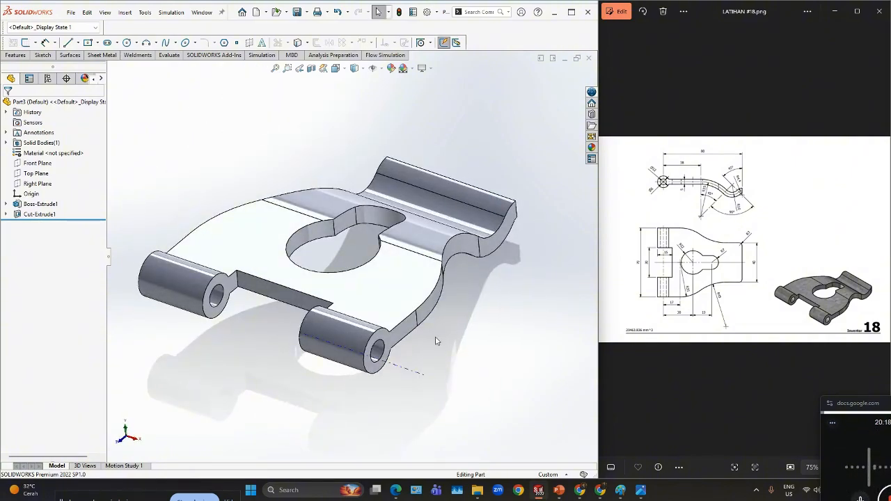